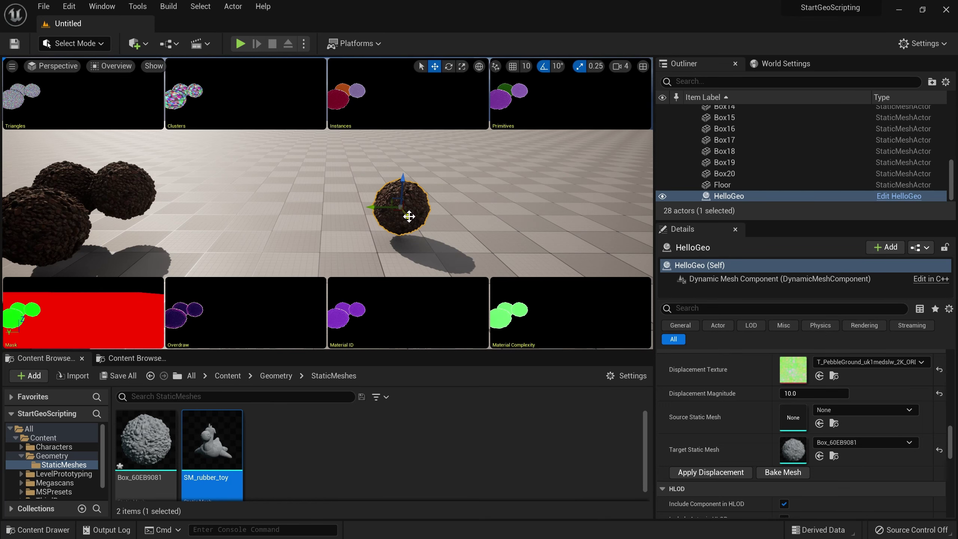
# - Assign SM_rubber_toy as HelloGeo's source static mesh and apply the displacement
pyautogui.scroll(2, 409, 216)
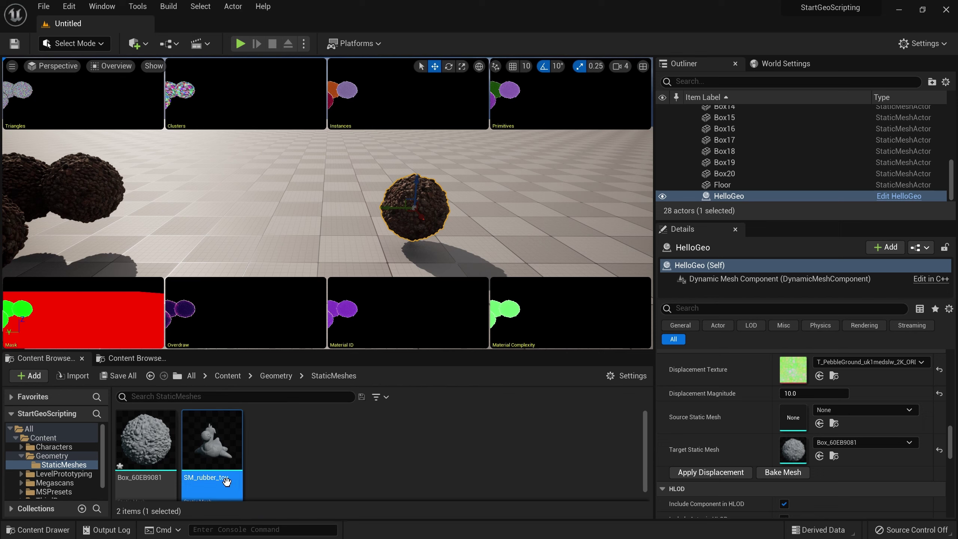
pyautogui.moveTo(227, 483); pyautogui.dragTo(821, 419)
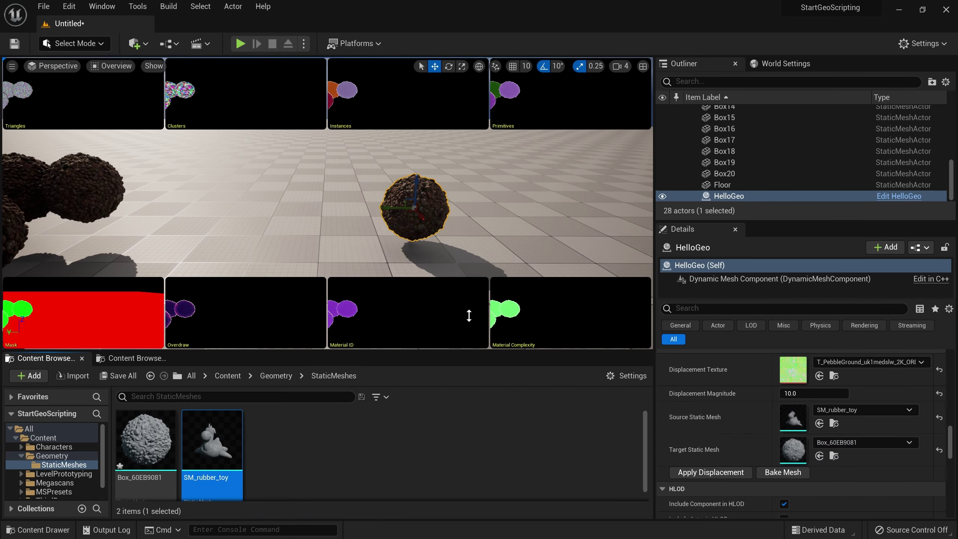
pyautogui.click(716, 475)
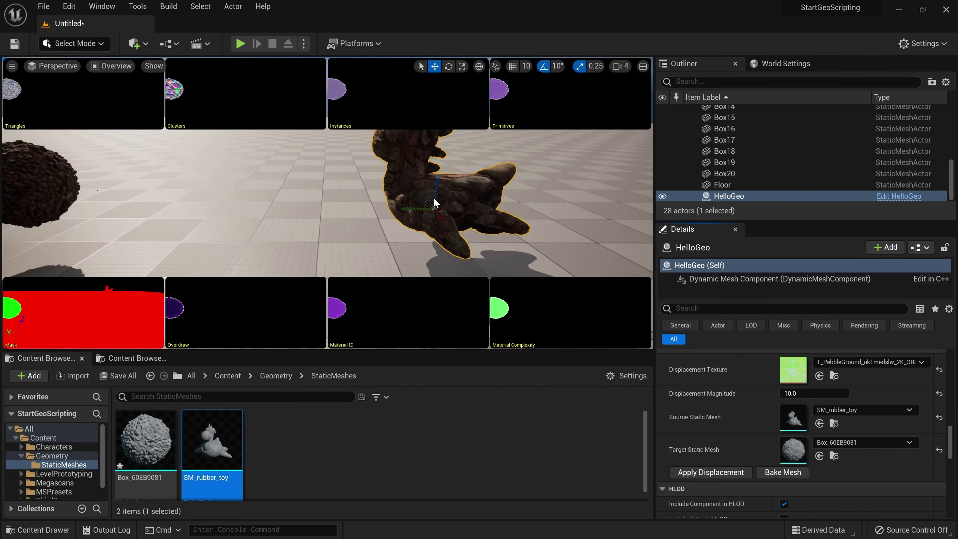
# - Switch the viewport from the Nanite overview to Lit shading and bring the displaced toy and its neighbours into view
pyautogui.click(102, 68)
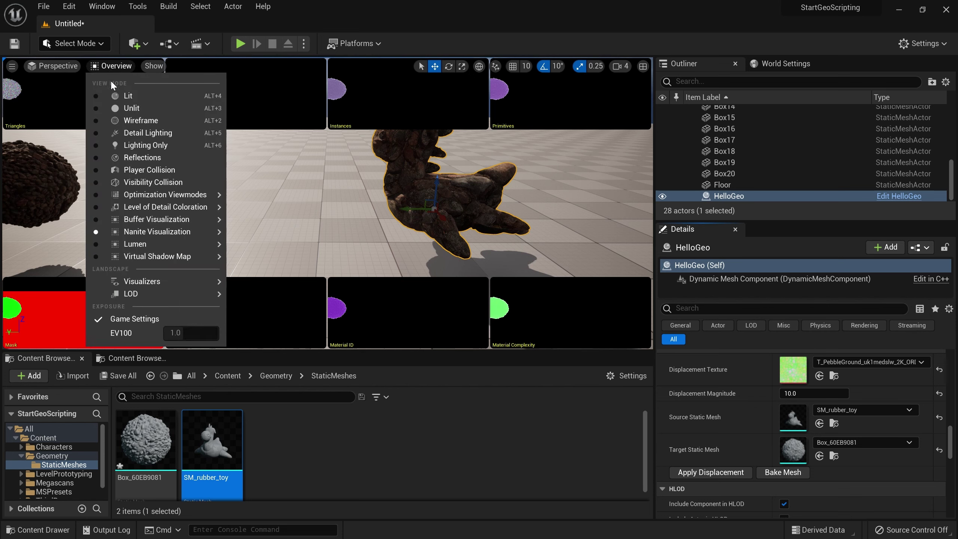
pyautogui.click(128, 96)
pyautogui.moveTo(415, 195)
pyautogui.mouseDown()
pyautogui.moveTo(415, 212)
pyautogui.moveTo(399, 204)
pyautogui.moveTo(415, 195)
pyautogui.mouseUp()
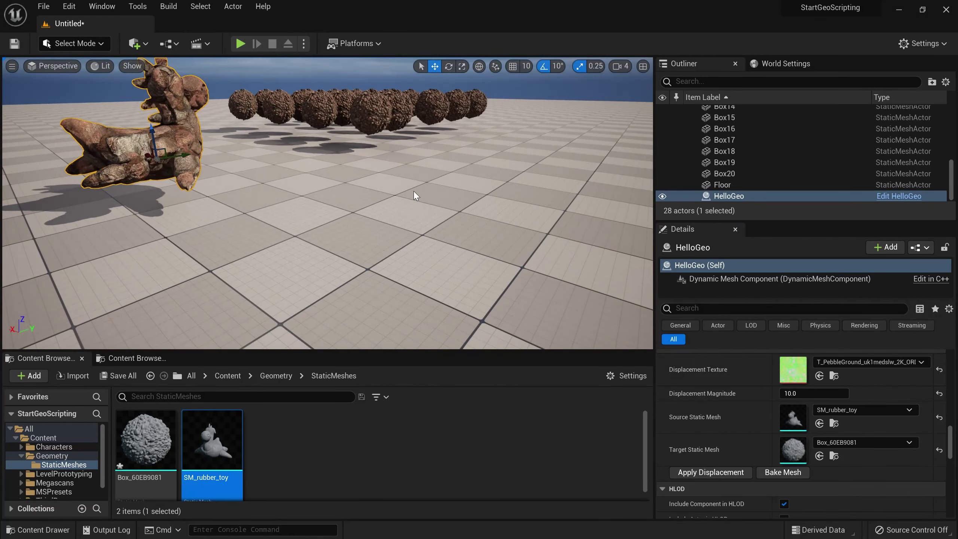
# - Set HelloGeo's displacement magnitude to 20 and apply the displacement to the toy
pyautogui.click(814, 394)
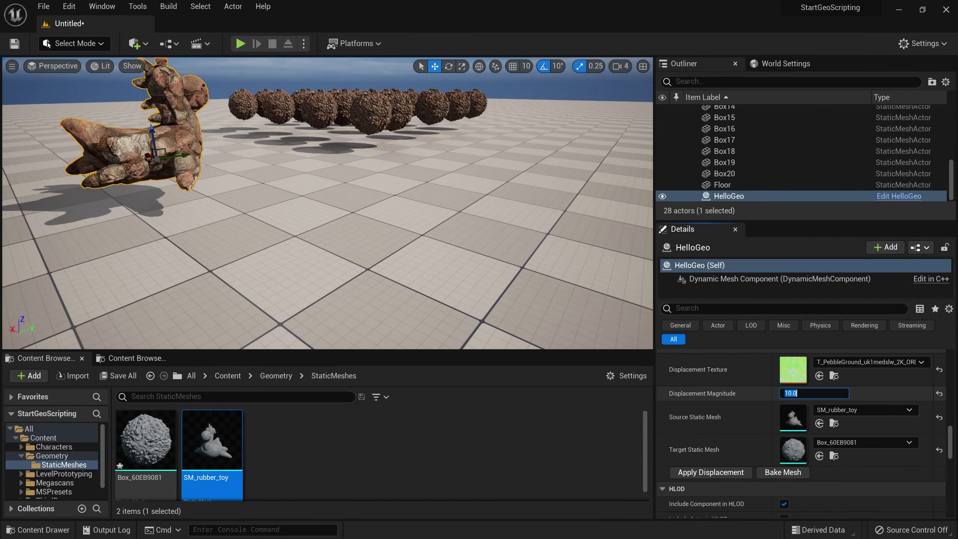
pyautogui.write('20')
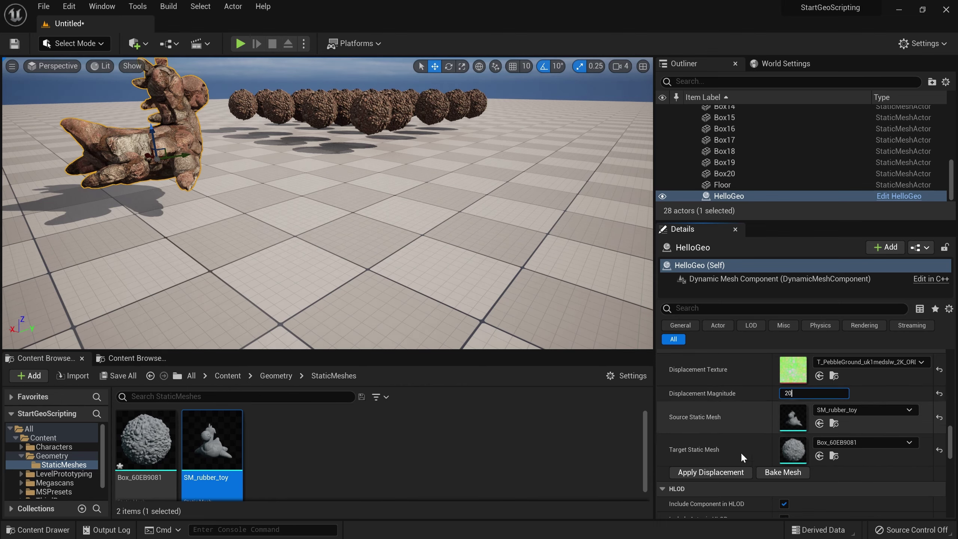
pyautogui.click(745, 470)
pyautogui.scroll(3, 158, 167)
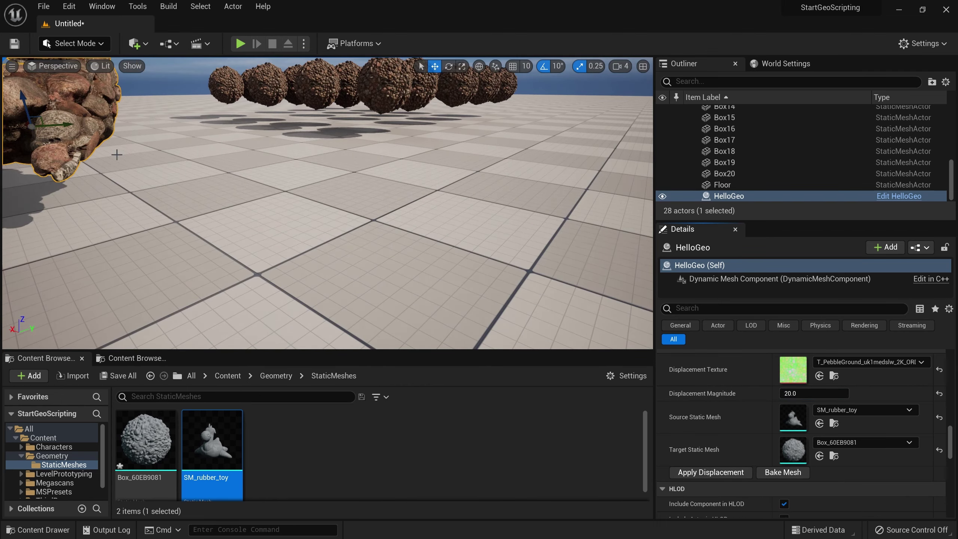
pyautogui.moveTo(153, 168)
pyautogui.mouseDown()
pyautogui.moveTo(87, 144)
pyautogui.moveTo(132, 204)
pyautogui.moveTo(150, 157)
pyautogui.mouseUp()
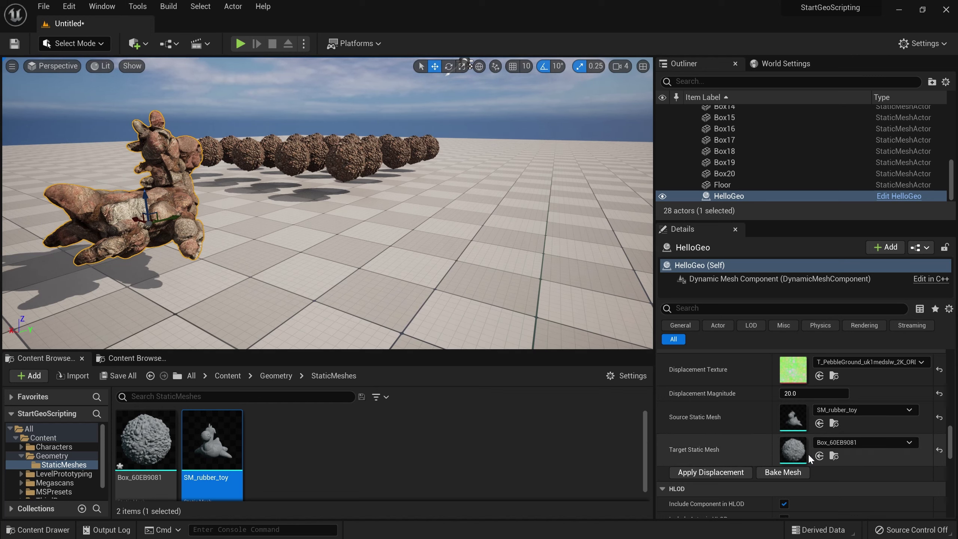
# - Bake the displaced toy into the target static mesh Box_60EB9081
pyautogui.click(783, 474)
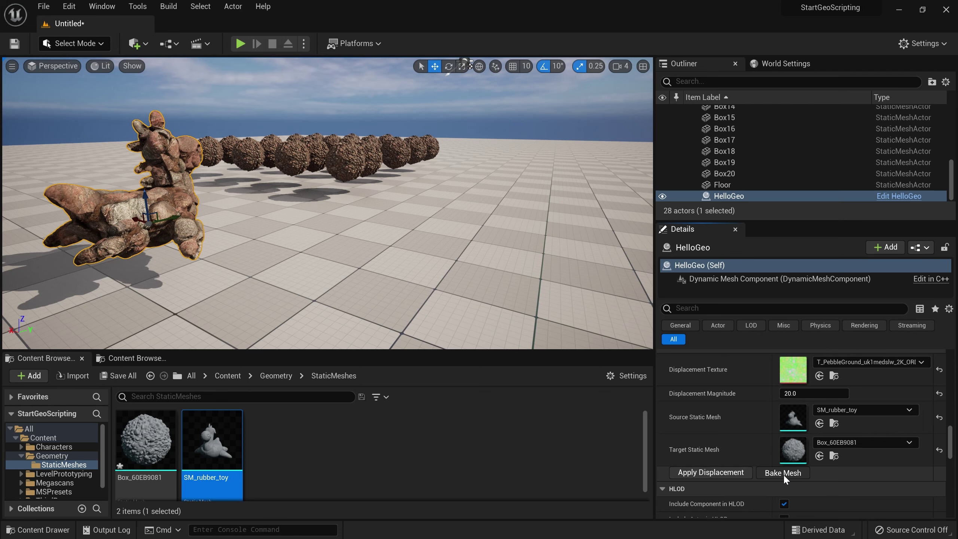
pyautogui.moveTo(490, 245); pyautogui.dragTo(473, 201, button='right')
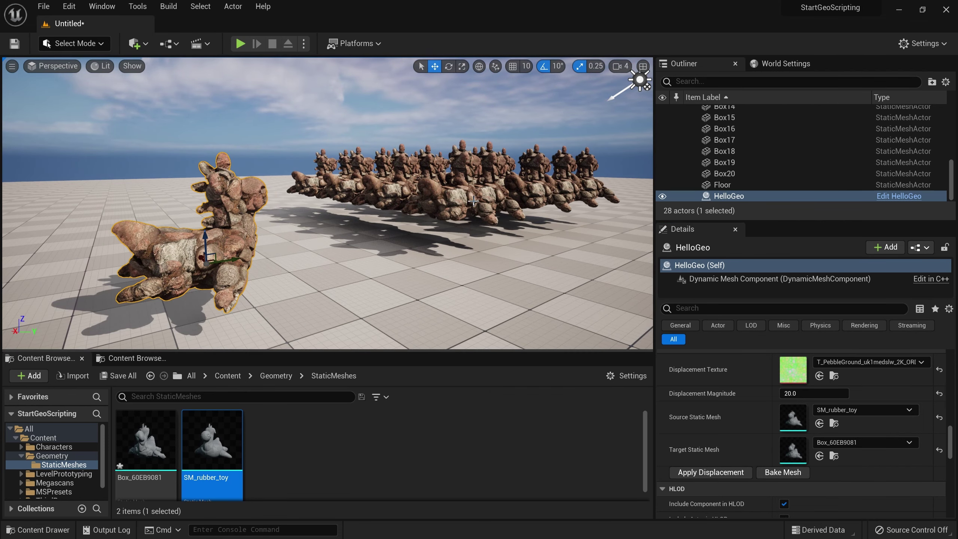
# - Inspect the baked toy instances in the Nanite Overview visualization and return the viewport to Lit shading
pyautogui.click(100, 66)
pyautogui.moveTo(162, 223)
pyautogui.click(249, 224)
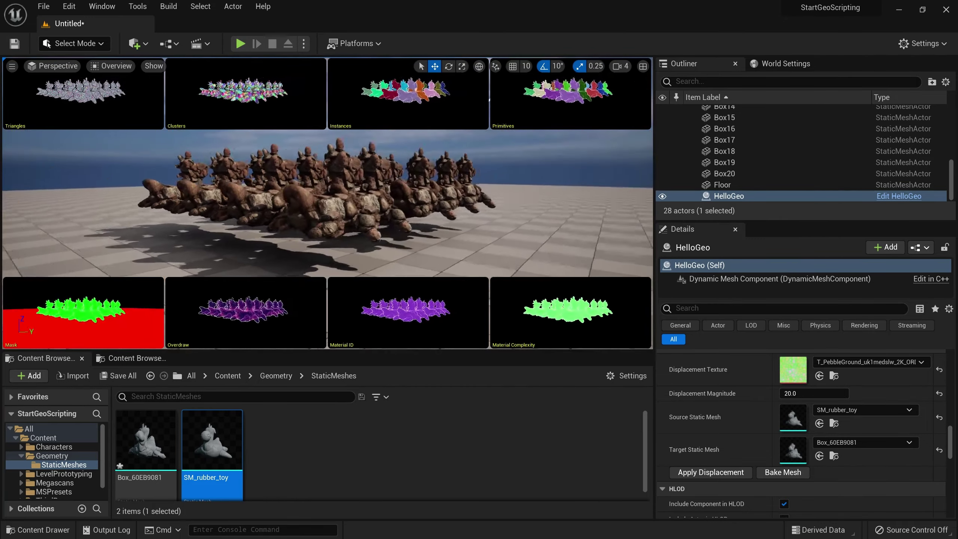
pyautogui.moveTo(109, 146); pyautogui.dragTo(129, 146, button='right')
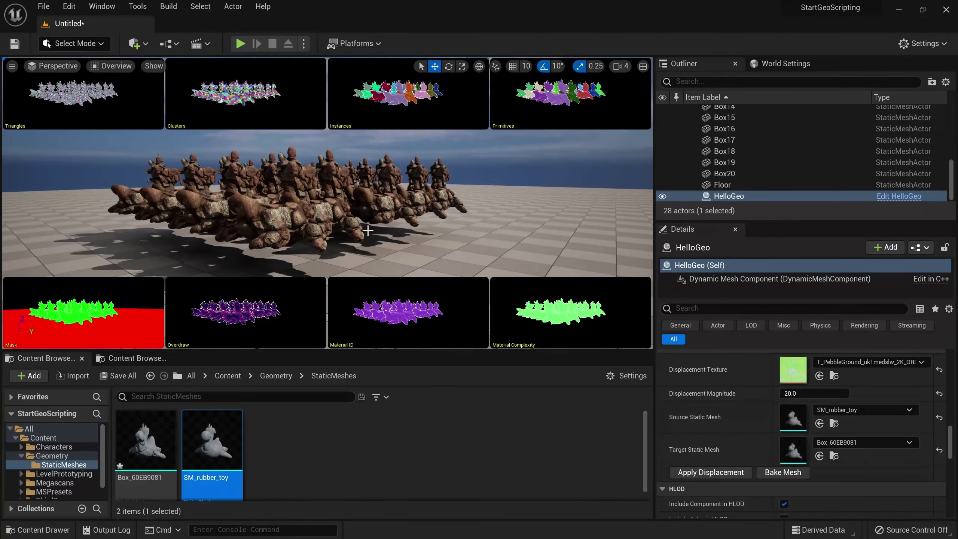
pyautogui.click(56, 66)
pyautogui.click(102, 67)
pyautogui.click(102, 67)
pyautogui.click(125, 93)
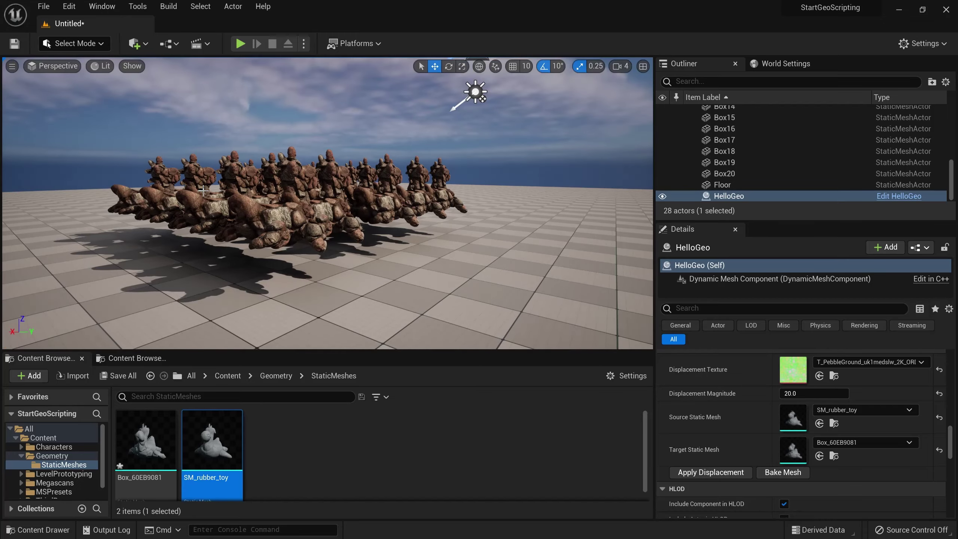
pyautogui.moveTo(203, 191); pyautogui.dragTo(217, 206, button='right')
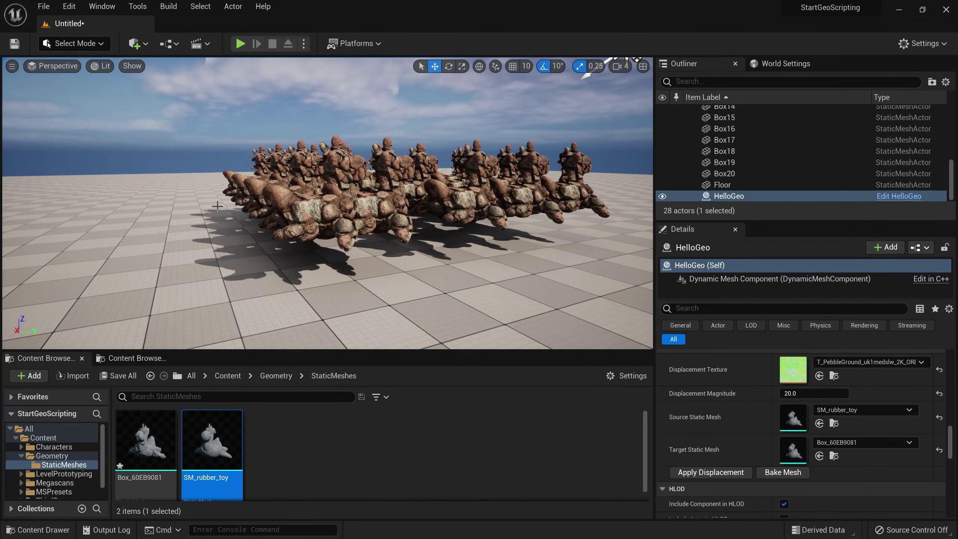
# - Playtest the level by running the character among the baked toy meshes, and end the session
pyautogui.hotkey('alt', 'p')
pyautogui.press('w')
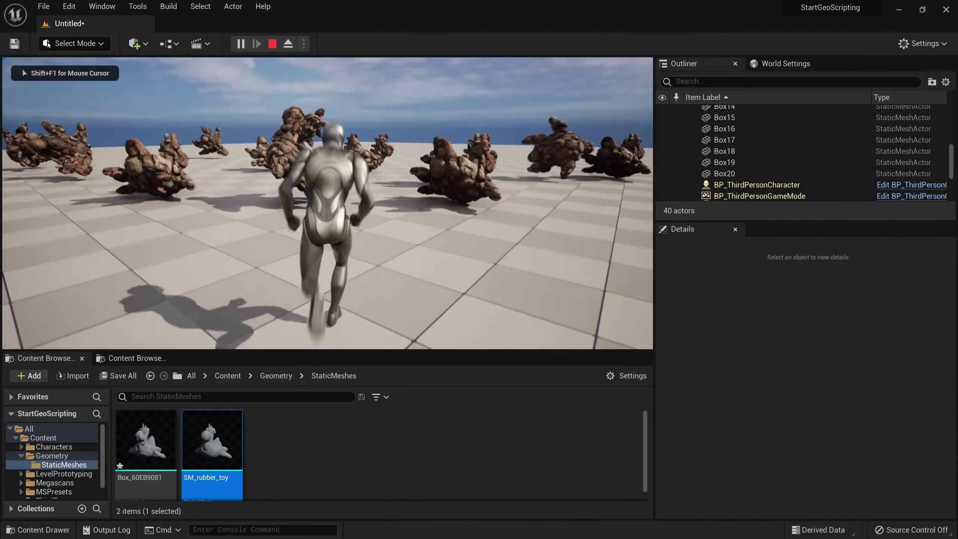
pyautogui.press('w')
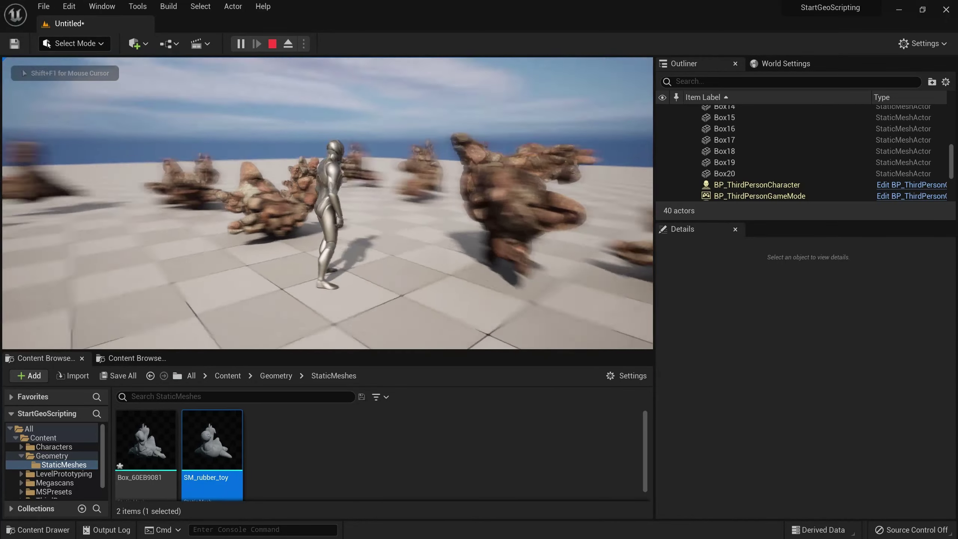
pyautogui.press('w')
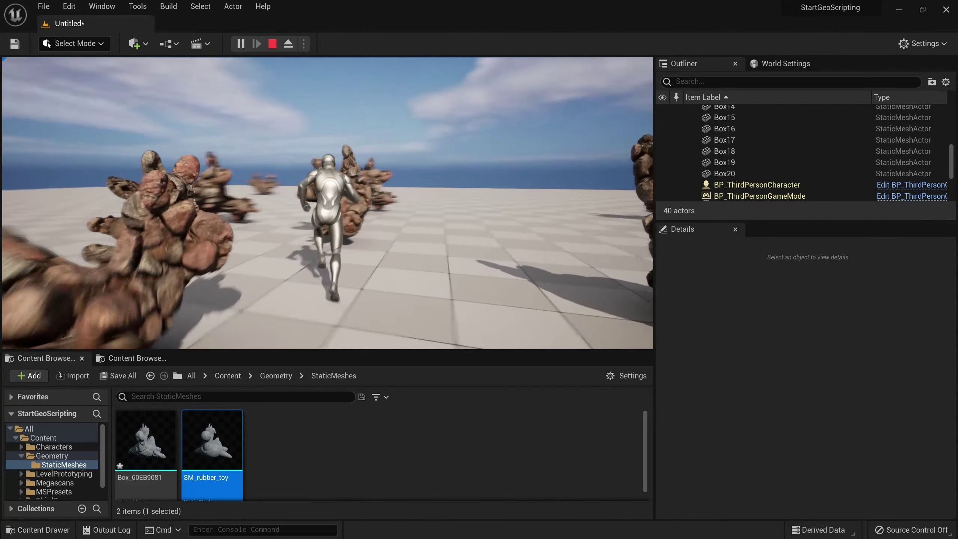
pyautogui.press('w')
pyautogui.press('Escape')
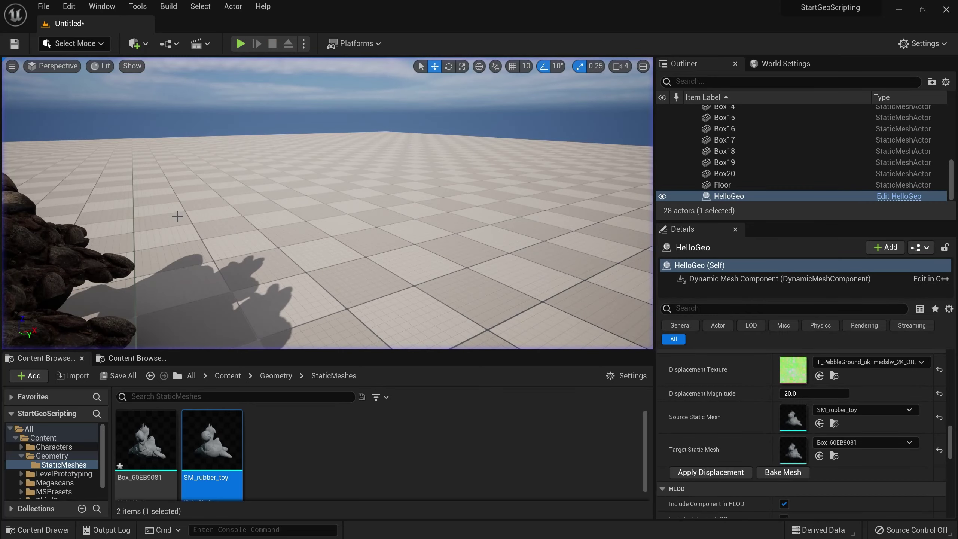
# - Examine the baked meshes' collision shapes in the Player Collision view mode and return to Lit shading
pyautogui.click(101, 66)
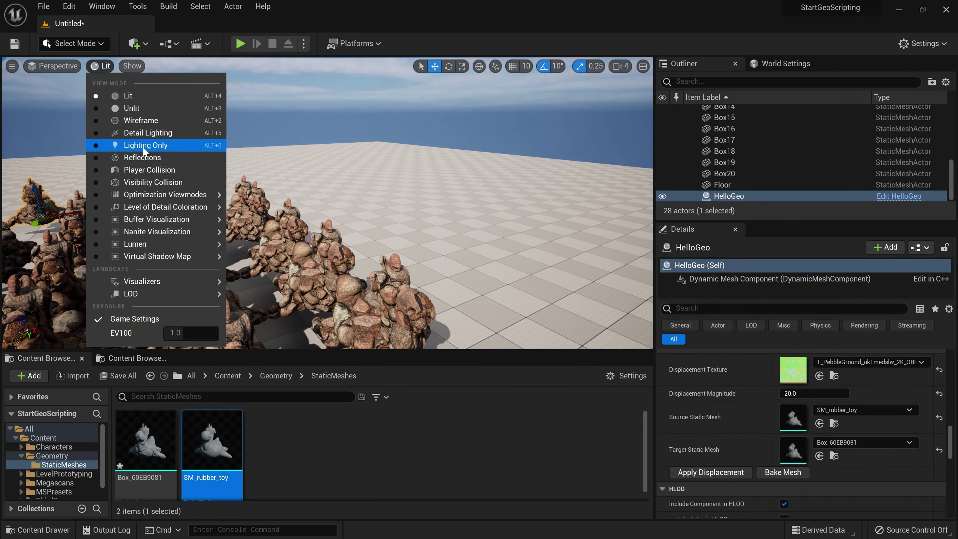
pyautogui.click(150, 170)
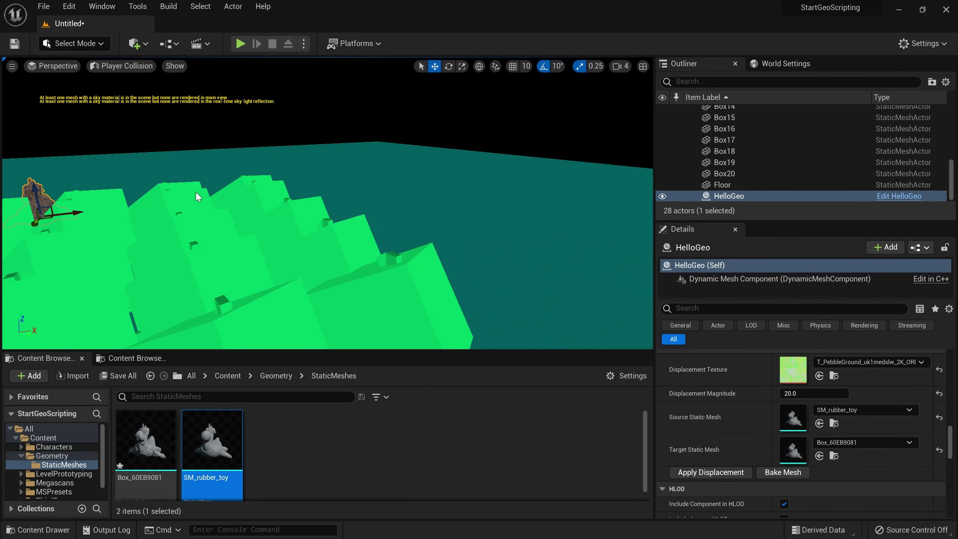
pyautogui.moveTo(197, 196); pyautogui.dragTo(249, 207, button='right')
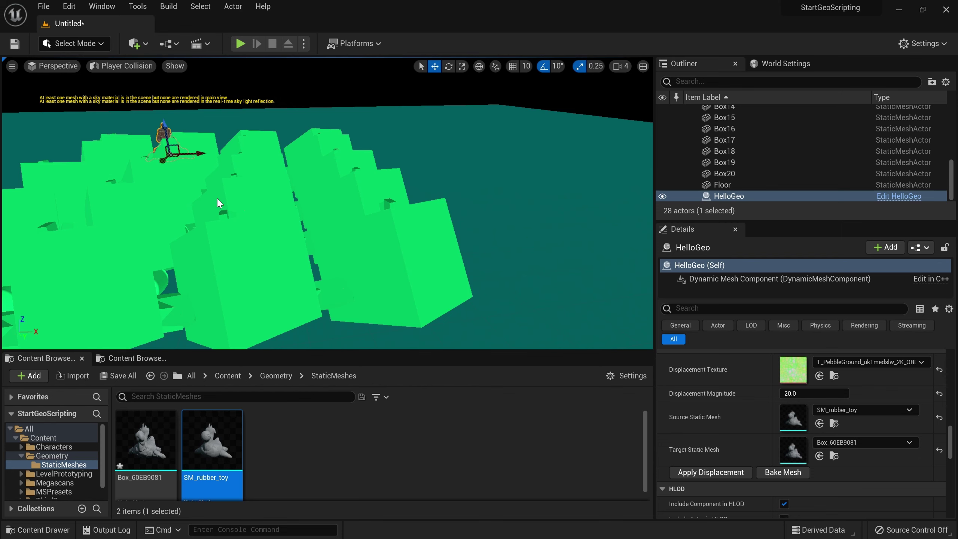
pyautogui.hotkey('alt', '4')
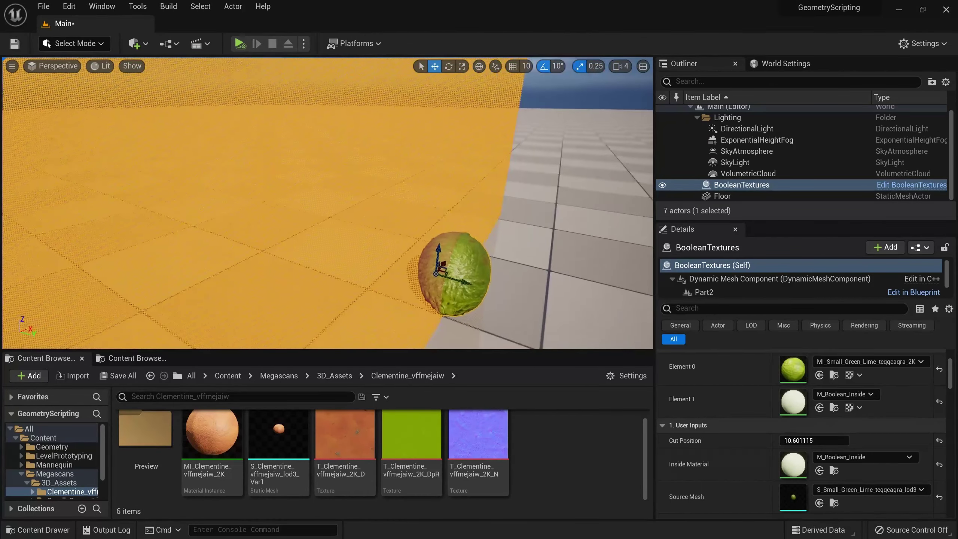
# - In the GeometryScripting project, simulate the BooleanTextures actor's cut through the lime and stop the simulation
pyautogui.press('a')
pyautogui.moveTo(447, 258); pyautogui.dragTo(448, 257, button='right')
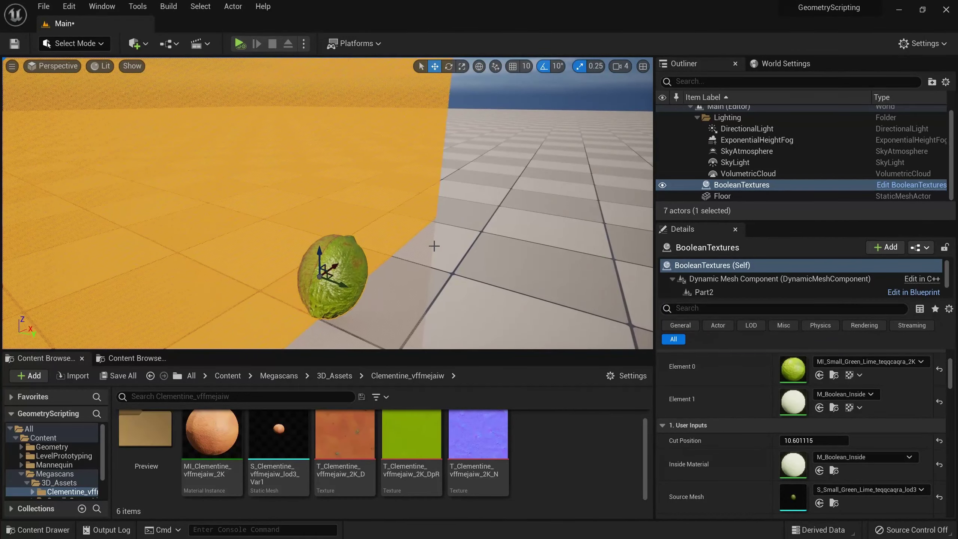
pyautogui.click(240, 44)
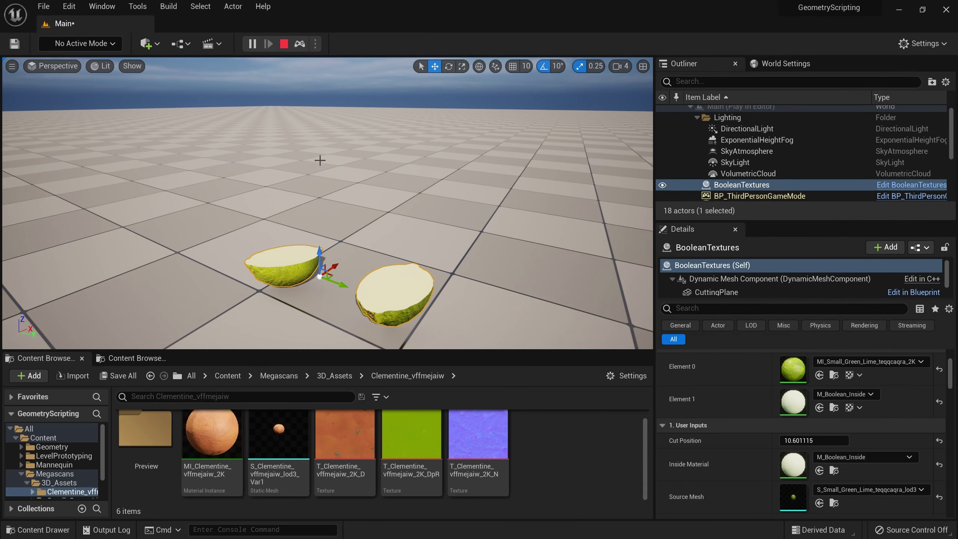
pyautogui.click(284, 43)
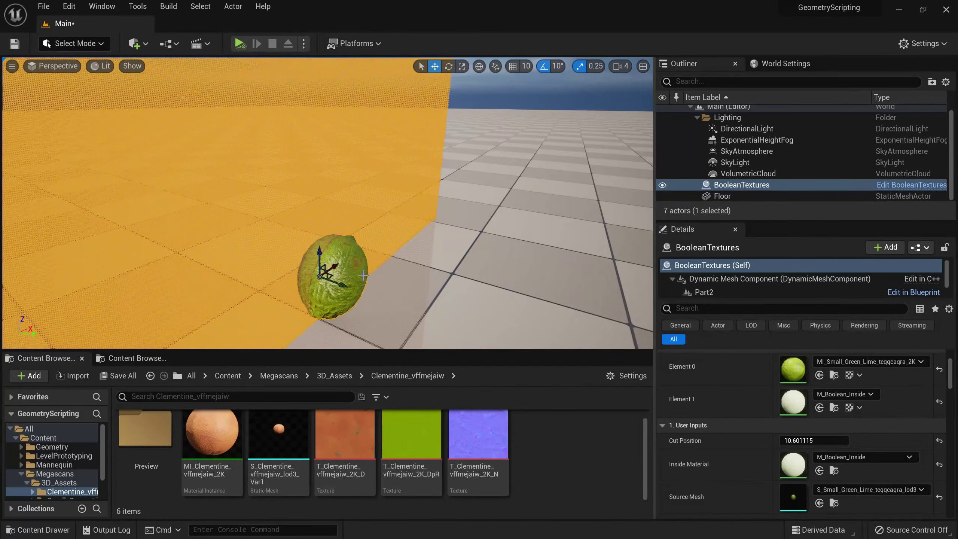
# - Set BooleanTextures' Cut Position to about 20.63 and the source mesh rotation to about -124.1, 48.8, 172.5
pyautogui.scroll(-2, 753, 401)
pyautogui.scroll(3, 753, 401)
pyautogui.moveTo(805, 422); pyautogui.dragTo(829, 423)
pyautogui.scroll(-2, 817, 442)
pyautogui.moveTo(804, 480); pyautogui.dragTo(830, 479)
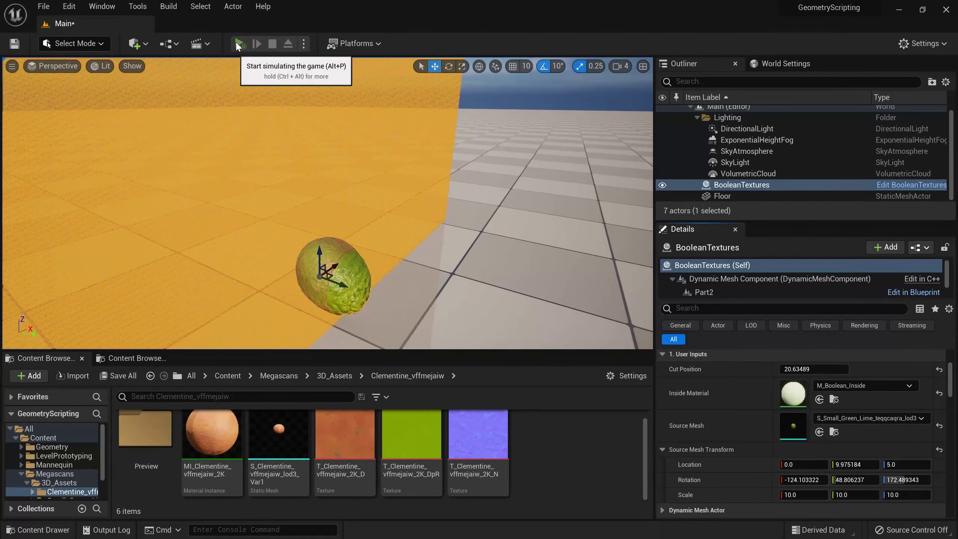
# - Simulate the cut on the rotated lime and stop the simulation
pyautogui.click(239, 43)
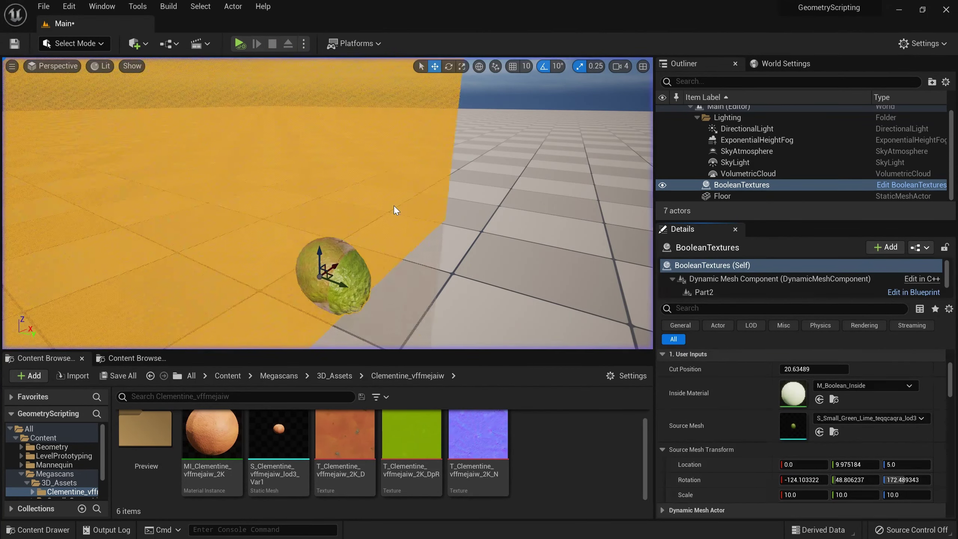
pyautogui.press('Escape')
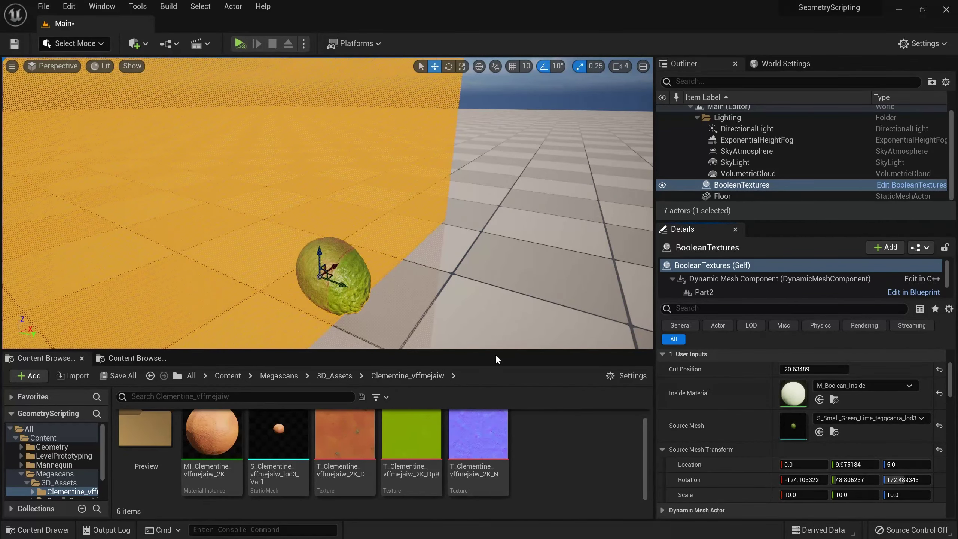
# - Assign S_Clementine_vffmejaiw_lod3_Var1 as the source mesh and test the cut in a simulation
pyautogui.moveTo(270, 442); pyautogui.dragTo(793, 436)
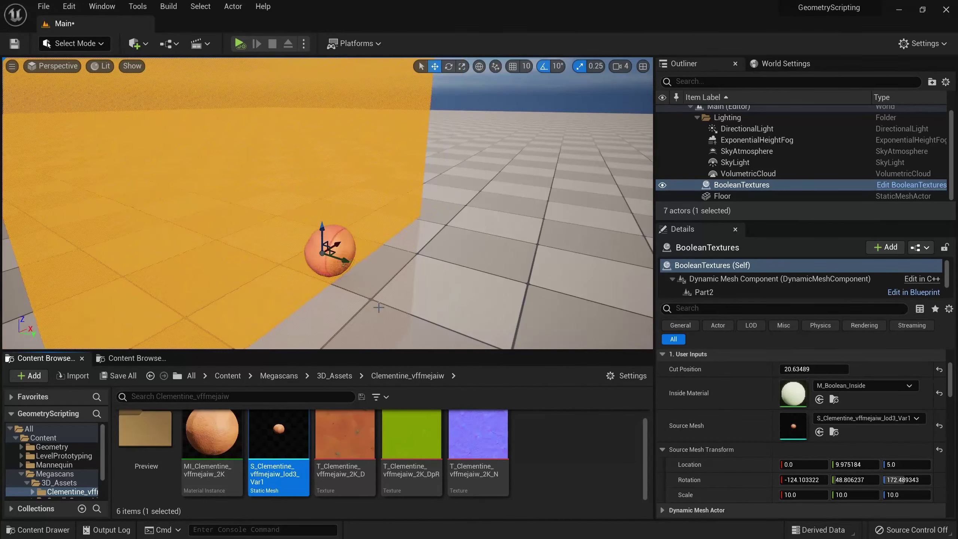
pyautogui.click(239, 43)
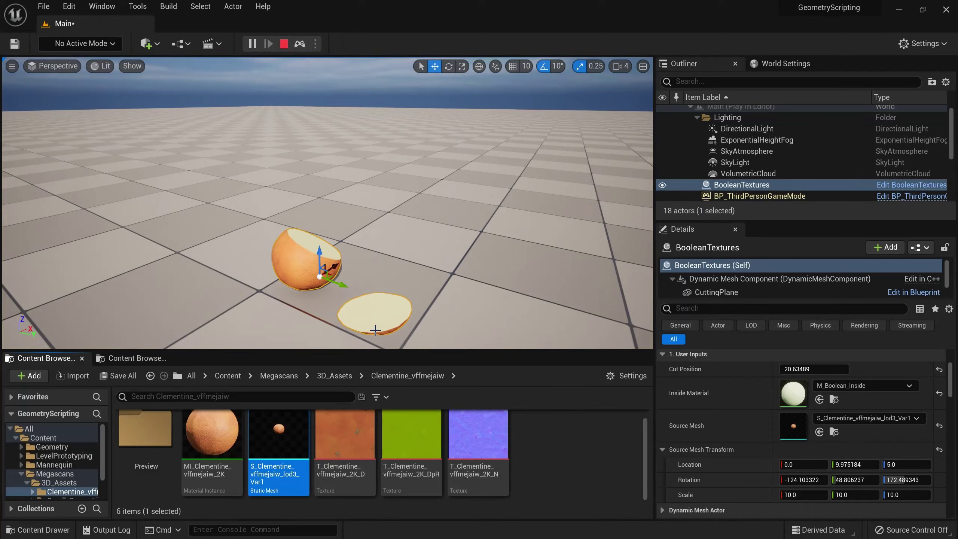
pyautogui.press('Escape')
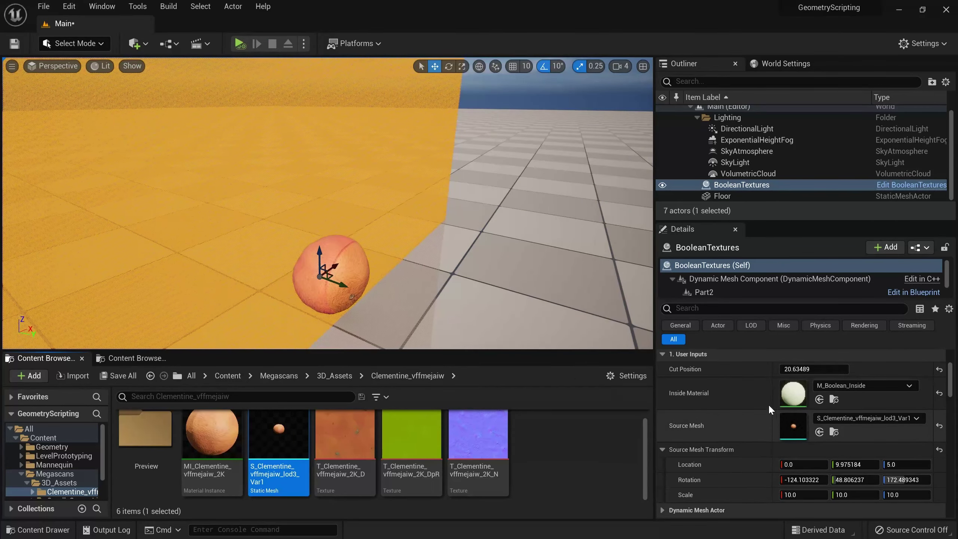
# - Set the Cut Position to about 13.65 and simulate the clementine cut
pyautogui.moveTo(794, 370); pyautogui.dragTo(799, 371)
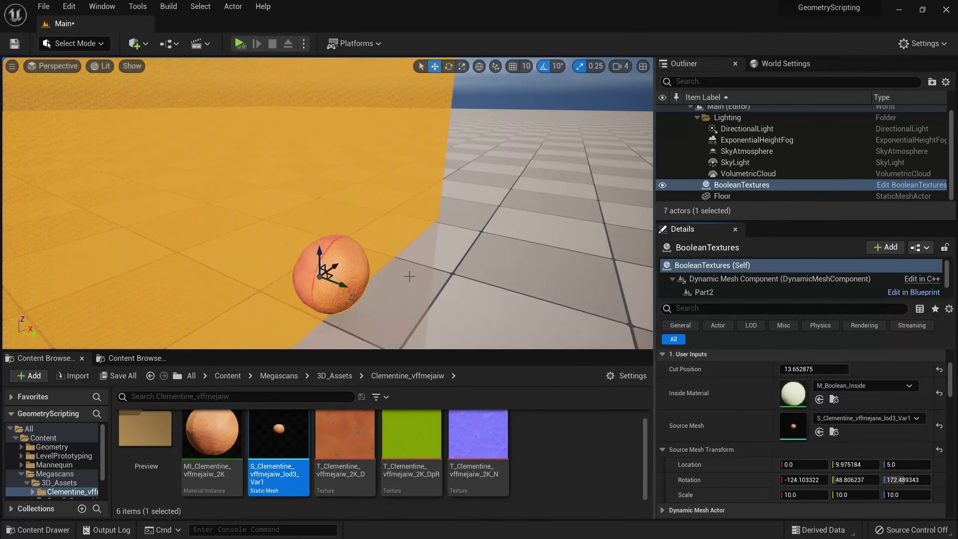
pyautogui.click(240, 43)
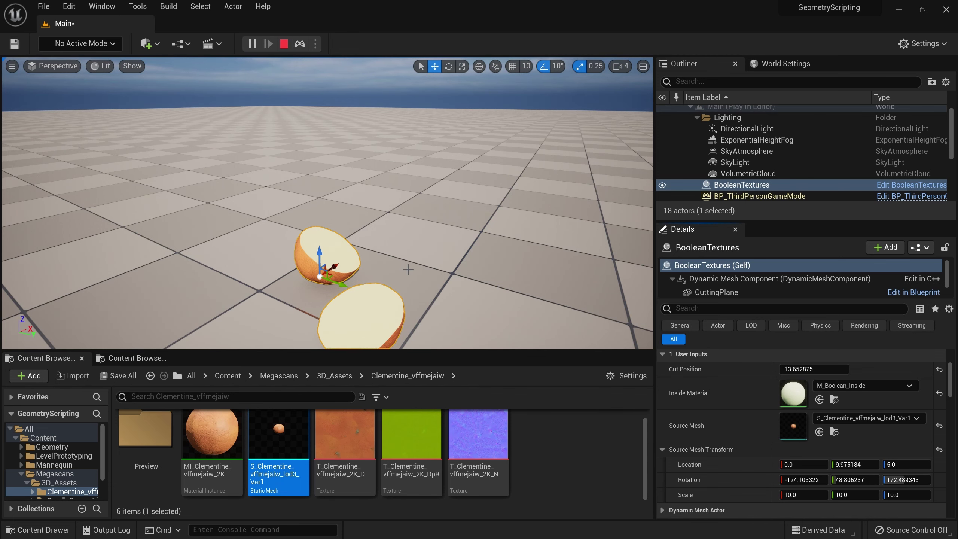
pyautogui.scroll(-3, 408, 270)
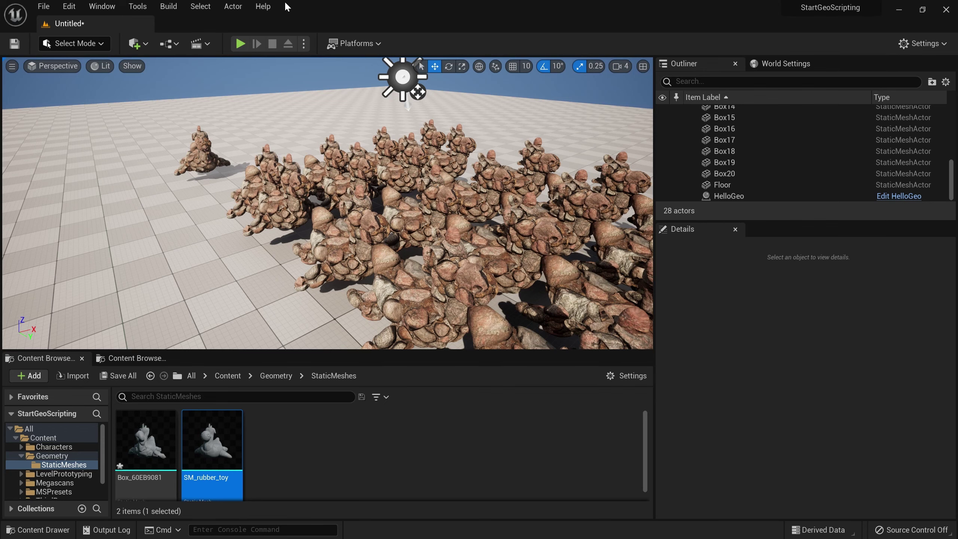
# - Search the project's plugins for "geometry sc"
pyautogui.click(71, 10)
pyautogui.click(101, 185)
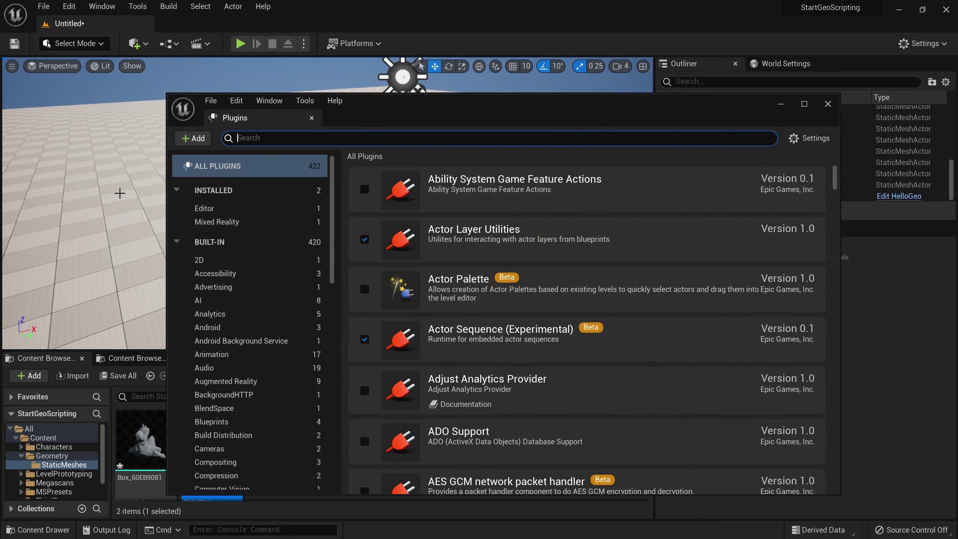
pyautogui.write('geometry sc')
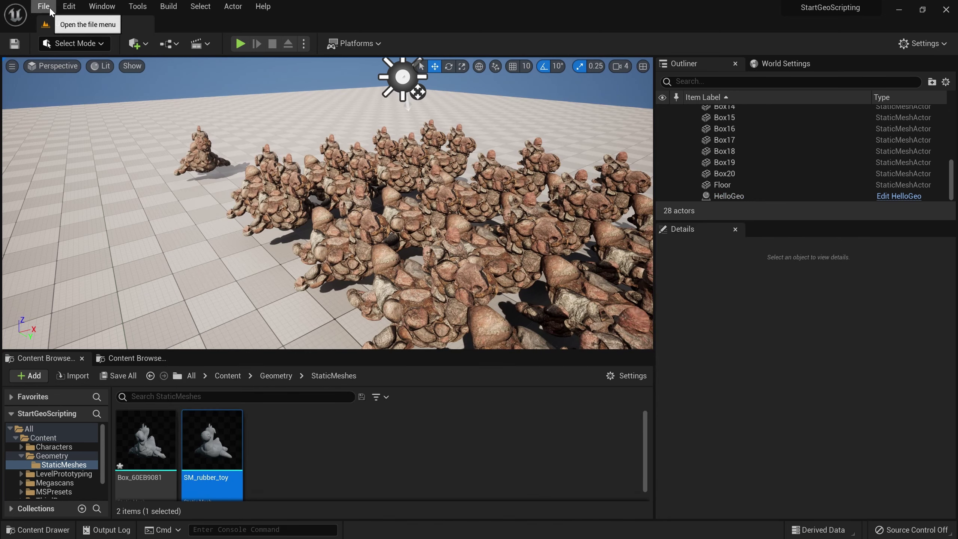
# - Create a new level from the Basic template, saving the modified untitled level, and save the new one as Tutorial
pyautogui.click(43, 6)
pyautogui.click(75, 35)
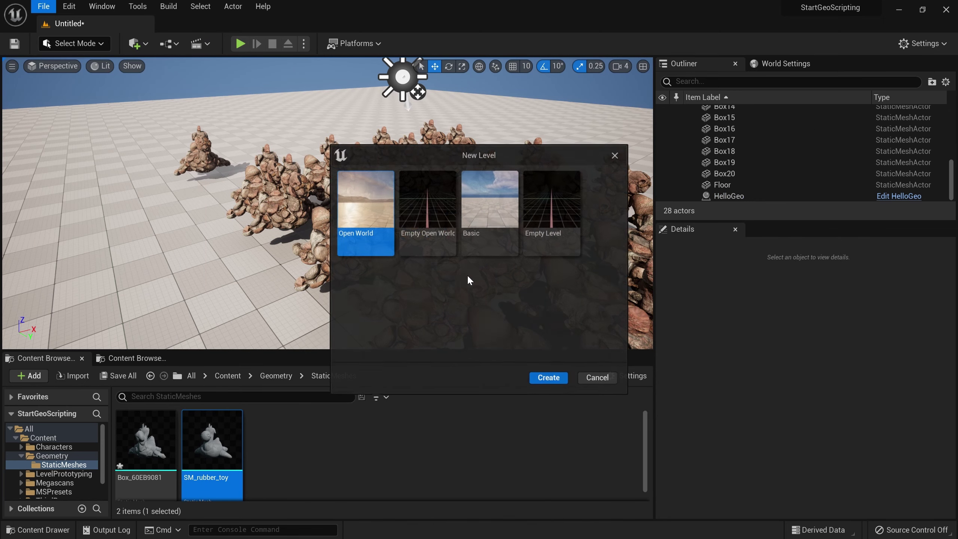
pyautogui.click(487, 200)
pyautogui.click(546, 375)
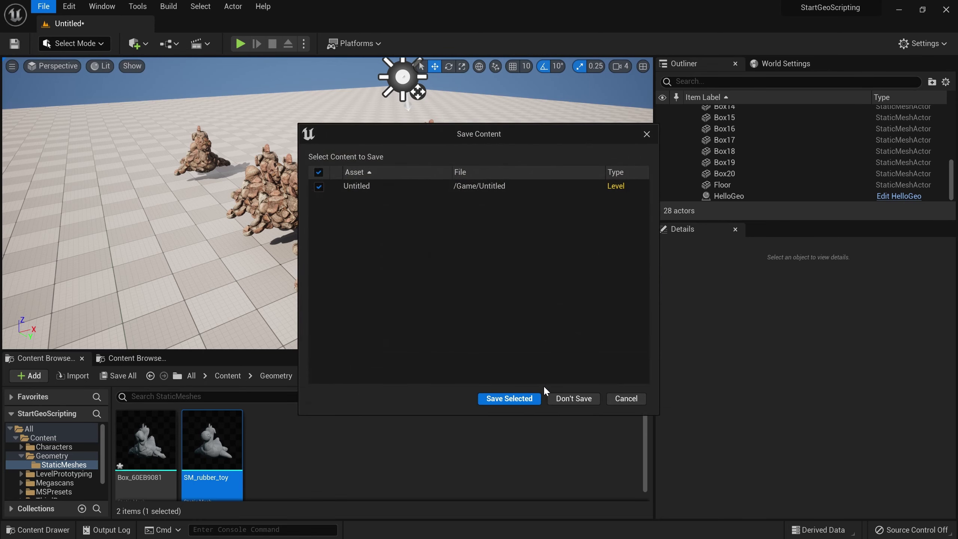
pyautogui.click(519, 403)
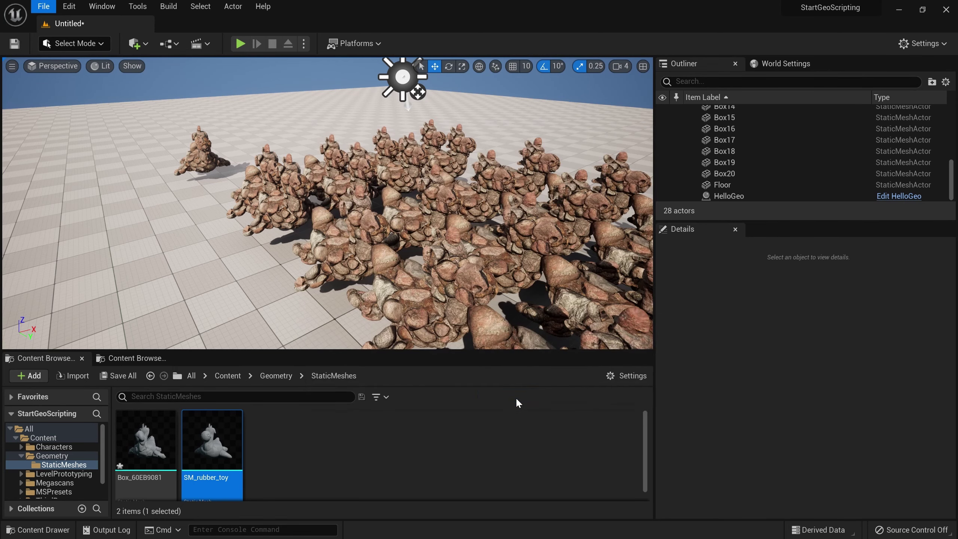
pyautogui.write('Tutorial')
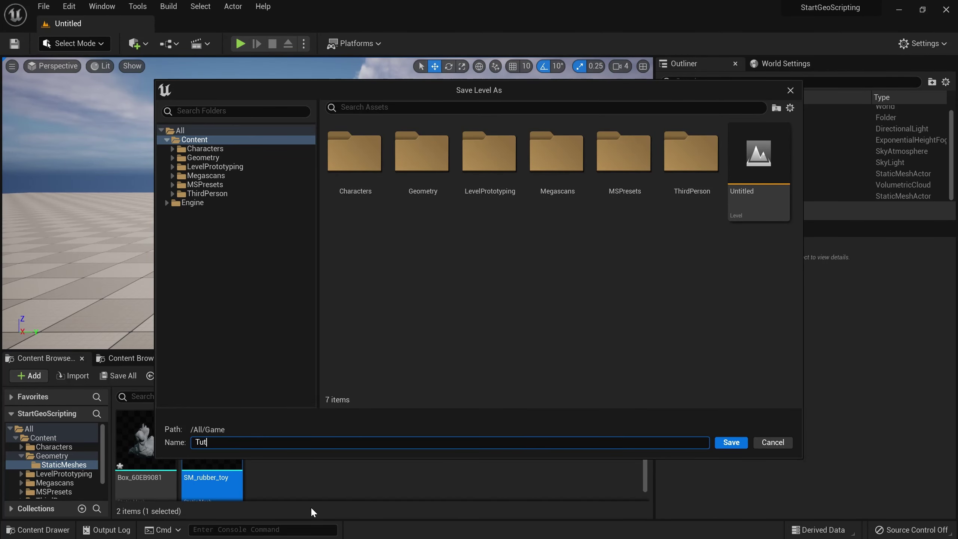
pyautogui.press('Return')
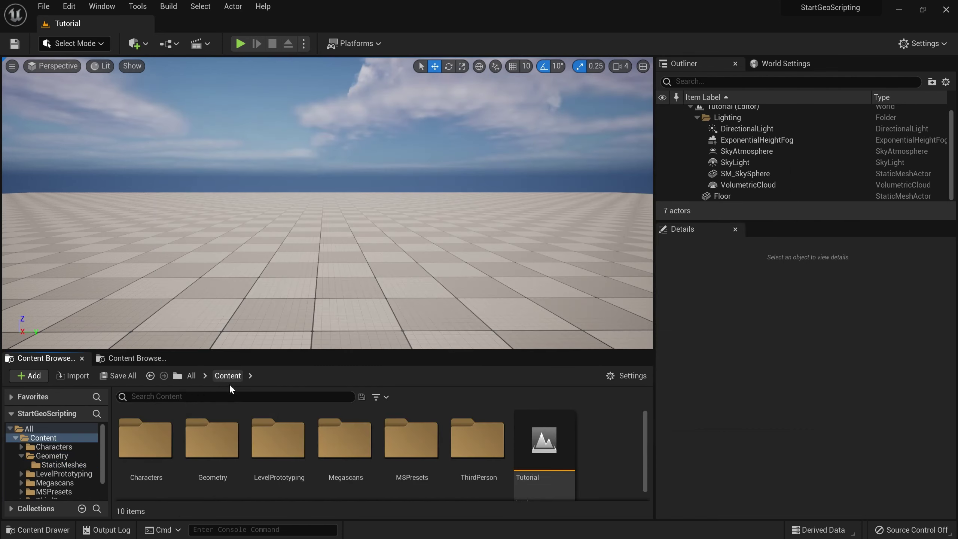
# - Create a folder named Tutorial in the project's Content folder and open it
pyautogui.rightClick(603, 459)
pyautogui.click(649, 132)
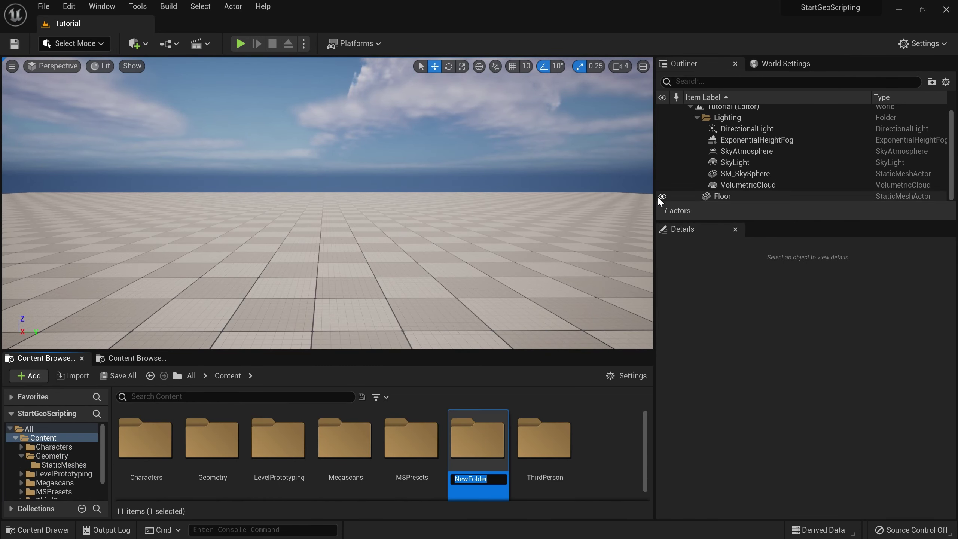
pyautogui.write('Tutorial')
pyautogui.press('Return')
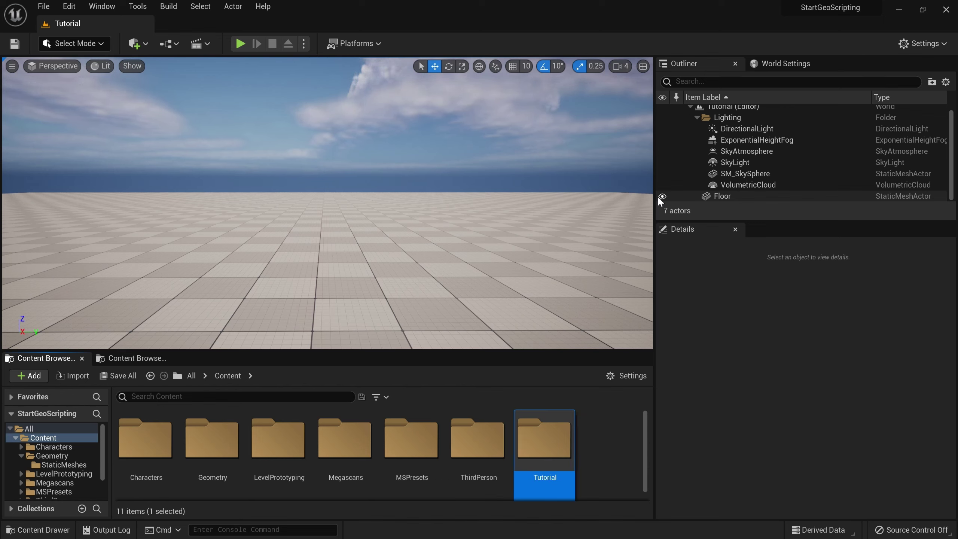
pyautogui.doubleClick(552, 447)
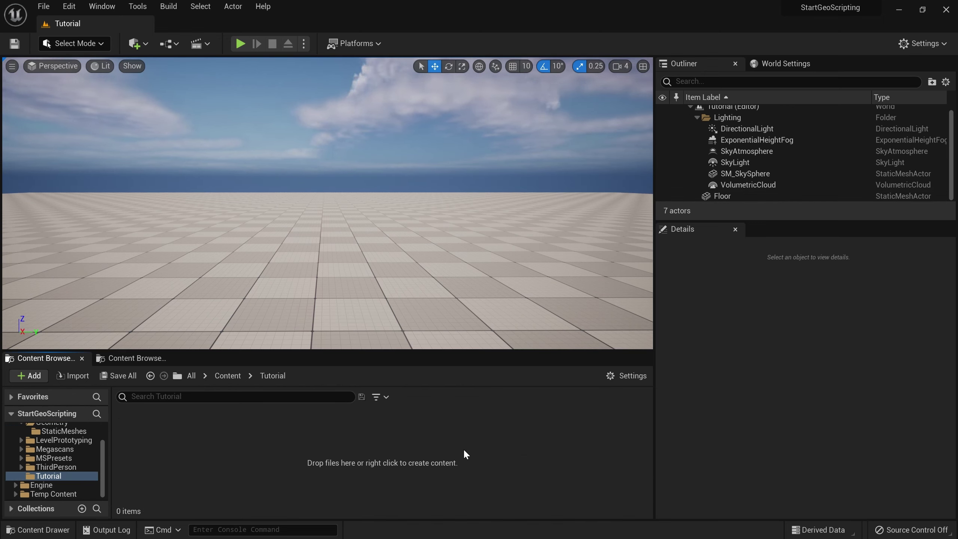
# - Create a Blueprint class named HelloGeo with GeneratedDynamicMeshActor as its parent class
pyautogui.rightClick(255, 438)
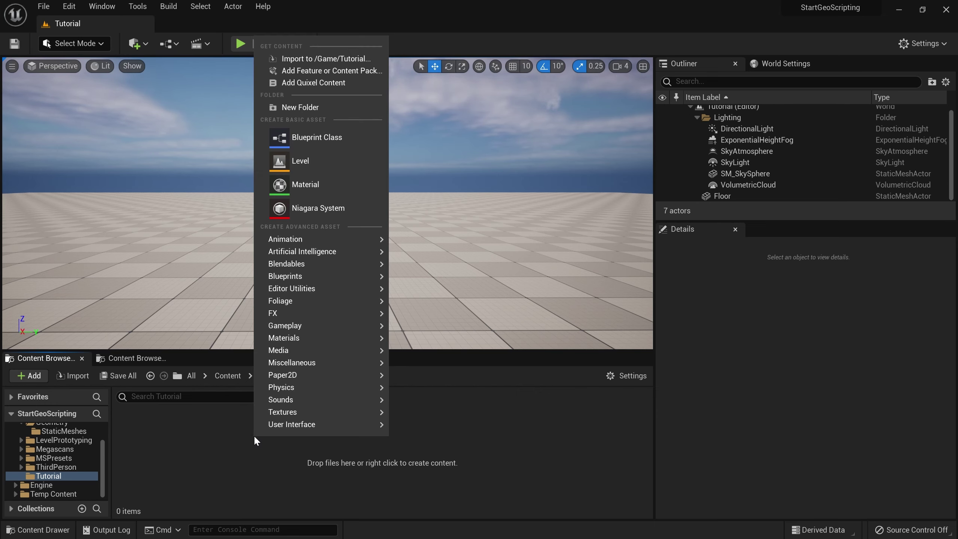
pyautogui.click(311, 145)
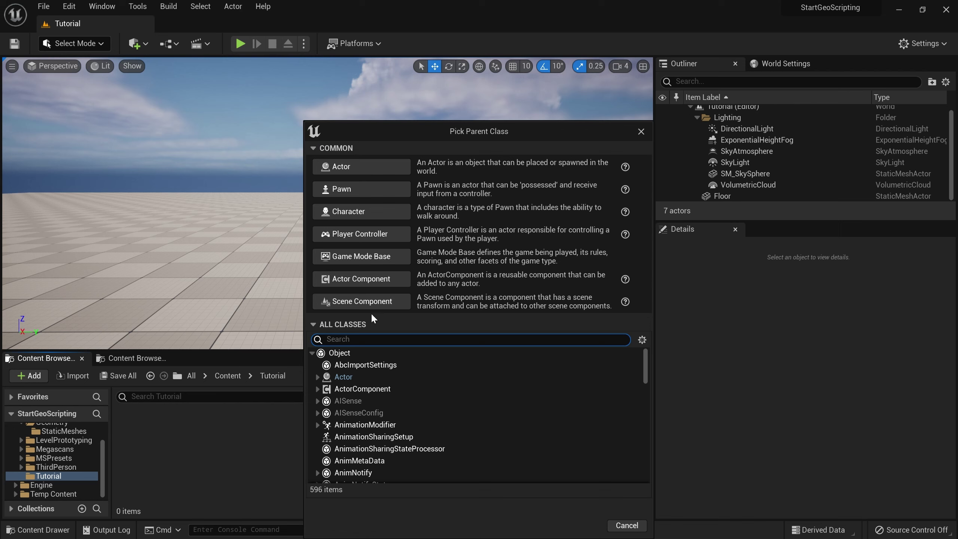
pyautogui.write('Gene')
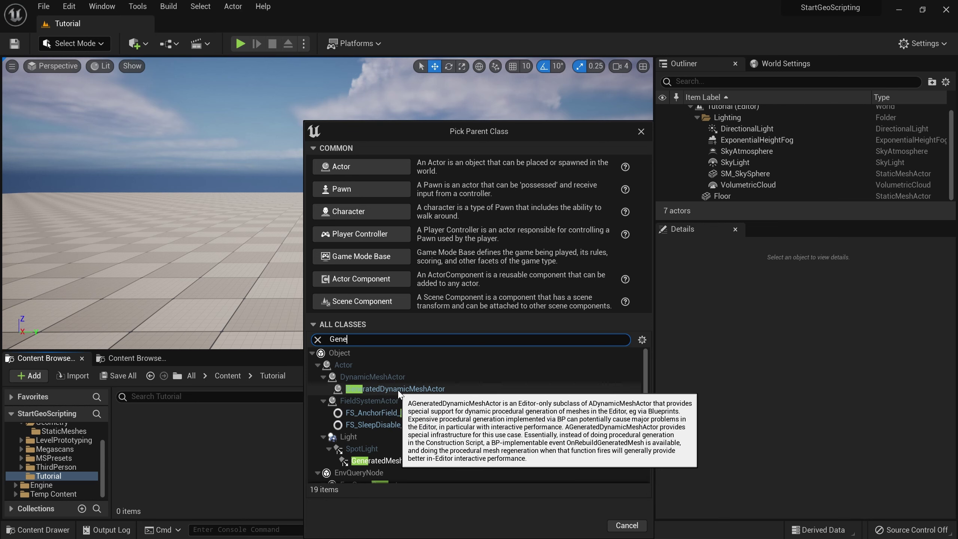
pyautogui.click(413, 393)
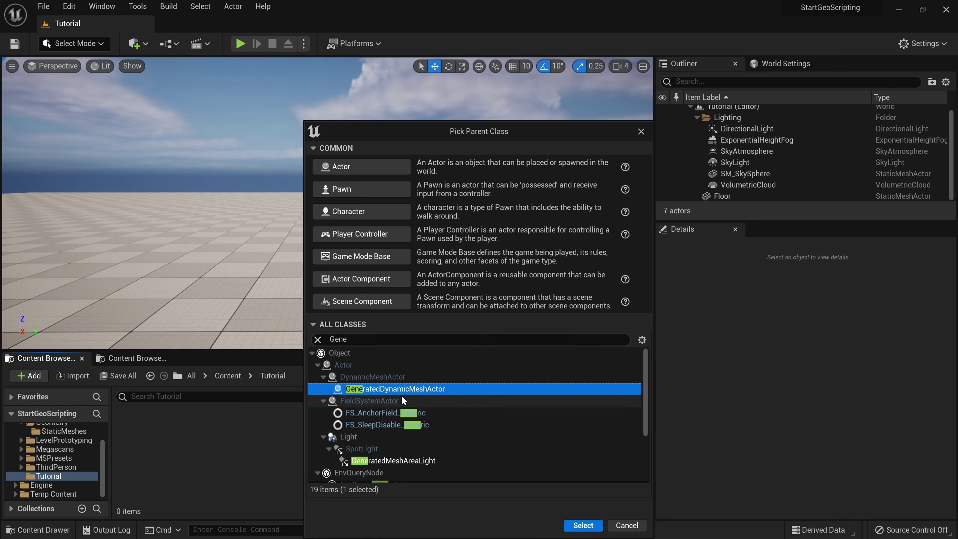
pyautogui.click(583, 526)
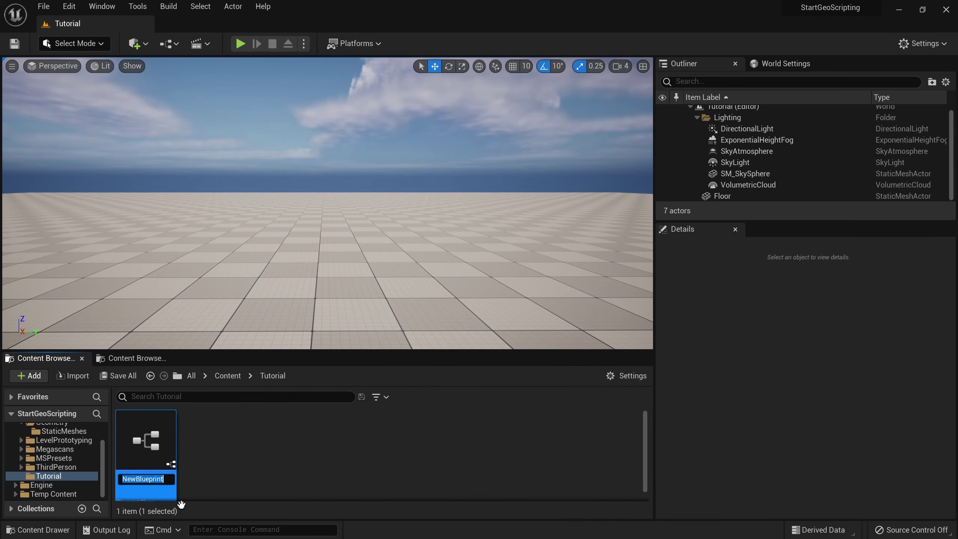
pyautogui.write('HelloGeo')
pyautogui.press('Return')
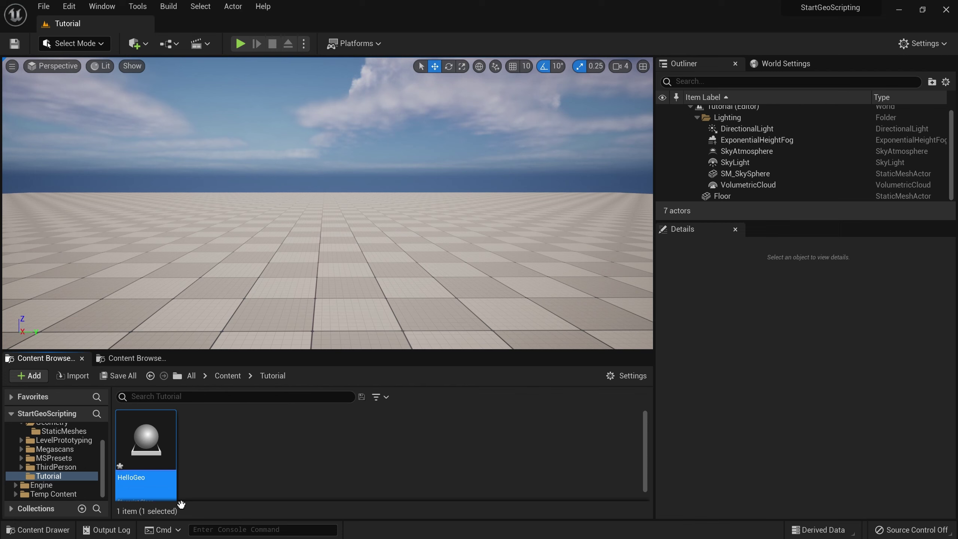
# - Open the HelloGeo Blueprint and look over its components, graph members and Event Graph
pyautogui.doubleClick(154, 456)
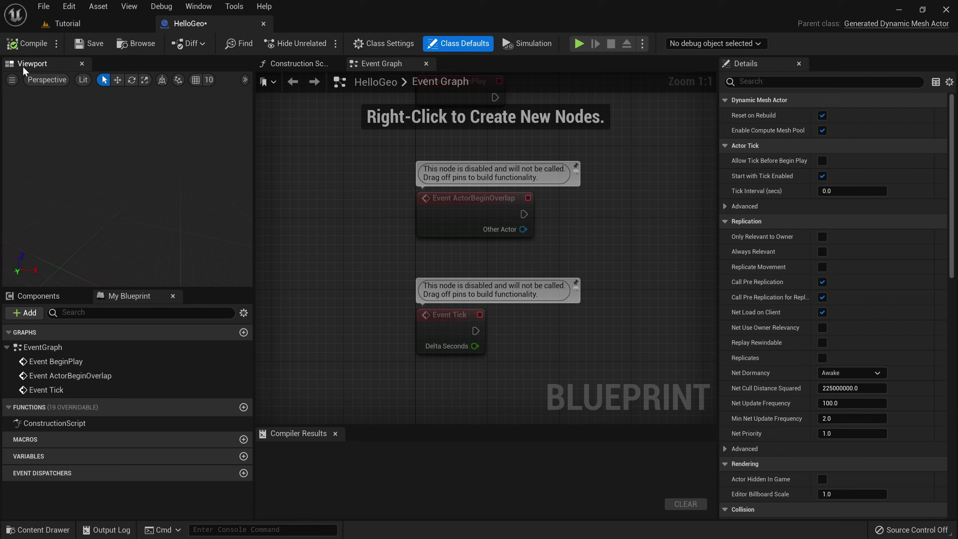
pyautogui.moveTo(40, 64)
pyautogui.mouseDown()
pyautogui.moveTo(51, 64)
pyautogui.moveTo(29, 64)
pyautogui.mouseUp()
pyautogui.click(45, 296)
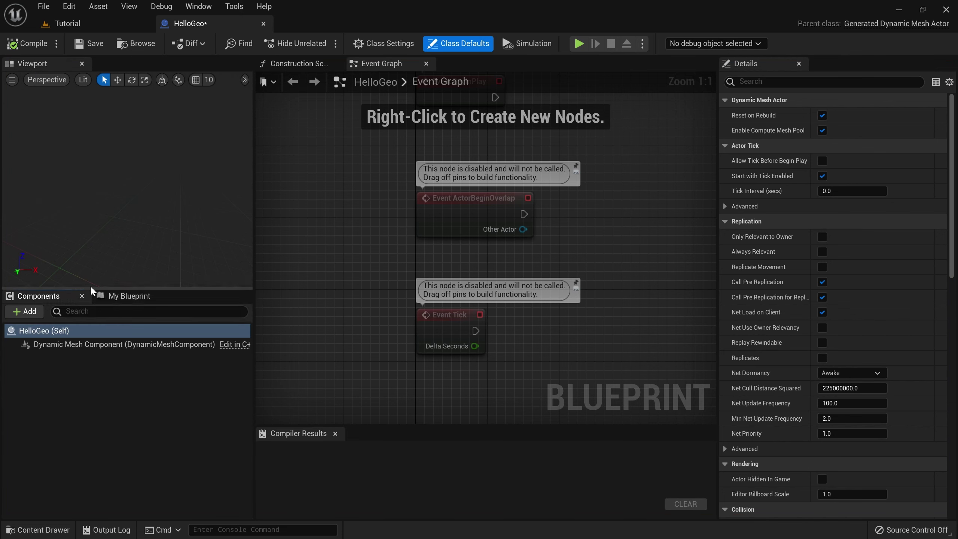
pyautogui.click(139, 296)
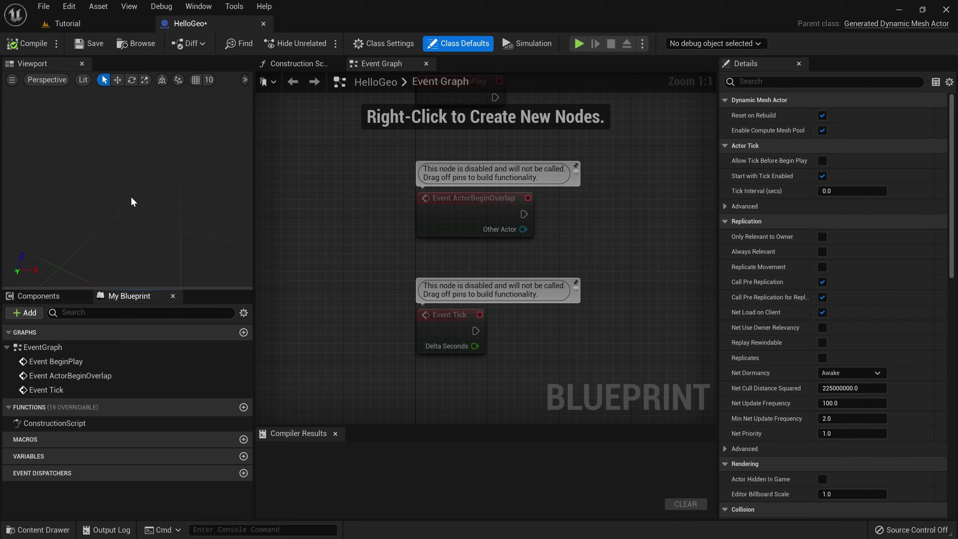
pyautogui.moveTo(466, 405); pyautogui.dragTo(423, 342, button='right')
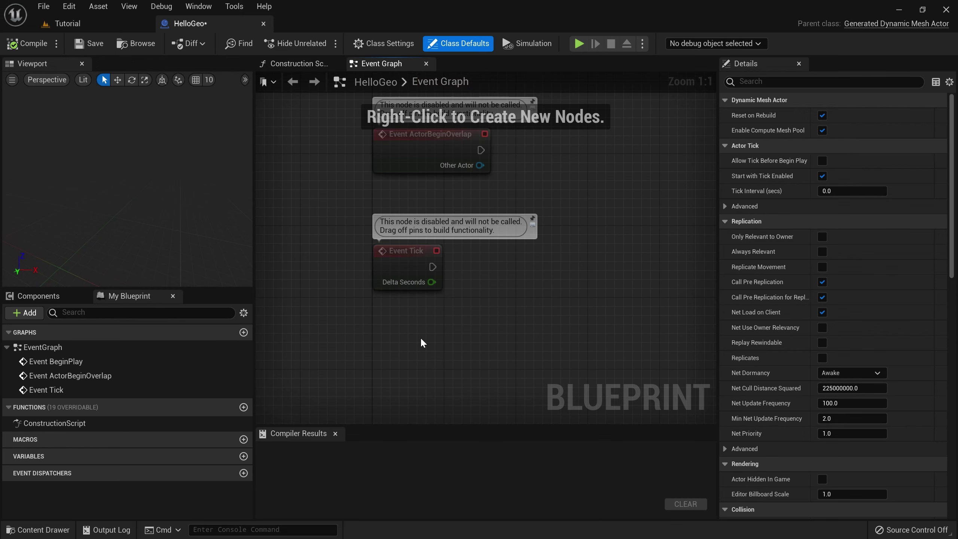
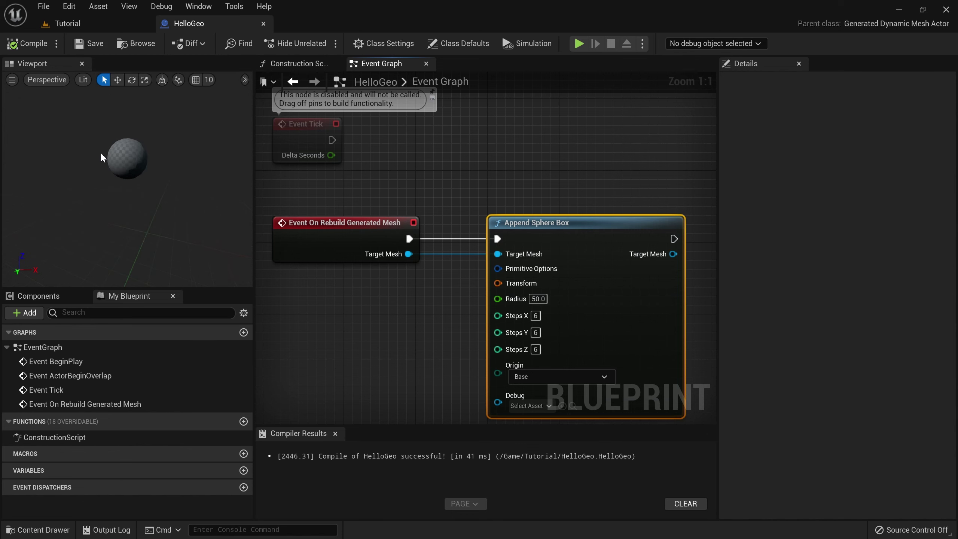
# - Check the sphere in the HelloGeo preview and place a HelloGeo actor on the Tutorial level's floor
pyautogui.scroll(5, 101, 151)
pyautogui.moveTo(100, 152); pyautogui.dragTo(125, 151)
pyautogui.scroll(2, 129, 168)
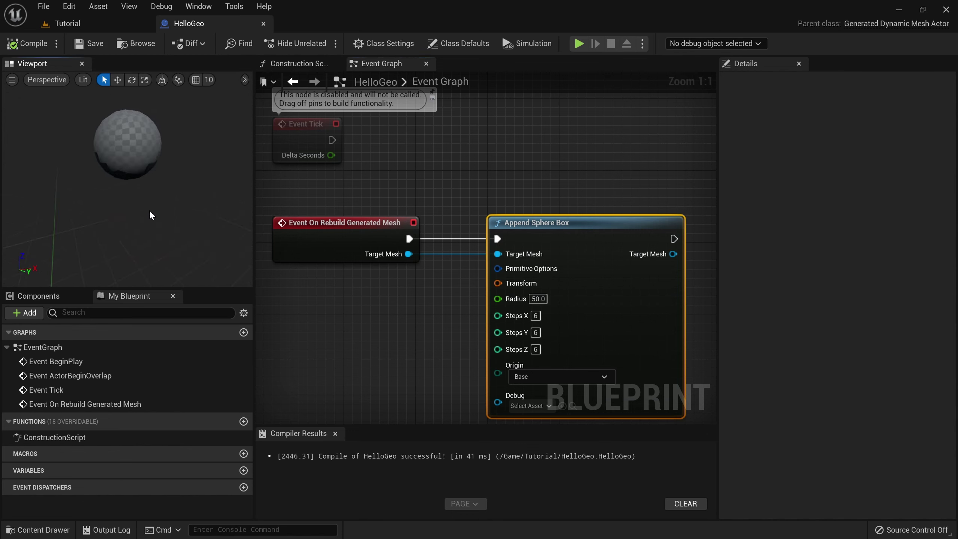
pyautogui.click(91, 24)
pyautogui.moveTo(143, 445); pyautogui.dragTo(267, 262)
pyautogui.scroll(-2, 283, 284)
pyautogui.scroll(3, 283, 285)
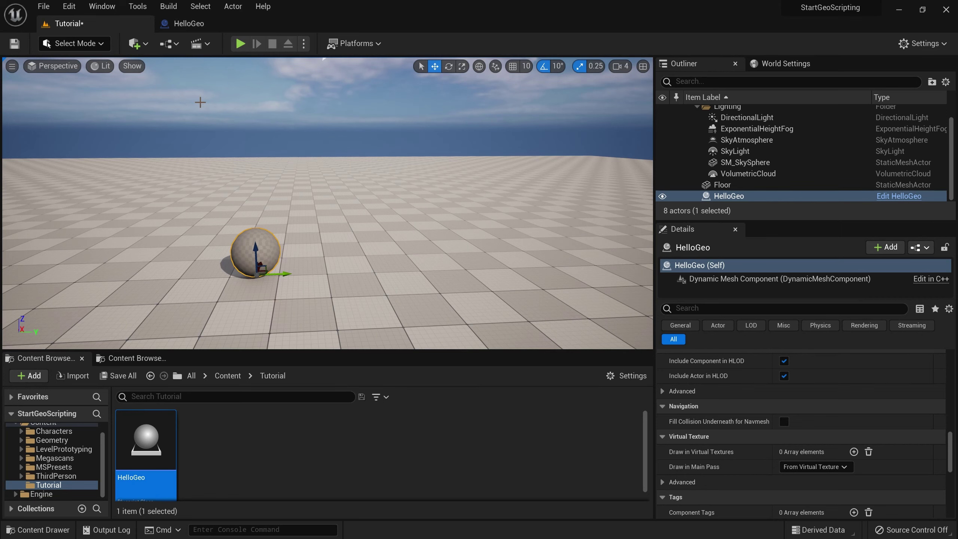
# - Return to the HelloGeo Blueprint and set its preview viewport to Wireframe
pyautogui.click(189, 24)
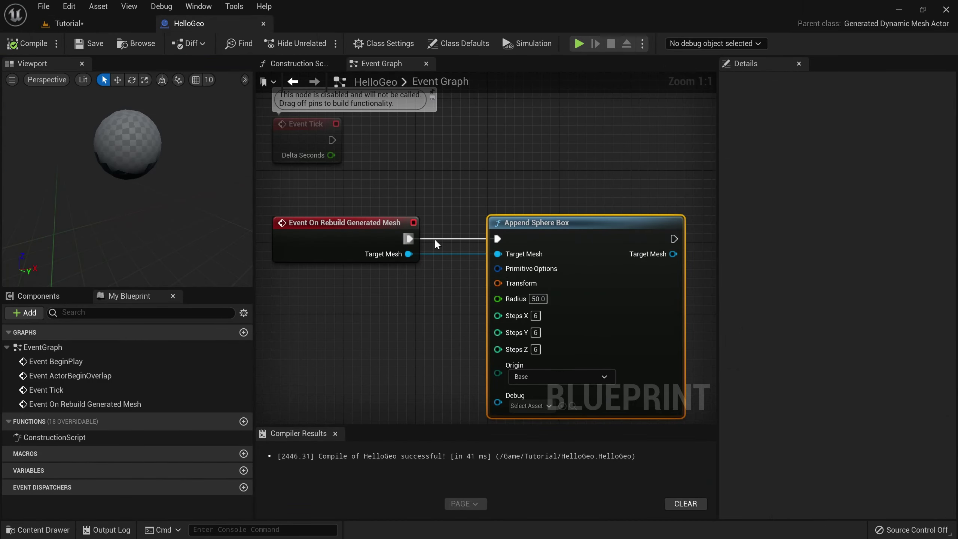
pyautogui.scroll(-3, 435, 243)
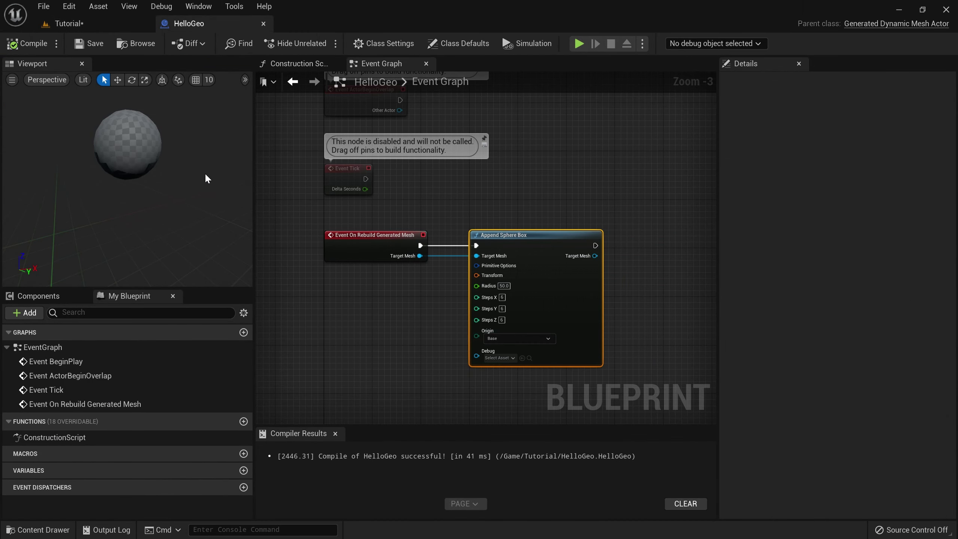
pyautogui.click(84, 80)
pyautogui.click(106, 122)
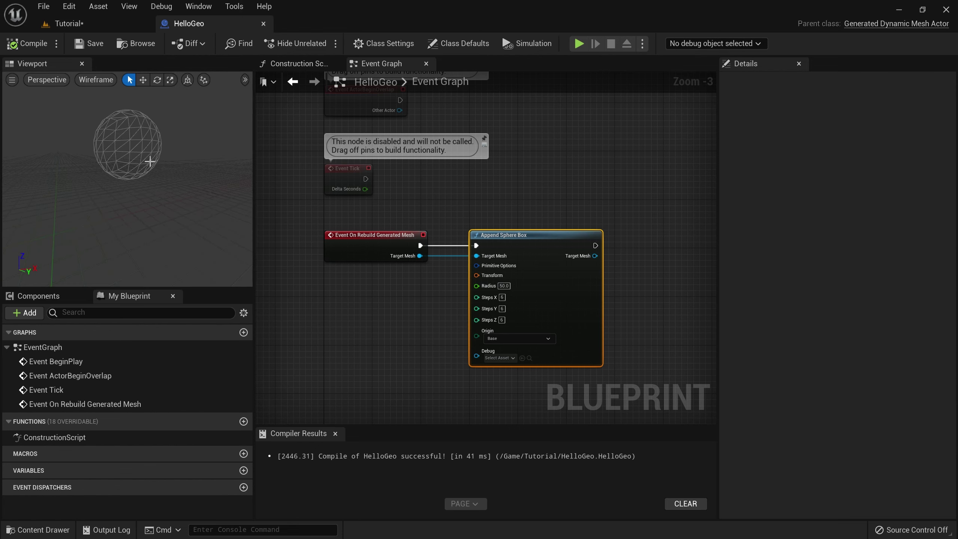
pyautogui.scroll(1, 497, 309)
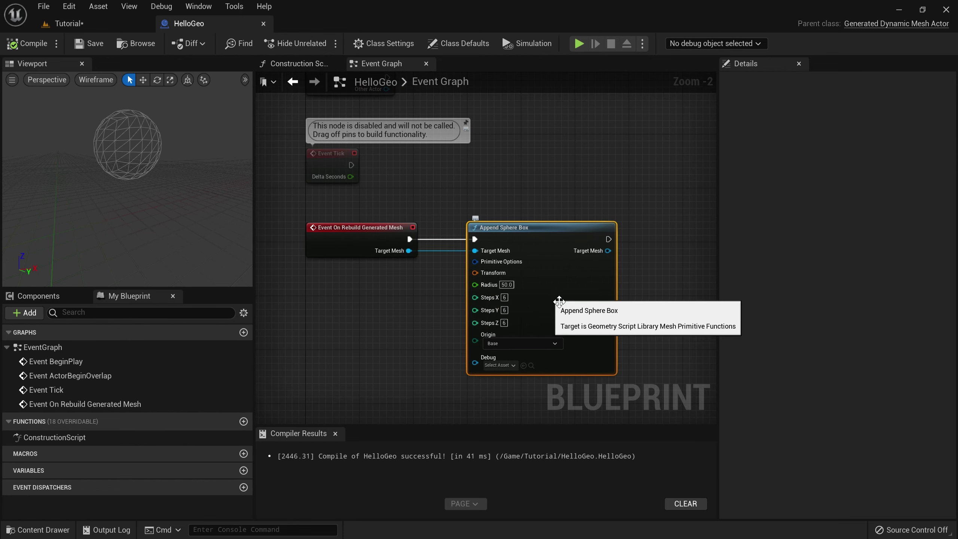
# - Add an Apply Triangle Loop Sub D node fed by Append Sphere Box's Target Mesh output and align it with that node
pyautogui.moveTo(654, 306); pyautogui.dragTo(539, 306, button='right')
pyautogui.moveTo(493, 251); pyautogui.dragTo(546, 249)
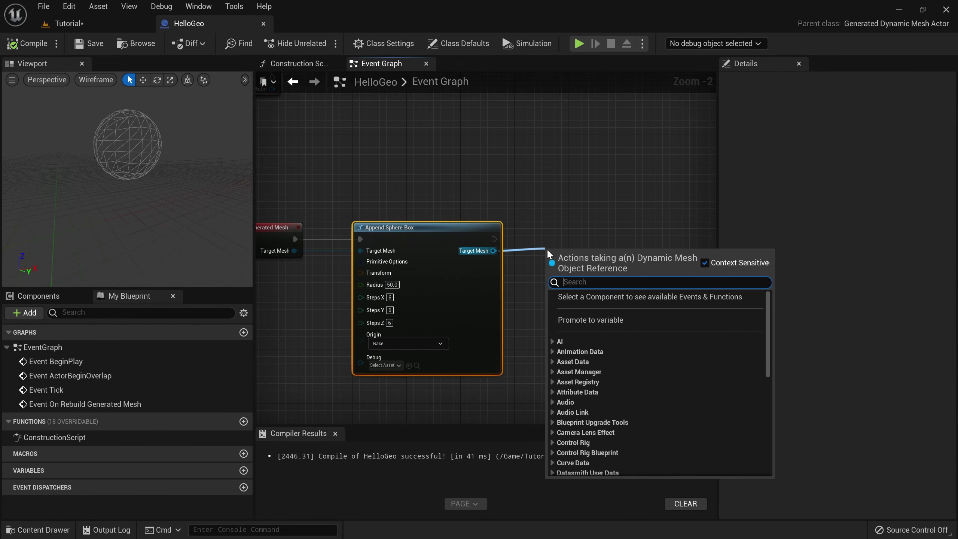
pyautogui.write('Subd')
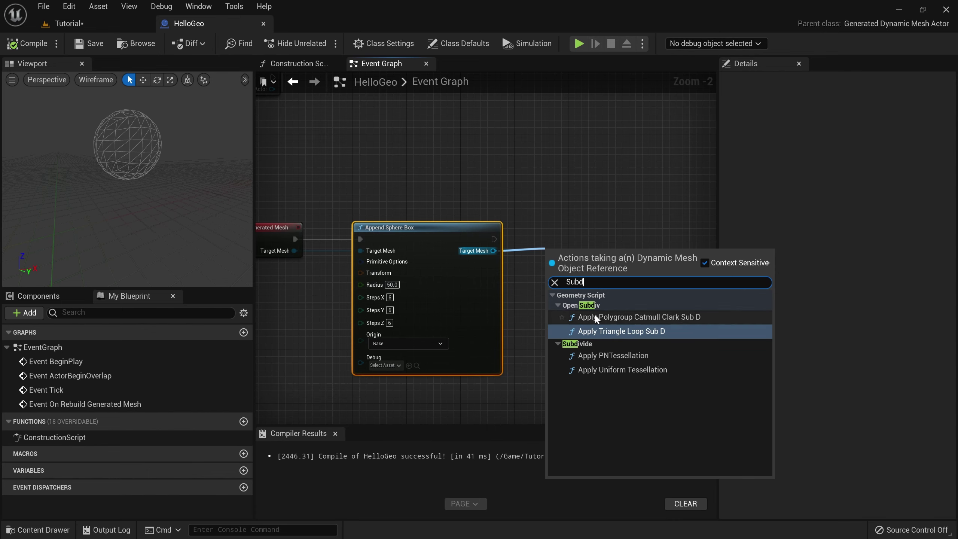
pyautogui.click(616, 332)
pyautogui.moveTo(612, 293); pyautogui.dragTo(612, 266)
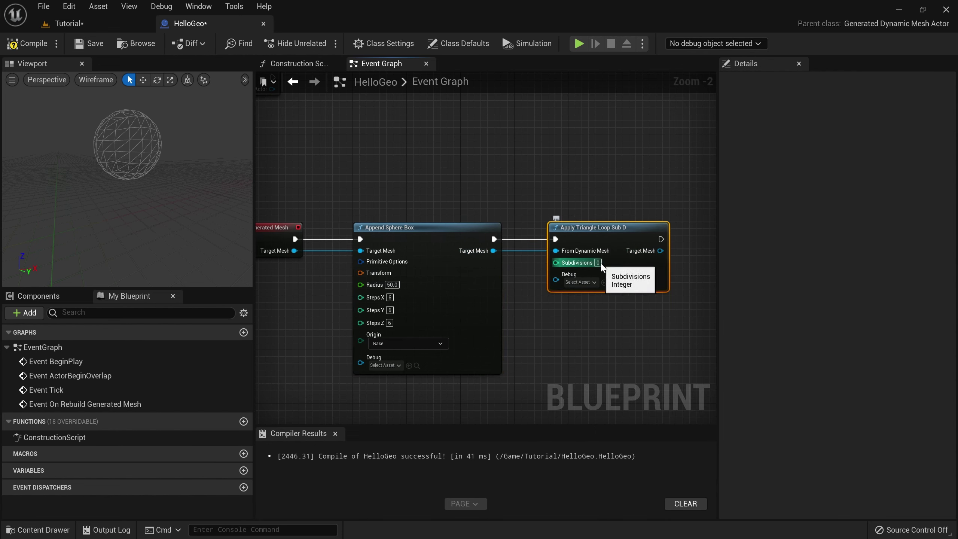
# - Set the Apply Triangle Loop Sub D node's Subdivisions to 3, compile HelloGeo and inspect the wireframe sphere
pyautogui.write('3')
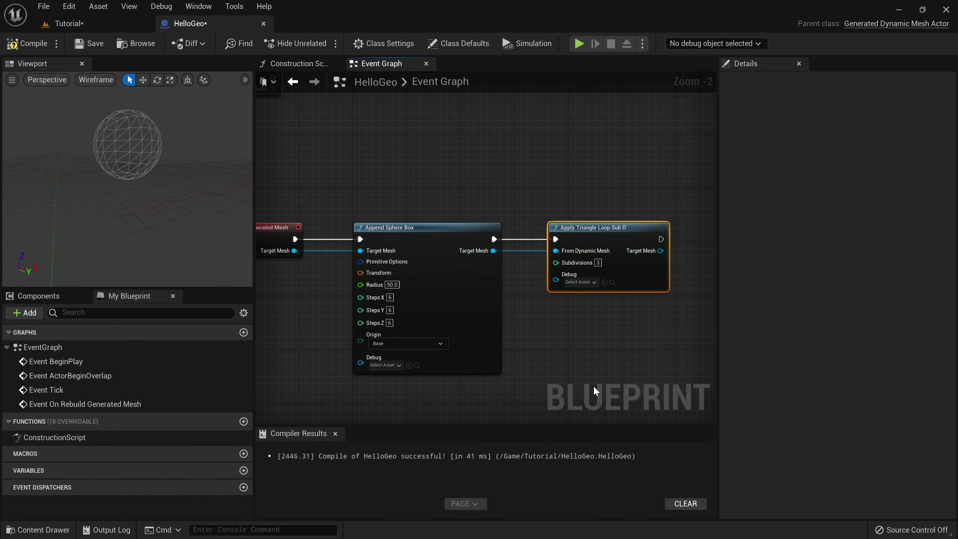
pyautogui.click(592, 385)
pyautogui.click(20, 42)
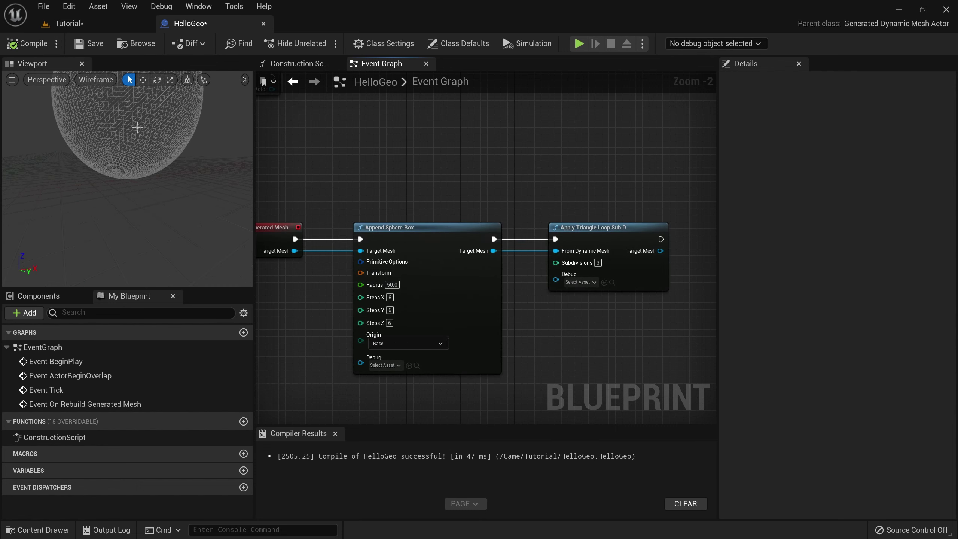
pyautogui.moveTo(137, 132); pyautogui.dragTo(140, 124)
pyautogui.scroll(3, 115, 119)
pyautogui.scroll(-6, 115, 119)
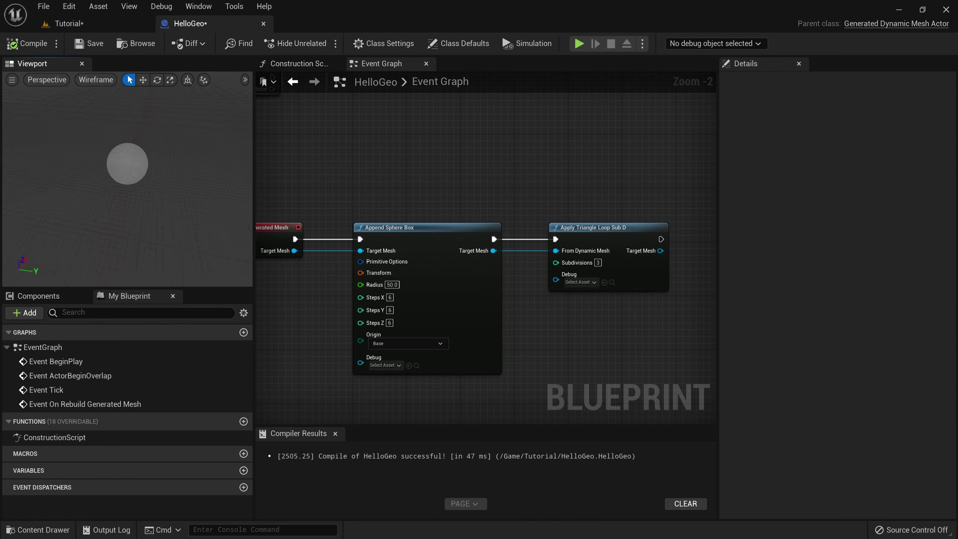
pyautogui.scroll(2, 127, 163)
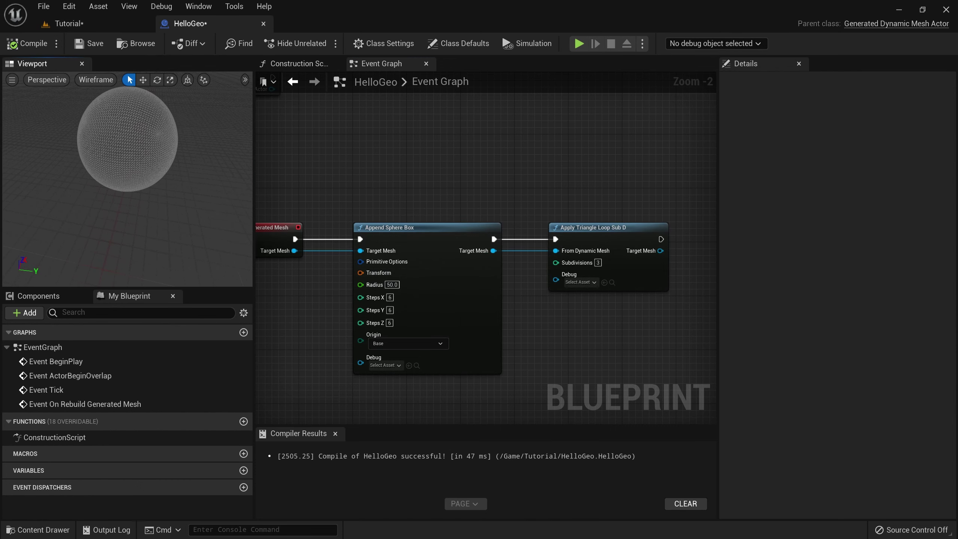
# - Add an Apply Displace from Texture Map node fed by Apply Triangle Loop Sub D's Target Mesh output and align it with that node
pyautogui.scroll(-1, 127, 162)
pyautogui.scroll(-1, 490, 242)
pyautogui.moveTo(556, 260); pyautogui.dragTo(622, 268)
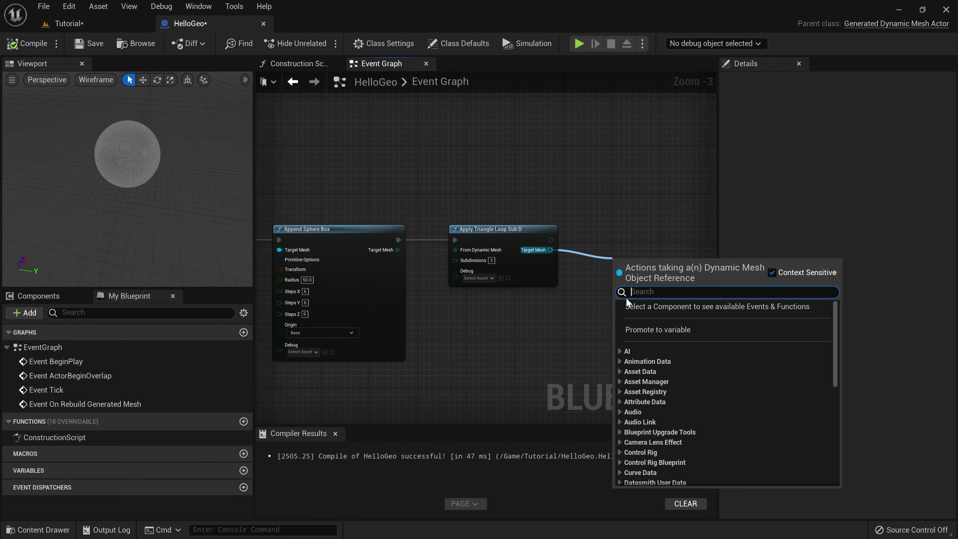
pyautogui.write('Displac')
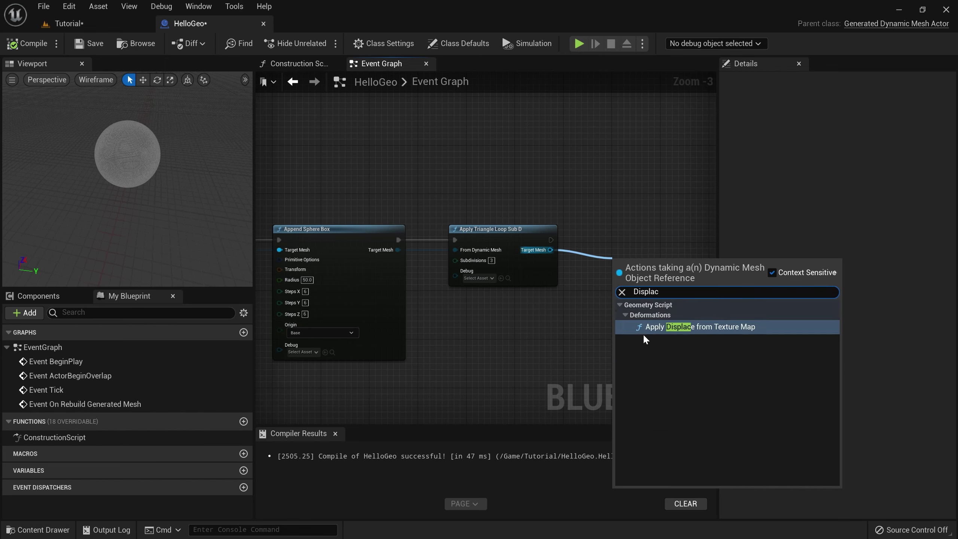
pyautogui.click(729, 327)
pyautogui.moveTo(652, 256); pyautogui.dragTo(657, 231)
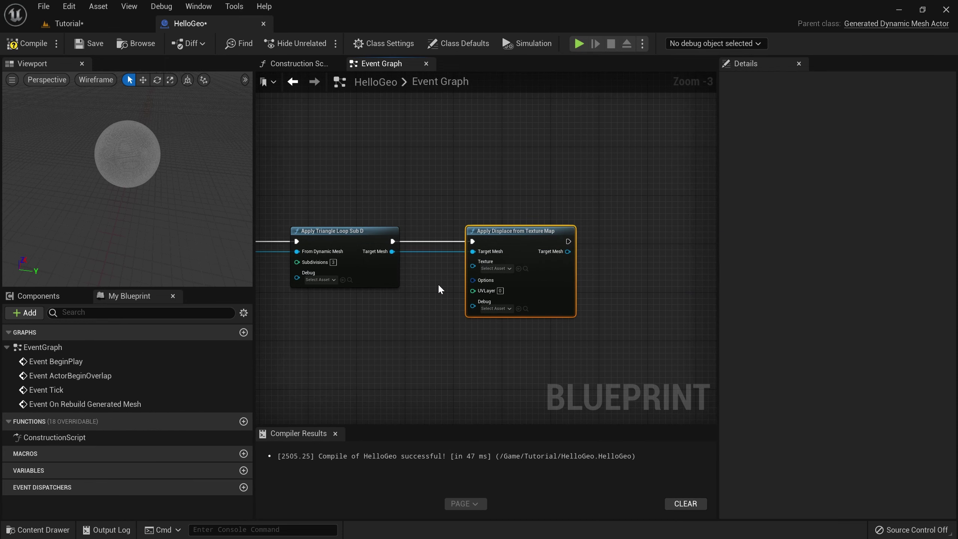
# - Promote the Apply Displace from Texture Map node's Texture input to a variable named DisplacementTexture
pyautogui.scroll(2, 560, 289)
pyautogui.moveTo(542, 268); pyautogui.dragTo(474, 289)
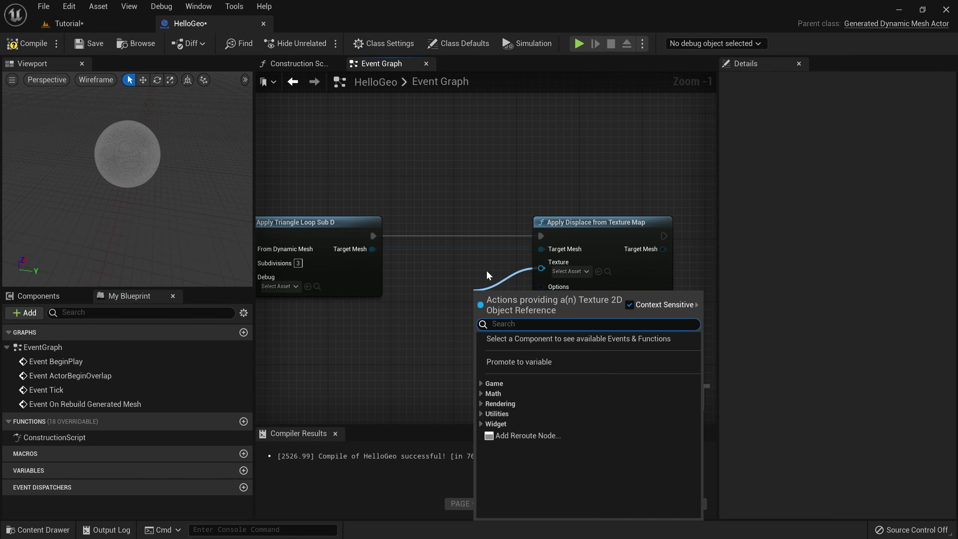
pyautogui.click(509, 362)
pyautogui.write('D')
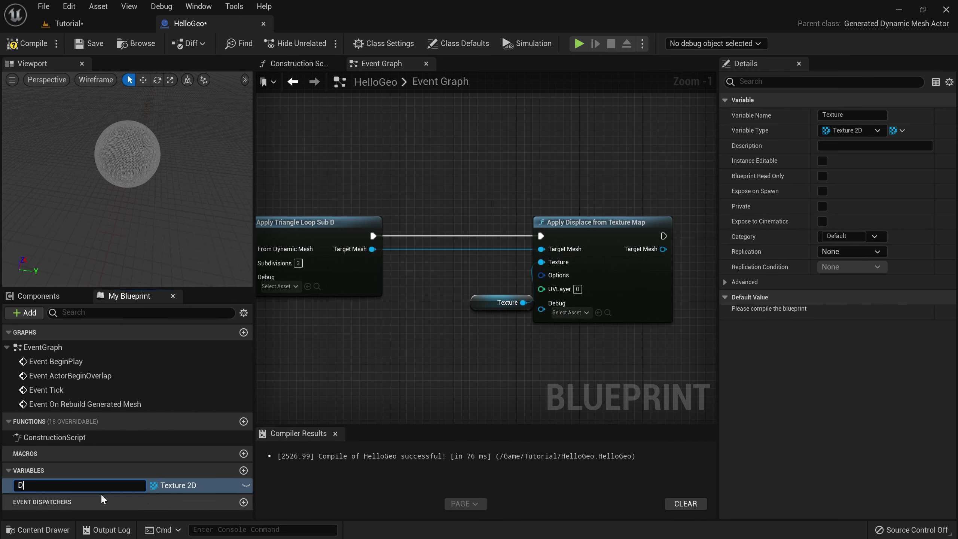
pyautogui.write('isplacementTexture')
pyautogui.press('Return')
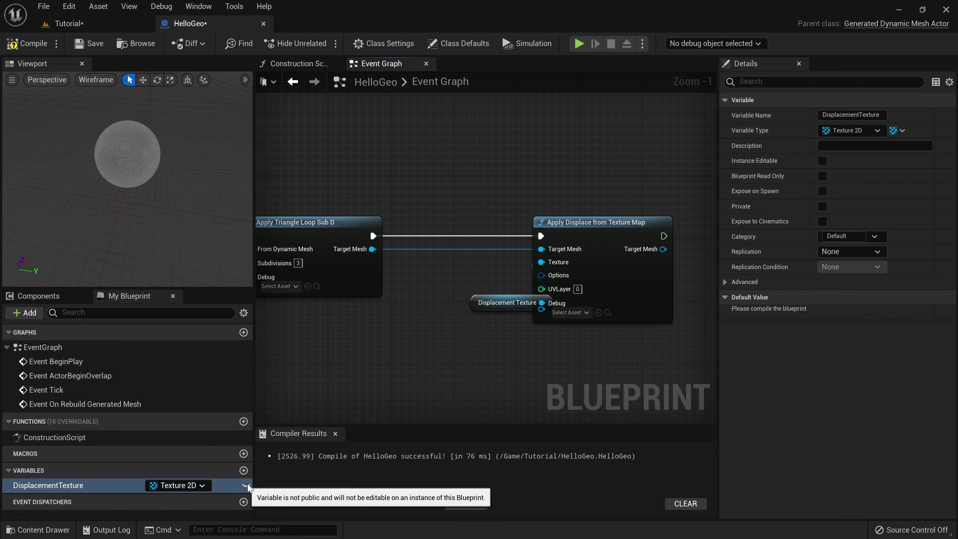
# - Make the DisplacementTexture variable instance editable, compile, and move its getter node clear of the displace node
pyautogui.click(246, 485)
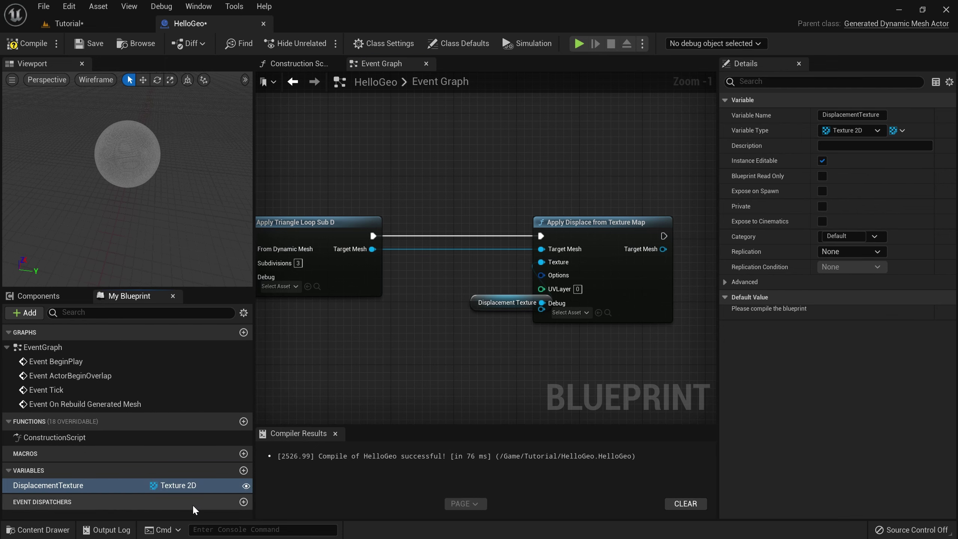
pyautogui.click(26, 43)
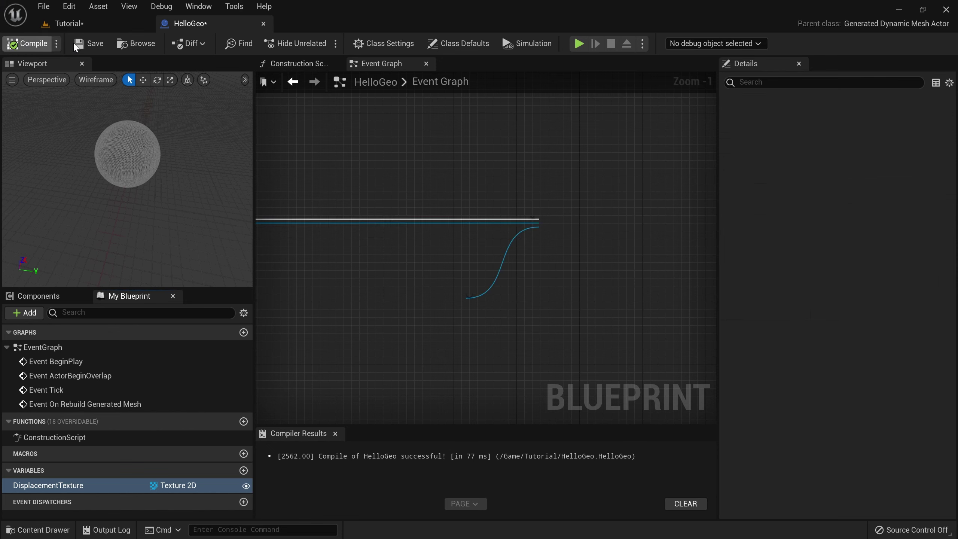
pyautogui.moveTo(507, 303); pyautogui.dragTo(459, 279)
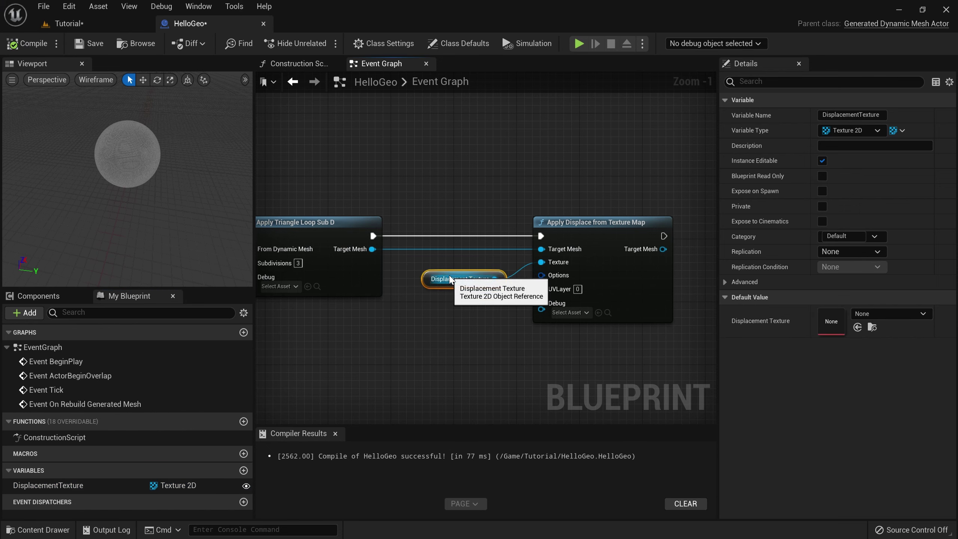
# - Split the displace node's Options struct pin and promote Options Magnitude to an instance-editable variable named DisplacementMagnitude
pyautogui.rightClick(560, 276)
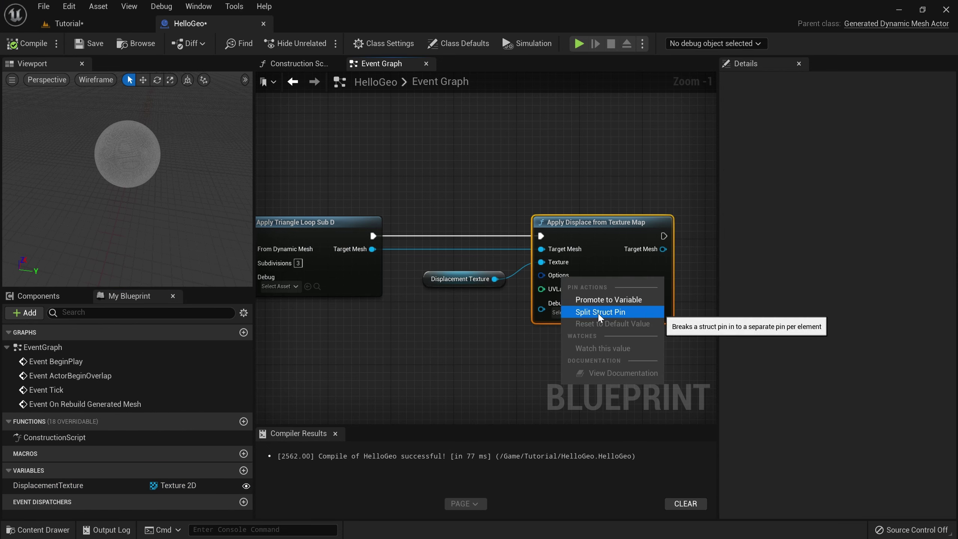
pyautogui.click(600, 312)
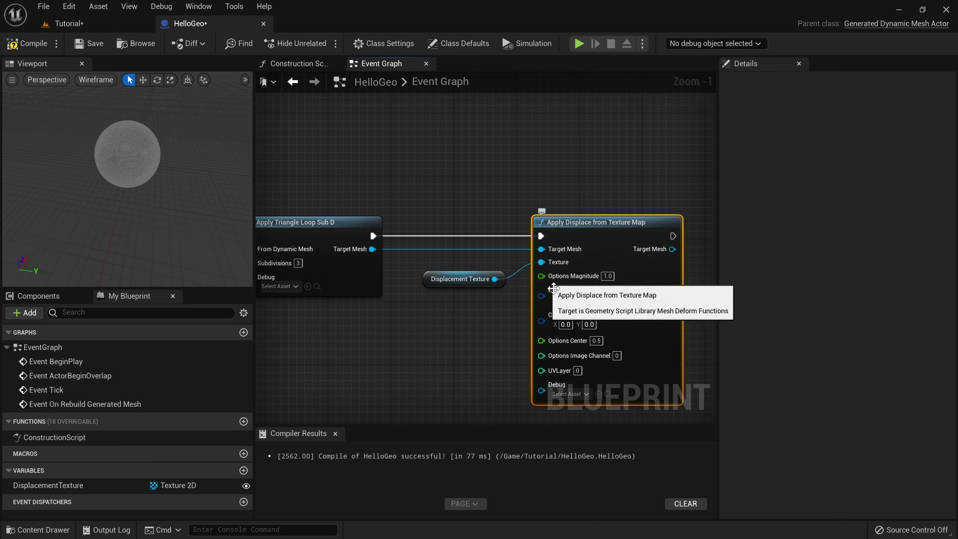
pyautogui.moveTo(542, 275); pyautogui.dragTo(487, 320)
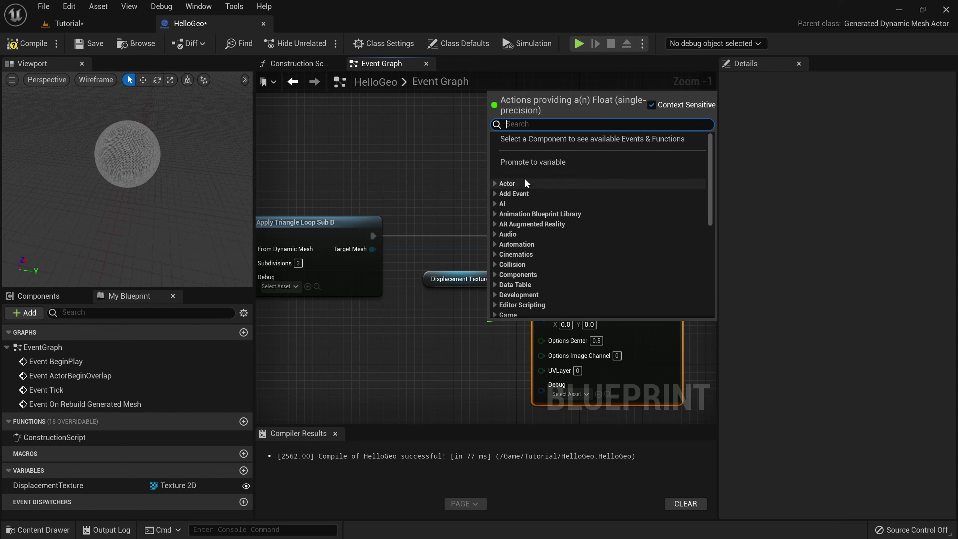
pyautogui.press('Escape')
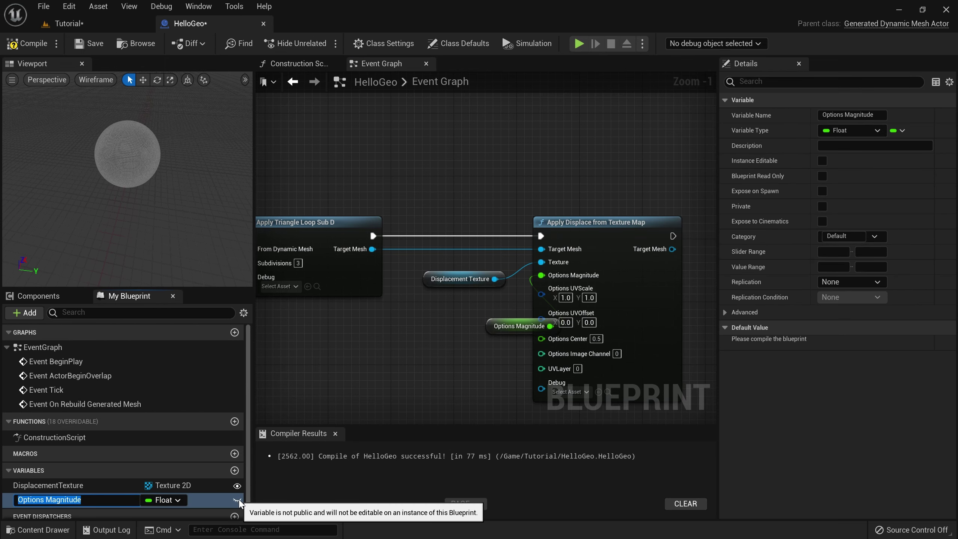
pyautogui.click(31, 503)
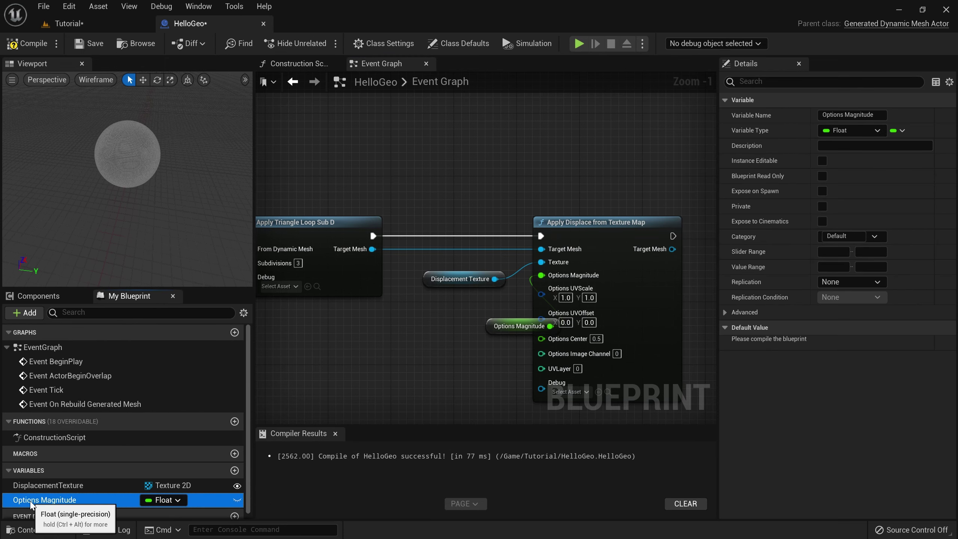
pyautogui.doubleClick(31, 504)
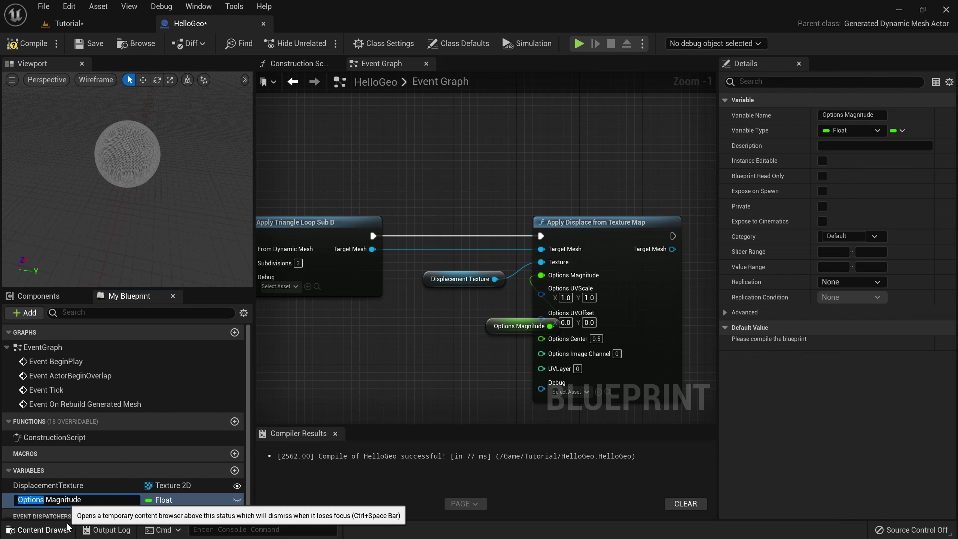
pyautogui.write('Displacement')
pyautogui.press('Delete')
pyautogui.press('Return')
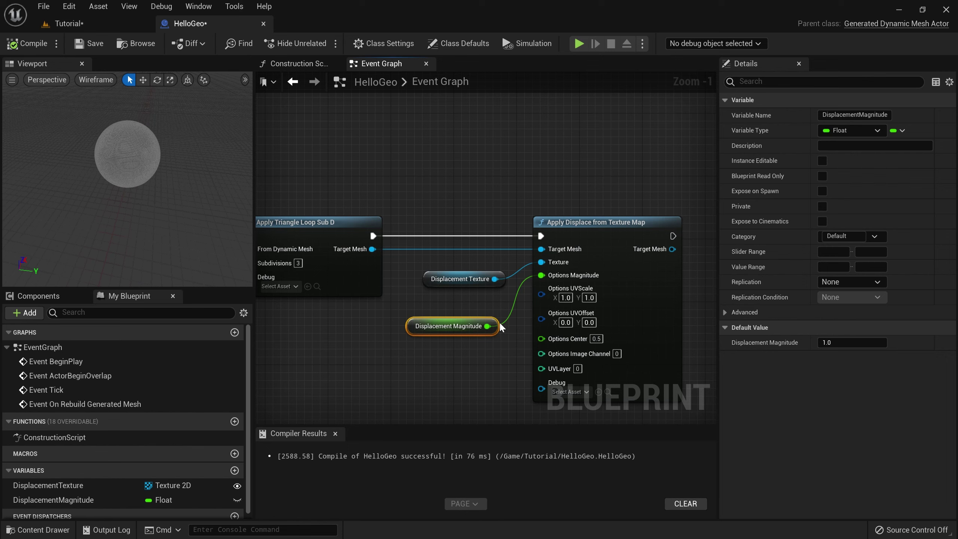
# - In the Tutorial level, assign the T_PebbleGround_uk1medslw_2K_ORDp texture as the HelloGeo actor's Displacement Texture
pyautogui.click(68, 23)
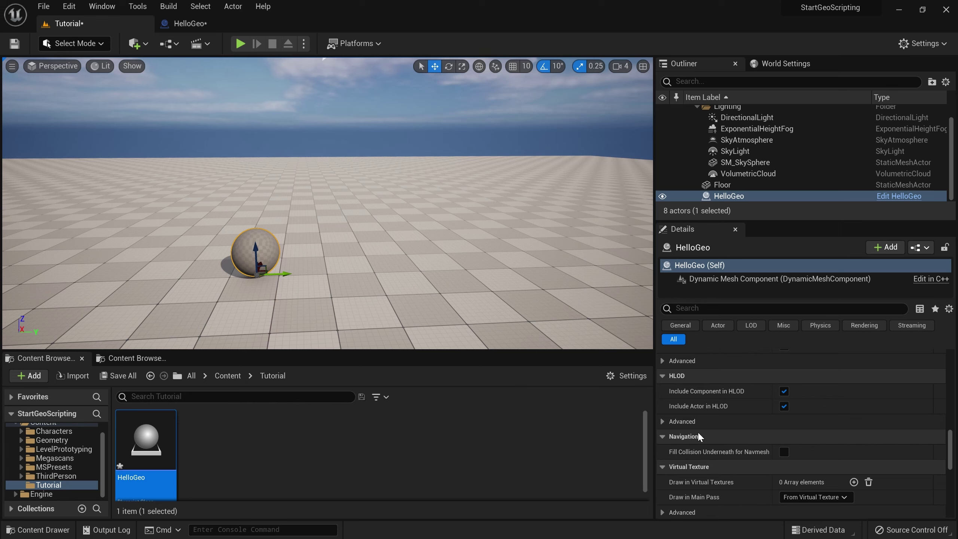
pyautogui.scroll(10, 768, 472)
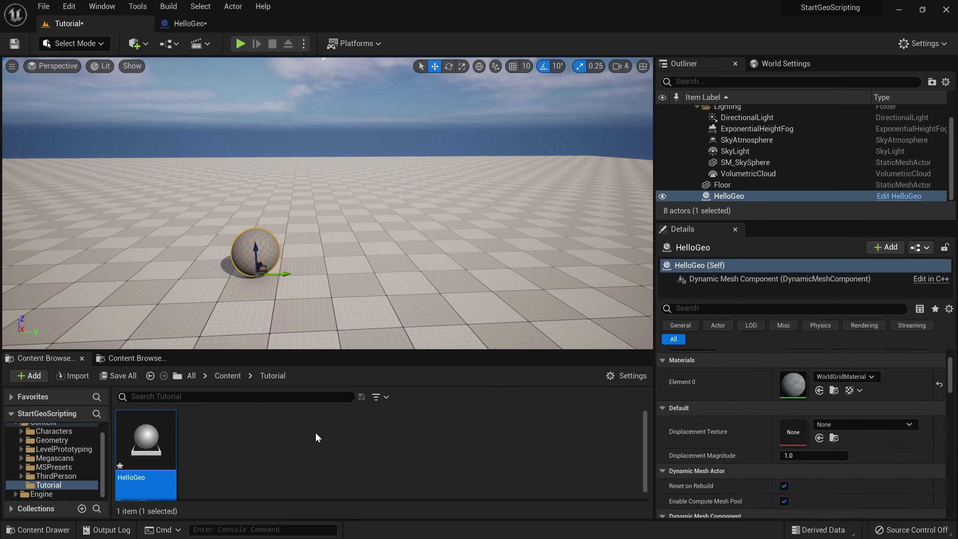
pyautogui.click(132, 358)
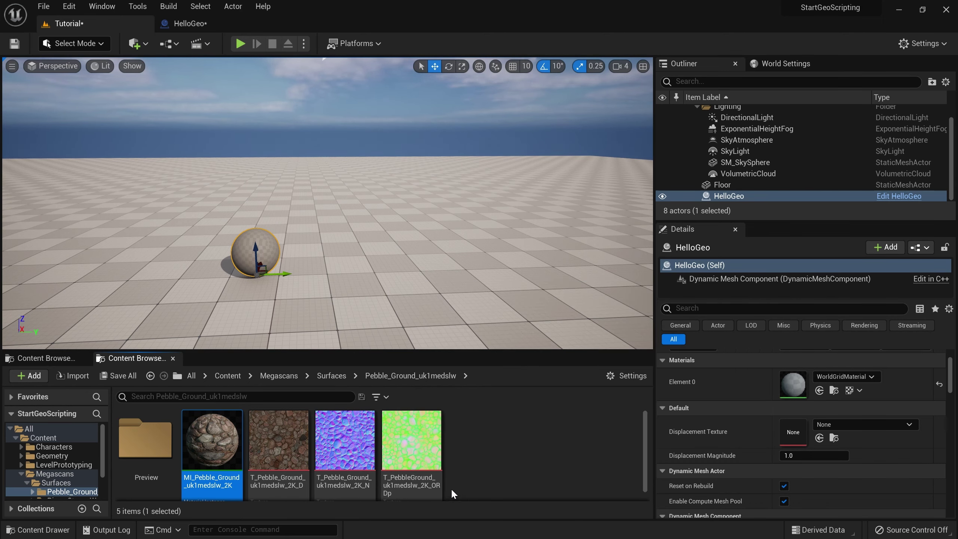
pyautogui.moveTo(451, 488)
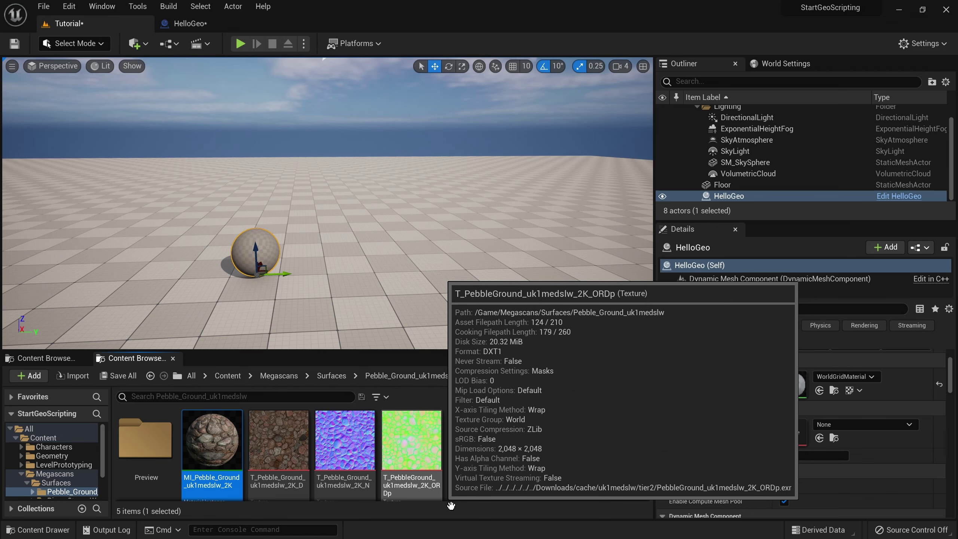
pyautogui.moveTo(437, 477); pyautogui.dragTo(797, 435)
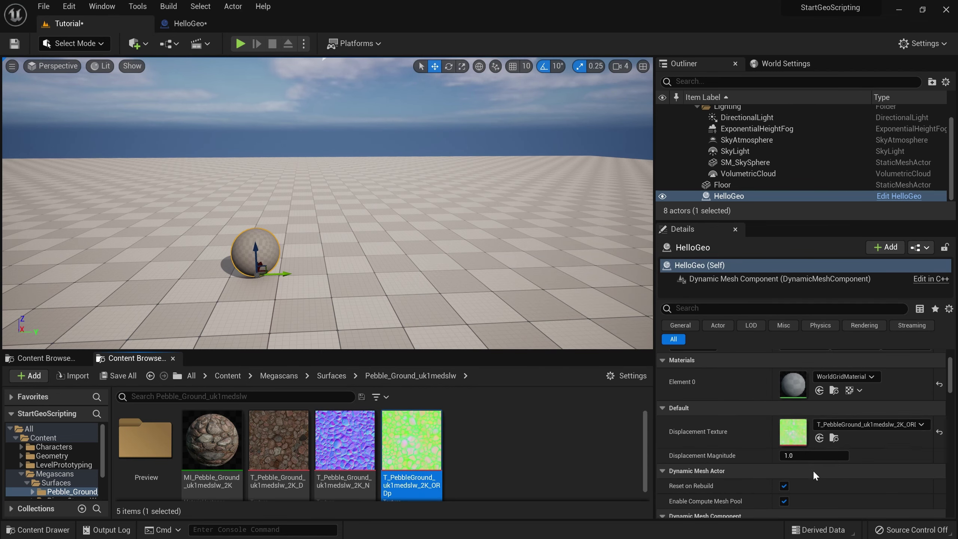
# - Change the HelloGeo actor's Displacement Magnitude and inspect the sphere's surface up close in the level
pyautogui.click(811, 456)
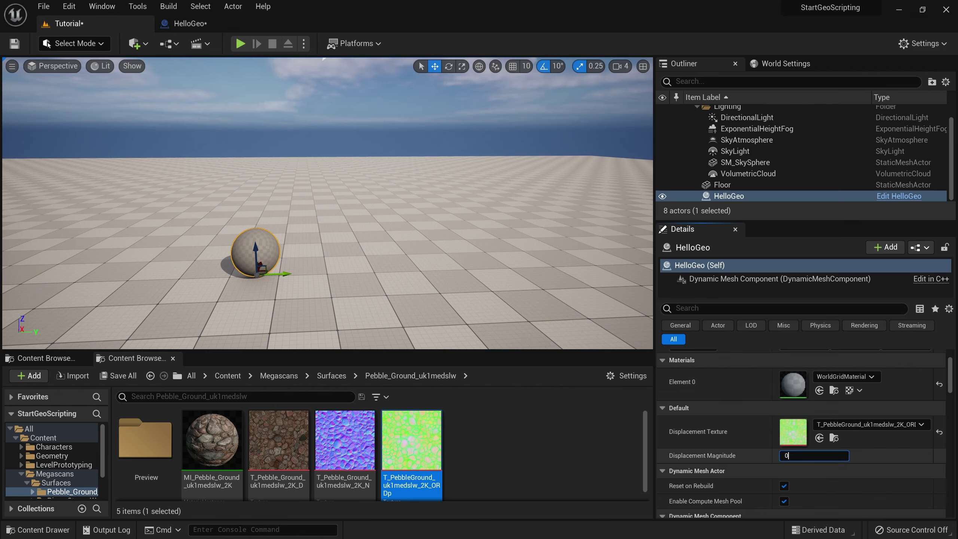
pyautogui.click(417, 292)
pyautogui.scroll(4, 225, 277)
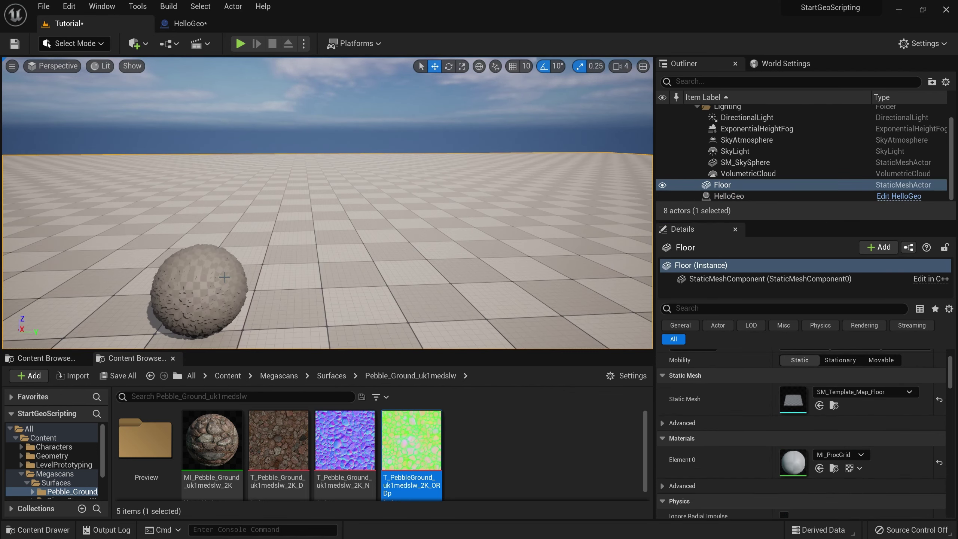
pyautogui.moveTo(225, 277)
pyautogui.mouseDown(button='right')
pyautogui.moveTo(202, 291)
pyautogui.moveTo(208, 266)
pyautogui.moveTo(235, 303)
pyautogui.moveTo(249, 279)
pyautogui.moveTo(227, 278)
pyautogui.moveTo(241, 277)
pyautogui.mouseUp(button='right')
pyautogui.scroll(3, 224, 280)
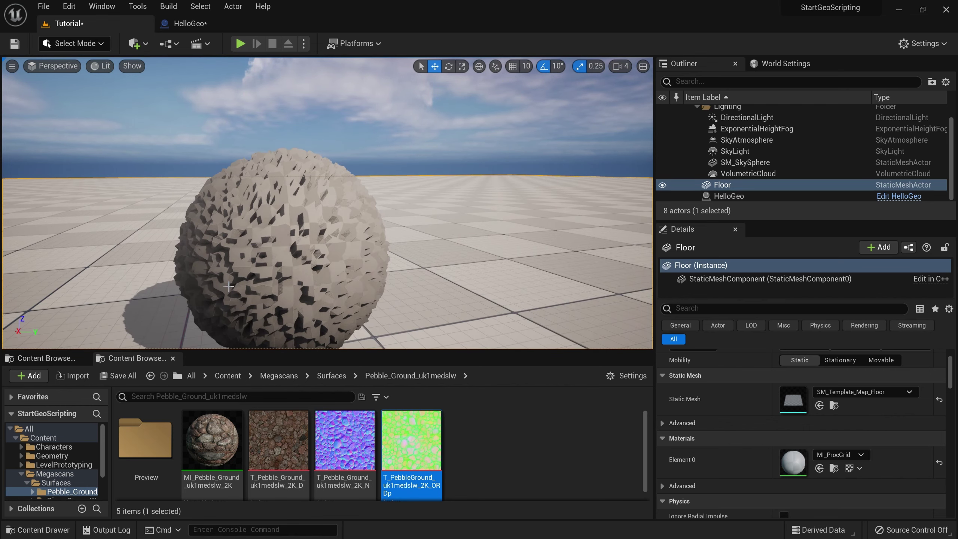
# - Add a Recompute Normals node fed by the displace node's Target Mesh output in HelloGeo, align it, and save the compiled Blueprint
pyautogui.click(191, 24)
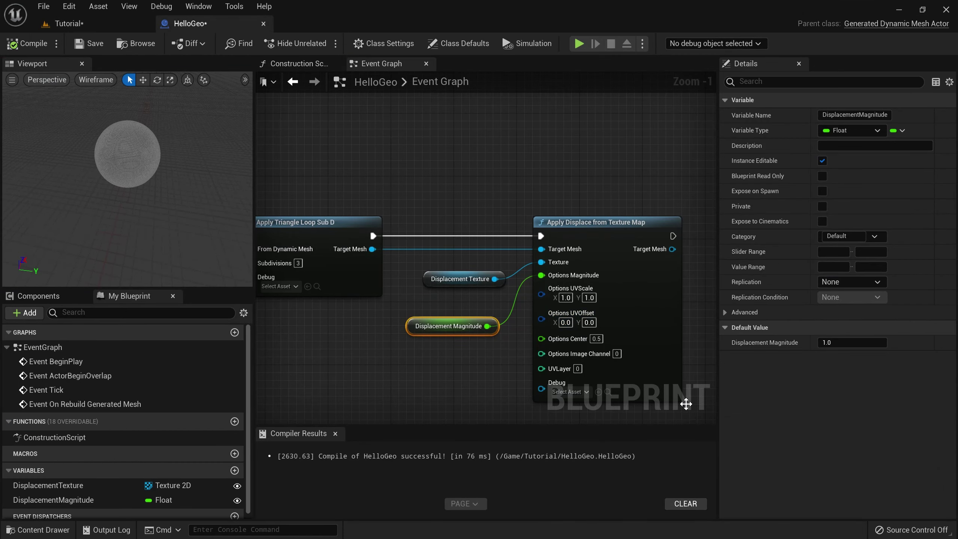
pyautogui.moveTo(701, 296); pyautogui.dragTo(529, 305, button='right')
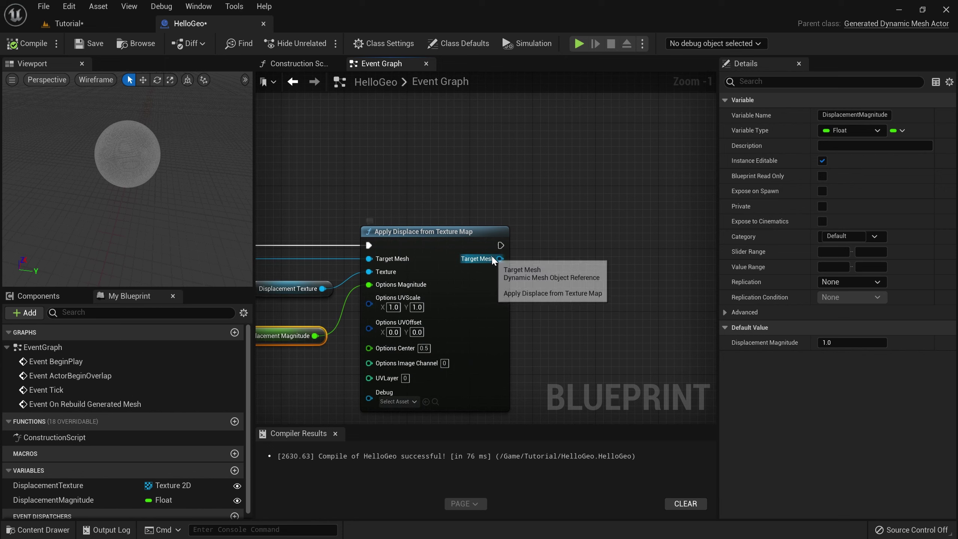
pyautogui.moveTo(499, 259); pyautogui.dragTo(552, 262)
pyautogui.write('Norma')
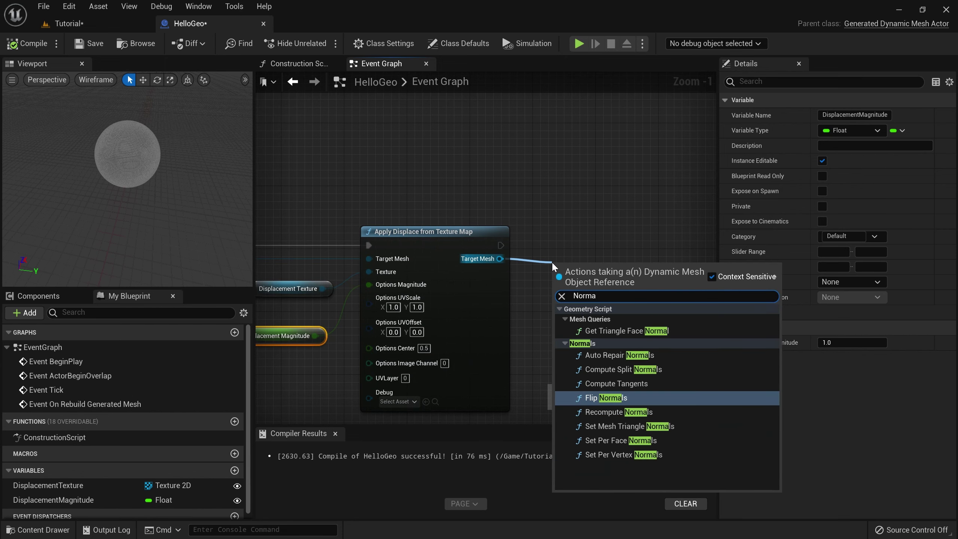
pyautogui.click(608, 412)
pyautogui.moveTo(607, 278); pyautogui.dragTo(615, 240)
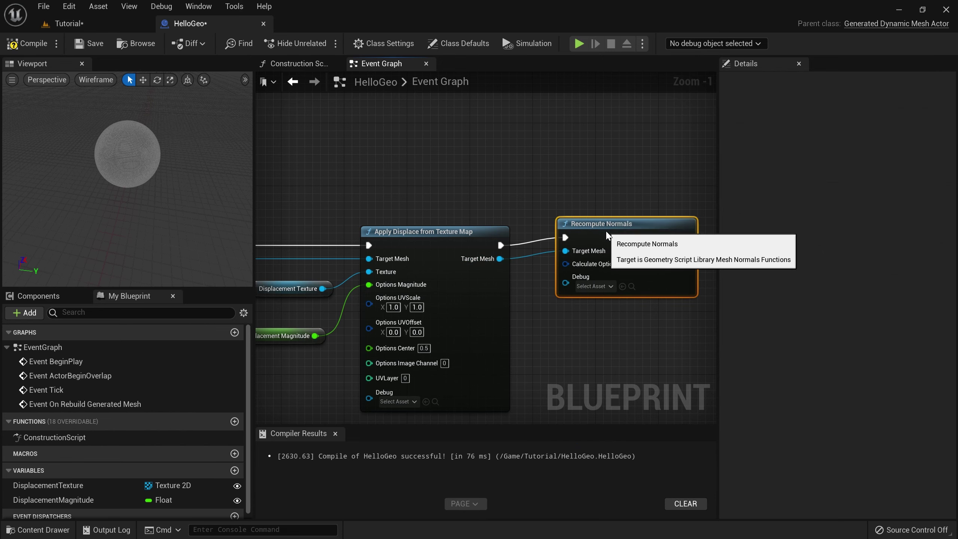
pyautogui.click(89, 44)
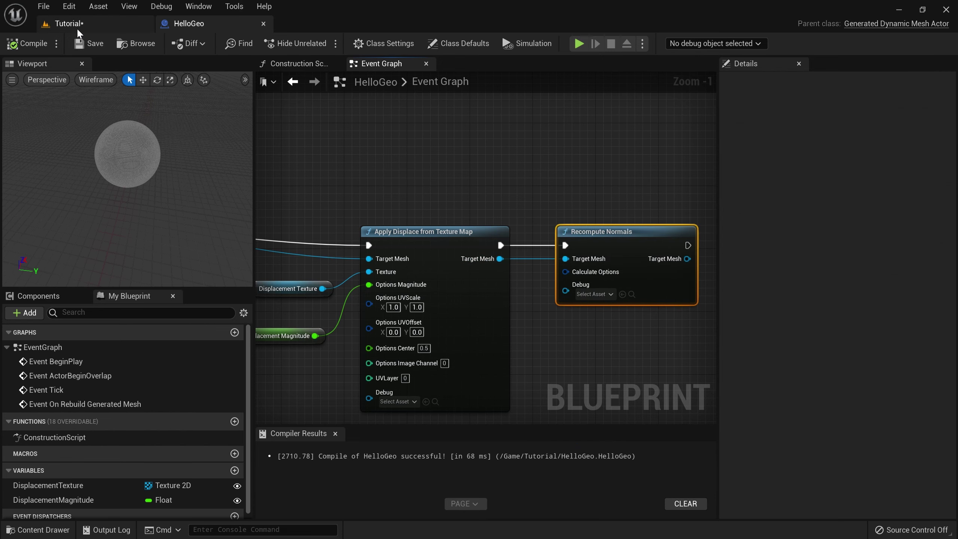
# - Return to the Tutorial level and examine the displaced sphere's shading up close
pyautogui.click(76, 27)
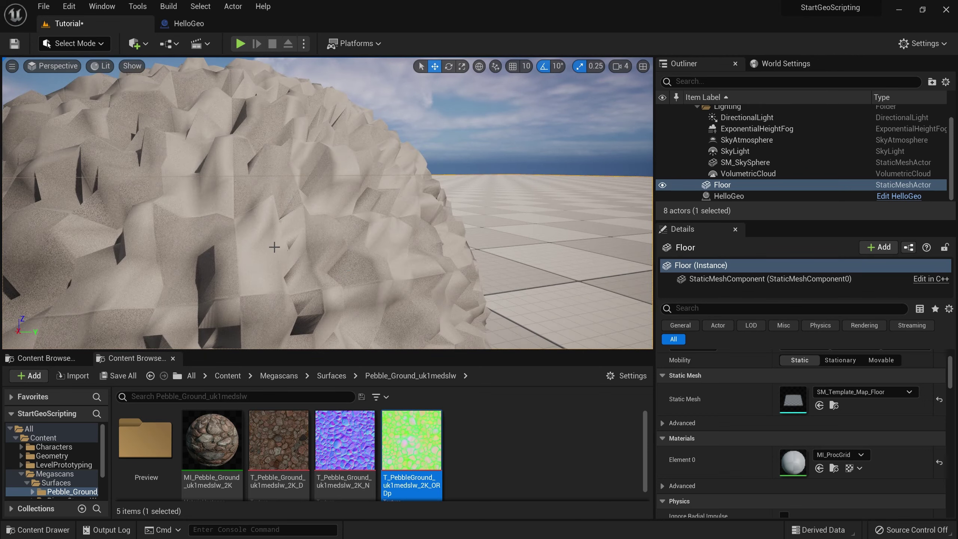
pyautogui.scroll(3, 296, 259)
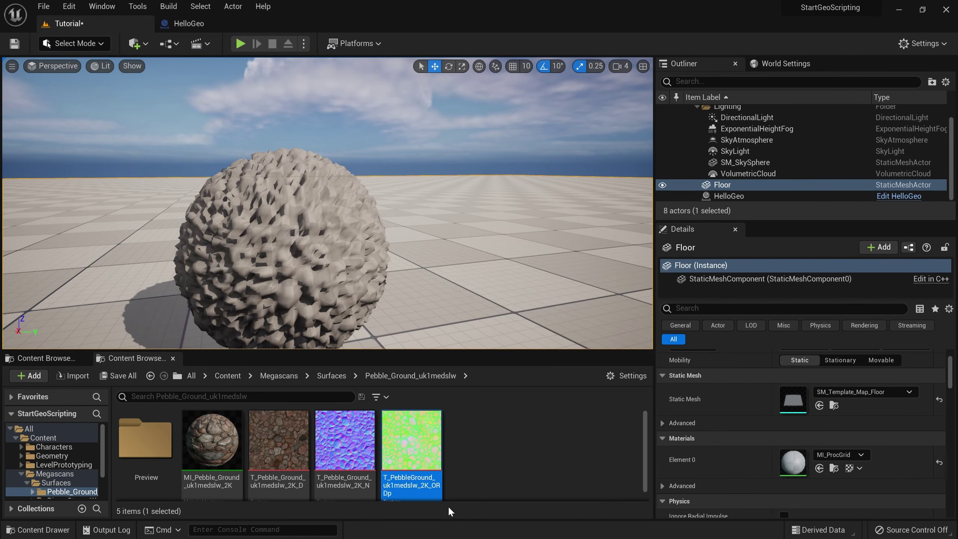
pyautogui.moveTo(418, 477)
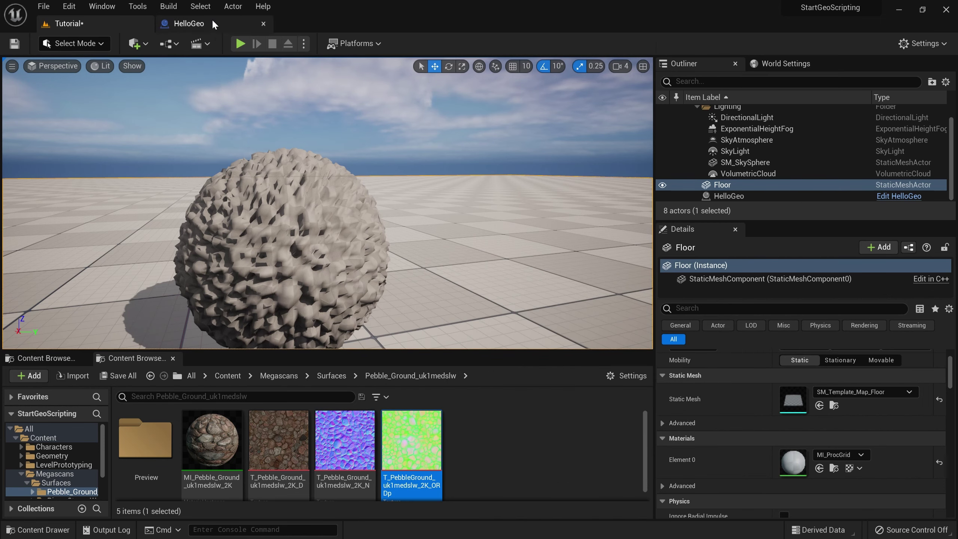
# - Set Options Image Channel to 2 on HelloGeo's displace node and check the sphere in the Tutorial level
pyautogui.click(188, 24)
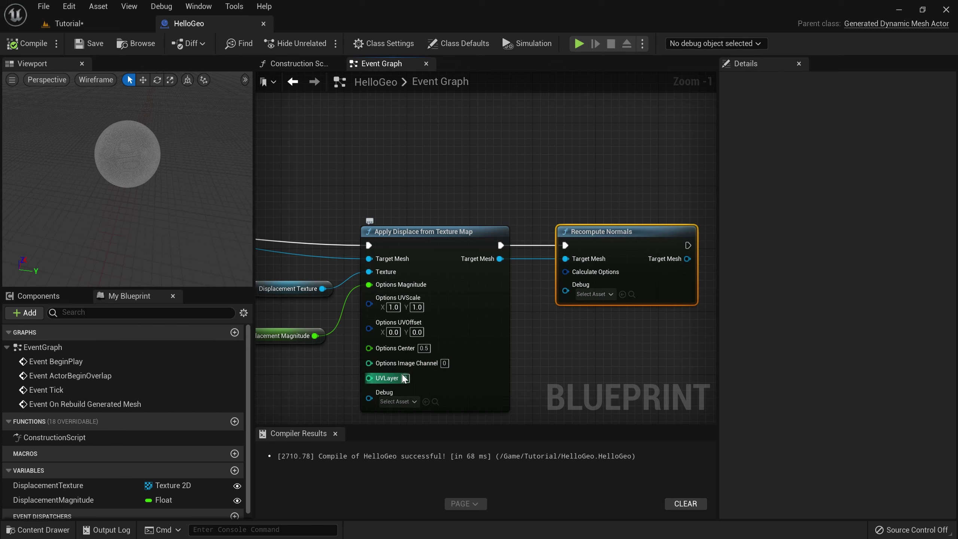
pyautogui.click(444, 363)
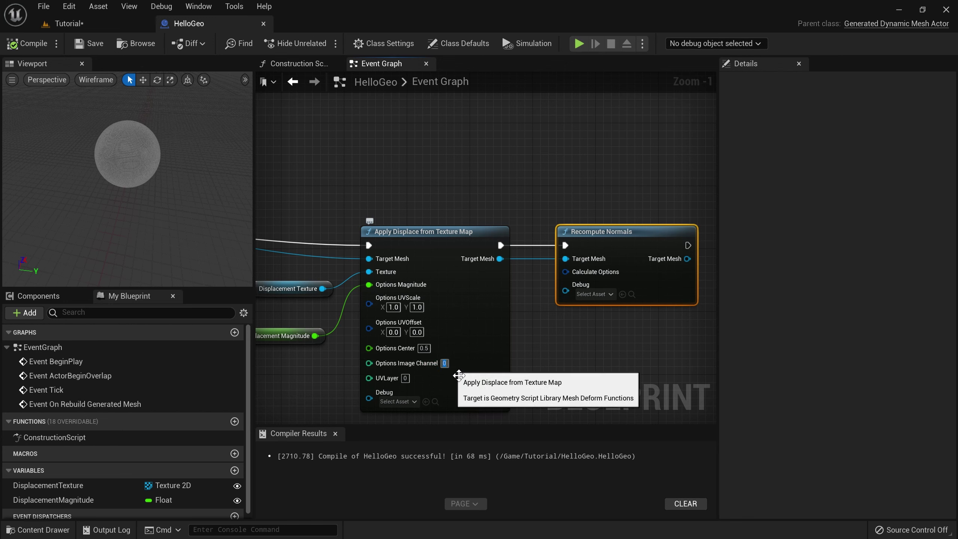
pyautogui.write('2')
pyautogui.click(546, 368)
pyautogui.click(69, 24)
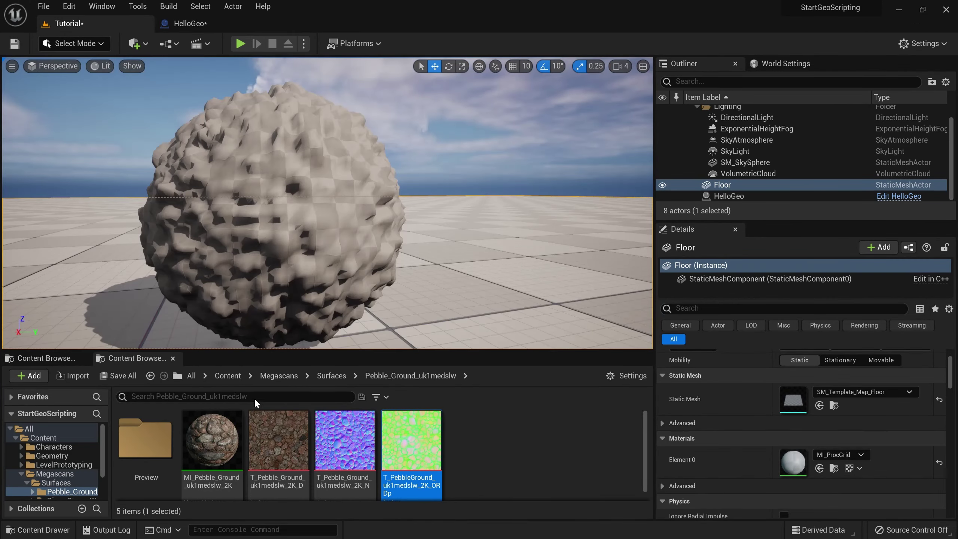
# - Apply the MI_Pebble_Ground_uk1medslw_2K material to the displaced sphere in the Tutorial level and examine it from further away
pyautogui.moveTo(212, 439); pyautogui.dragTo(268, 248)
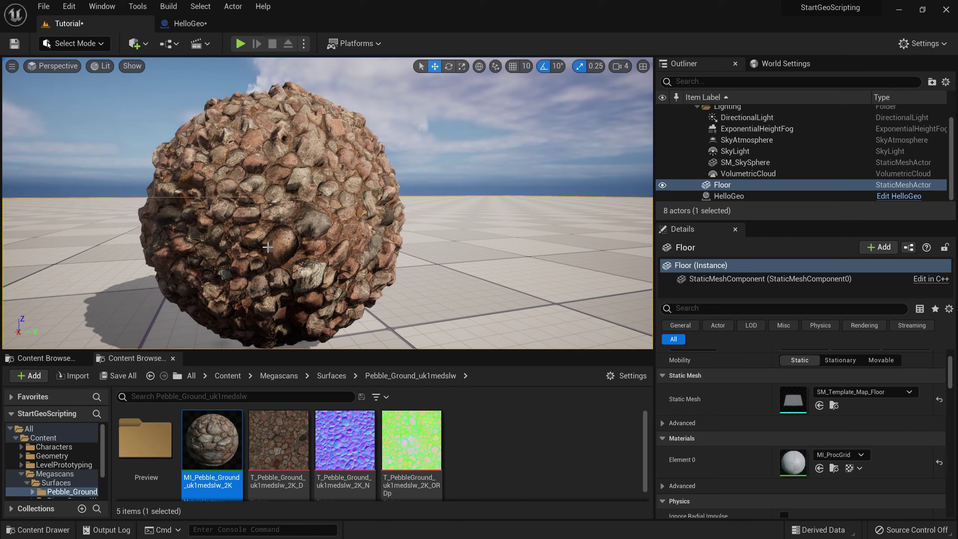
pyautogui.scroll(-1, 265, 418)
pyautogui.scroll(-5, 271, 300)
pyautogui.keyDown('alt'); pyautogui.moveTo(271, 298); pyautogui.dragTo(200, 153); pyautogui.keyUp('alt')
# - Set Subdivisions to 4 on HelloGeo's Apply Triangle Loop Sub D node, recompile, and check the sphere in the Tutorial level
pyautogui.click(191, 24)
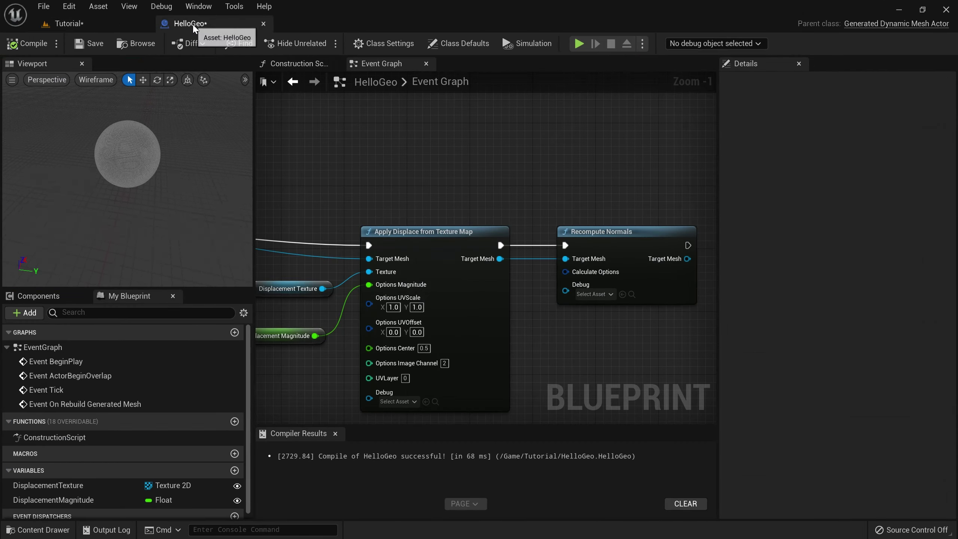
pyautogui.moveTo(445, 363); pyautogui.dragTo(481, 306, button='right')
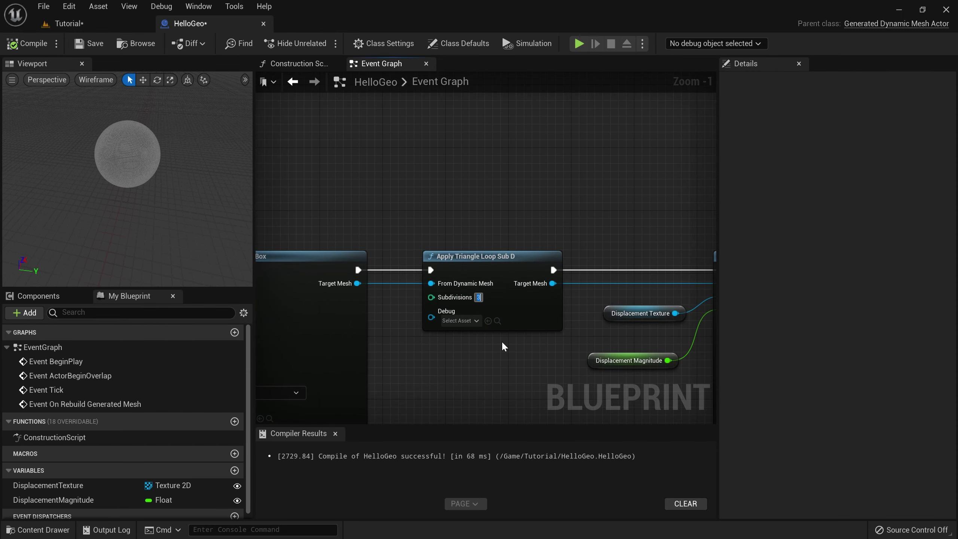
pyautogui.click(68, 23)
pyautogui.moveTo(316, 230); pyautogui.dragTo(314, 210)
pyautogui.moveTo(313, 210)
pyautogui.mouseDown(button='right')
pyautogui.moveTo(307, 219)
pyautogui.moveTo(308, 206)
pyautogui.mouseUp(button='right')
# - Try moving the HelloGeo actor sideways across the floor and back again to see how its mesh rebuilds
pyautogui.click(306, 268)
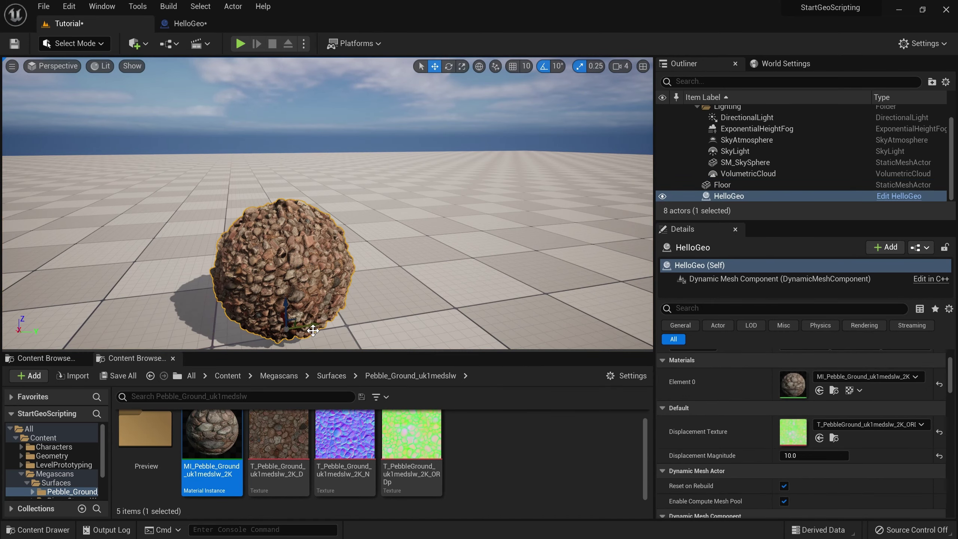
pyautogui.scroll(-2, 317, 335)
pyautogui.moveTo(326, 298); pyautogui.dragTo(437, 277)
pyautogui.moveTo(426, 277); pyautogui.dragTo(314, 280)
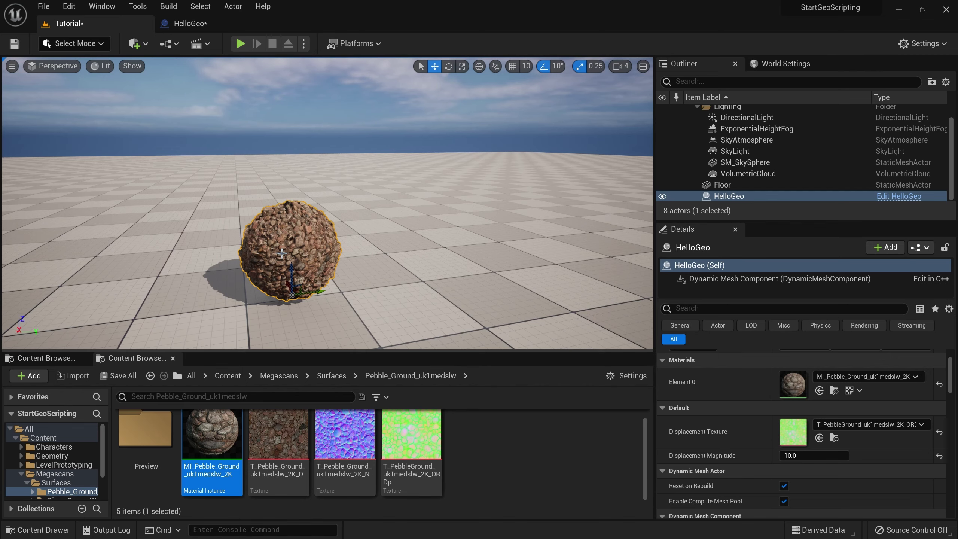
# - Review the chain of mesh nodes from Append Sphere Box to Recompute Normals in HelloGeo's event graph, comparing with the level
pyautogui.click(185, 24)
pyautogui.scroll(-5, 382, 305)
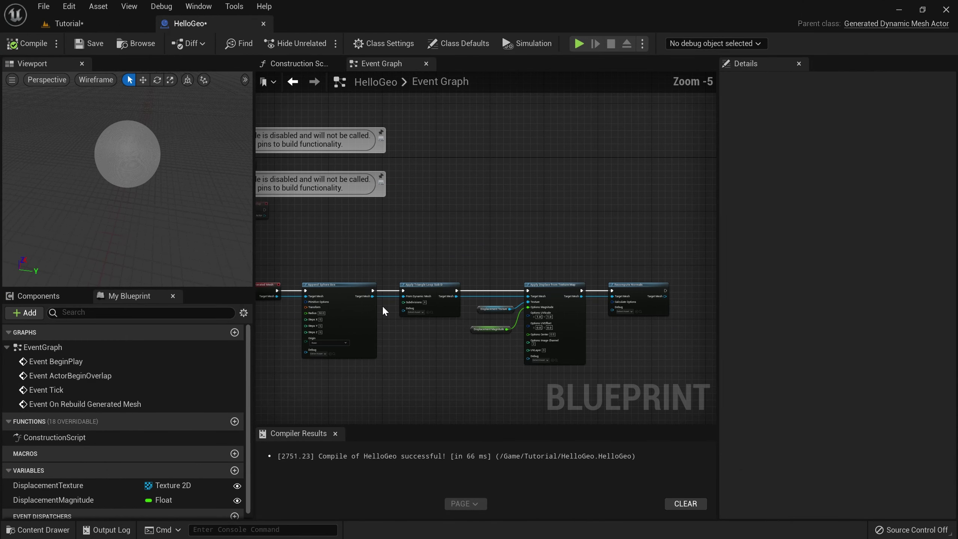
pyautogui.scroll(5, 339, 321)
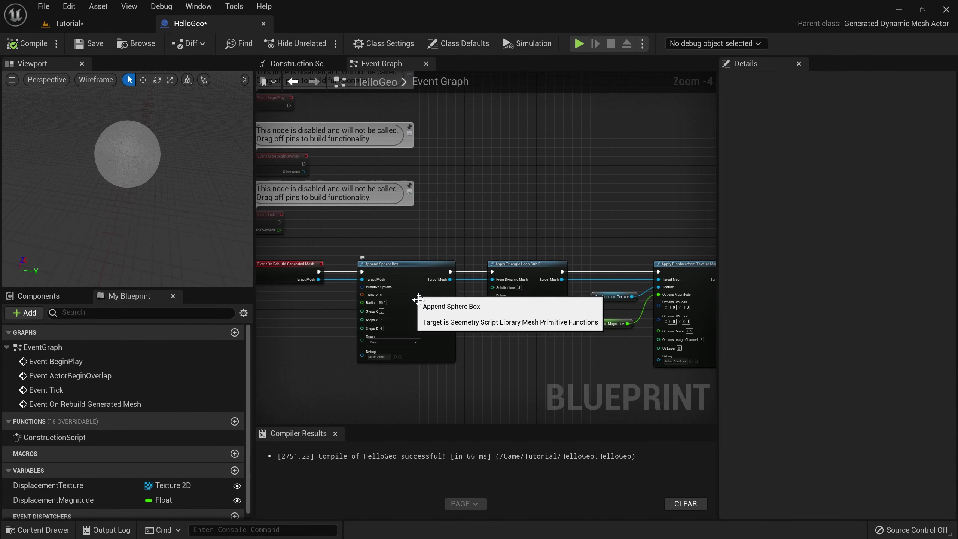
pyautogui.scroll(-3, 476, 309)
pyautogui.scroll(3, 588, 306)
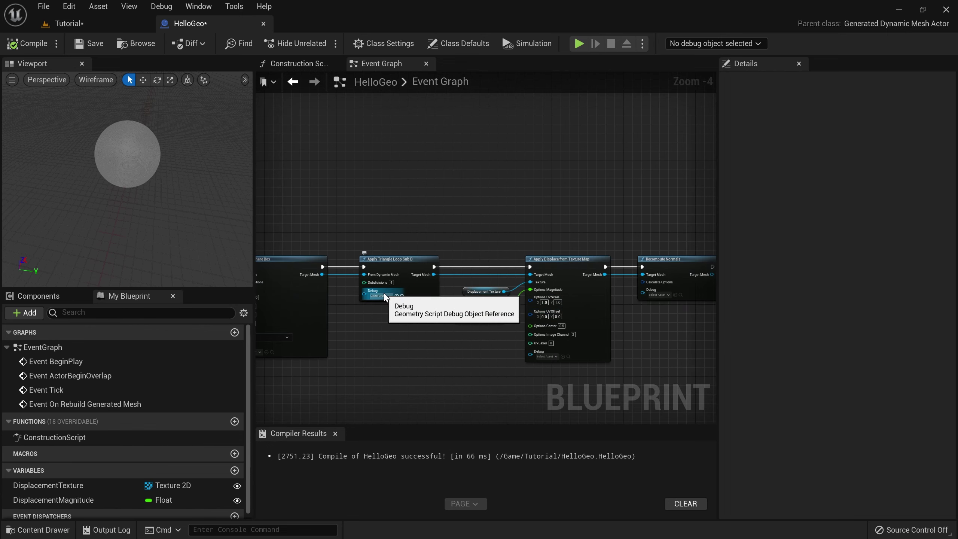
pyautogui.click(124, 23)
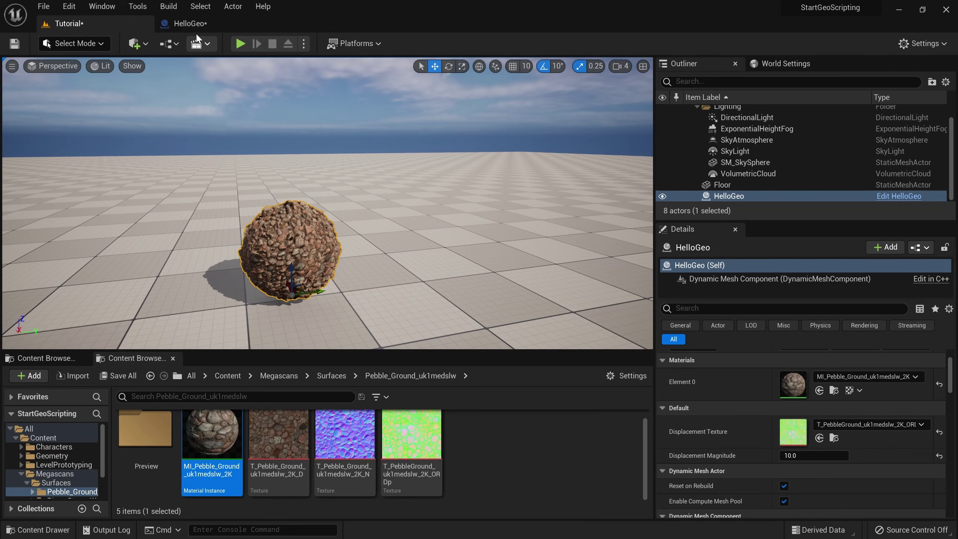
# - Collapse all nodes after Event On Rebuild Generated Mesh in HelloGeo into a function named ApplyDispalcement
pyautogui.click(189, 23)
pyautogui.scroll(-3, 502, 306)
pyautogui.scroll(2, 502, 306)
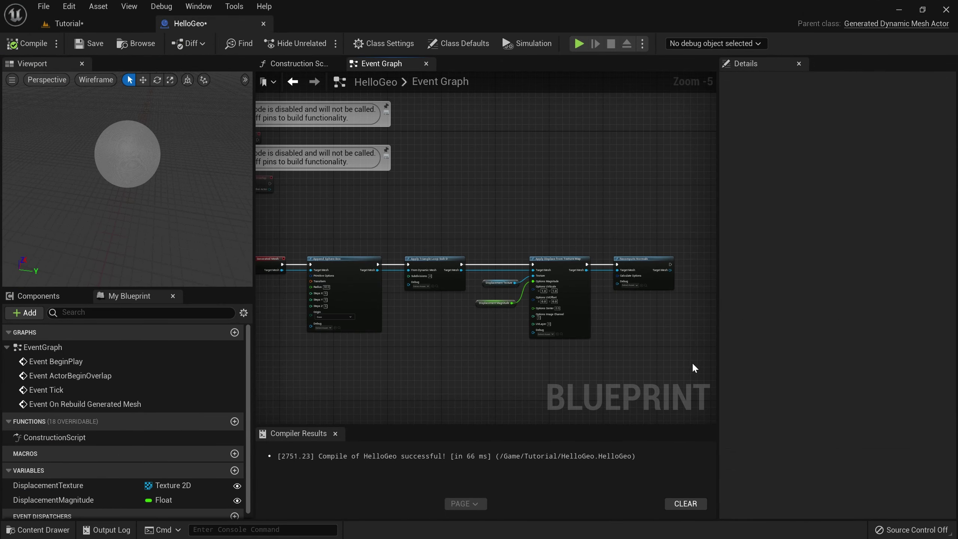
pyautogui.moveTo(694, 368); pyautogui.dragTo(304, 241)
pyautogui.rightClick(338, 260)
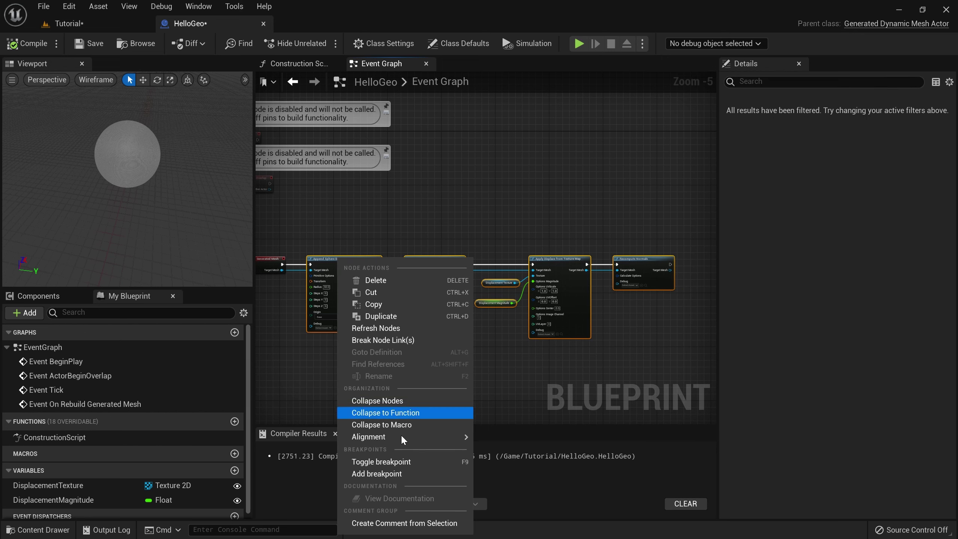
pyautogui.click(384, 413)
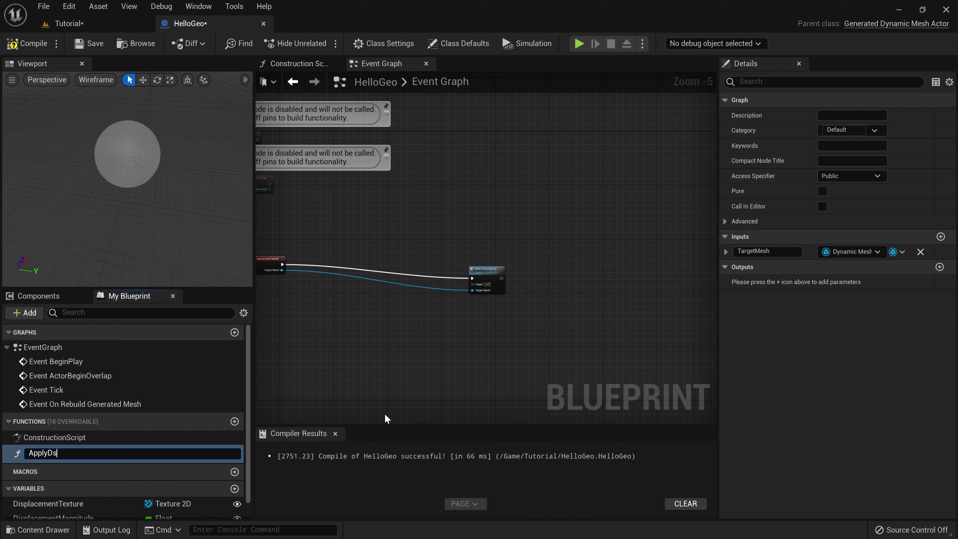
pyautogui.write('ApplyDispalcement')
pyautogui.press('Return')
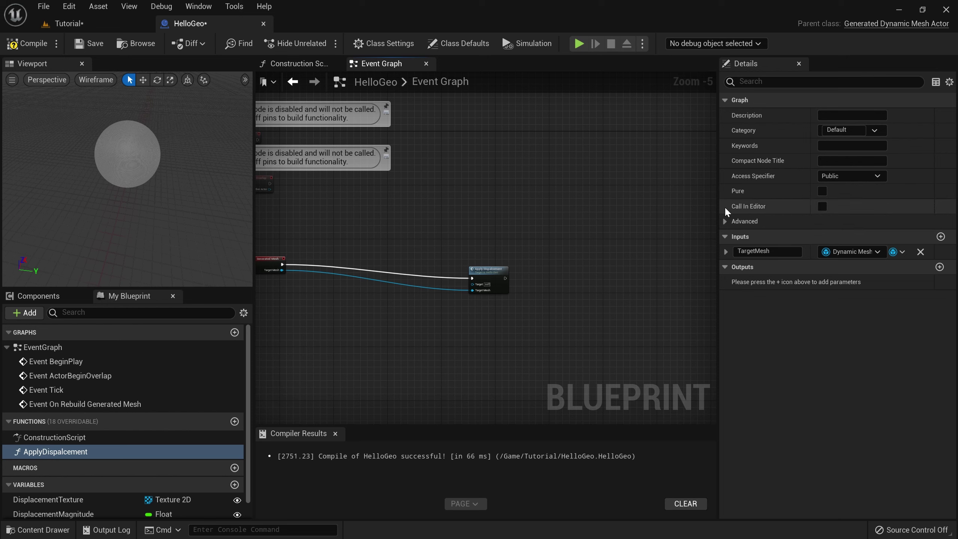
# - Enable Call In Editor for the ApplyDispalcement function, compile and save HelloGeo, and return to the Tutorial level
pyautogui.click(822, 207)
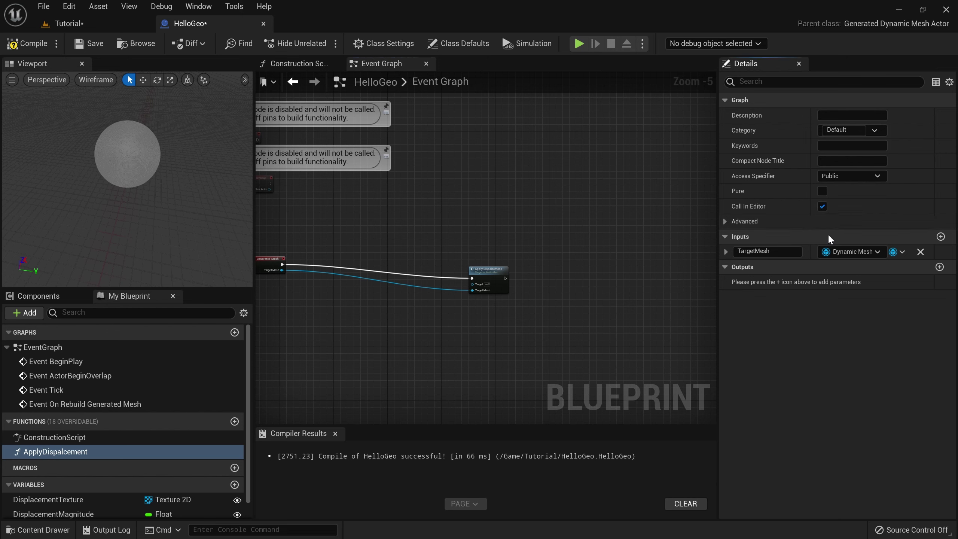
pyautogui.click(23, 44)
pyautogui.click(89, 44)
pyautogui.click(72, 25)
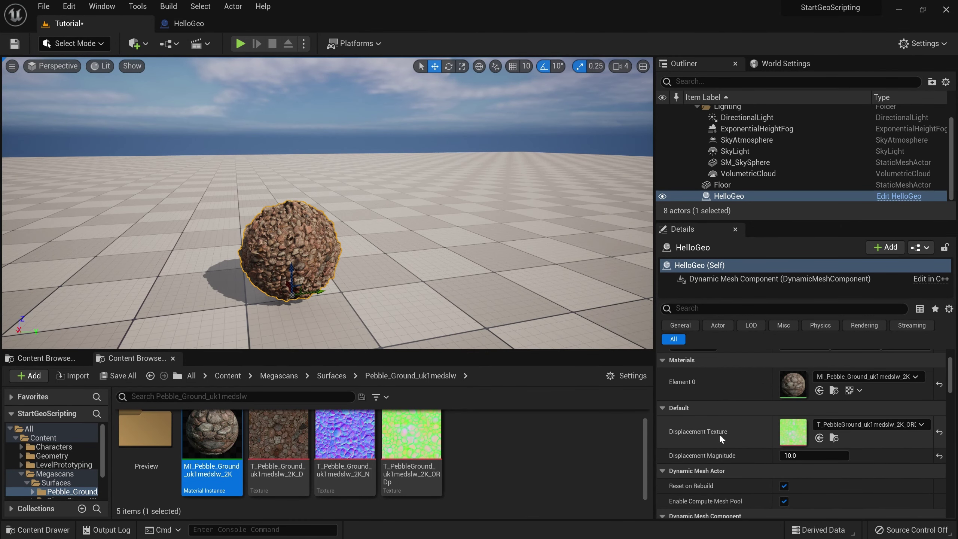
# - In HelloGeo's ApplyDispalcement function, disconnect the Target Mesh pin, remove the TargetMesh input, and compile
pyautogui.click(190, 24)
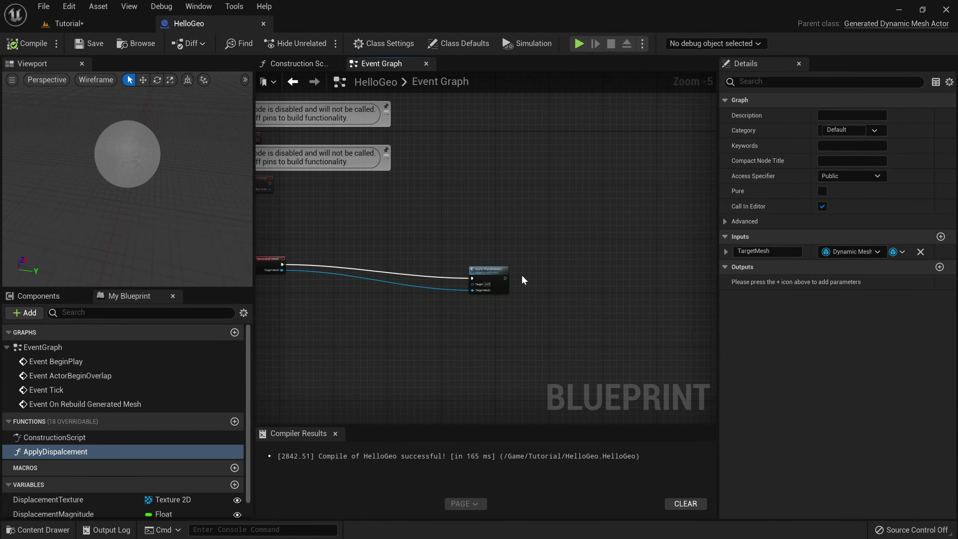
pyautogui.doubleClick(476, 273)
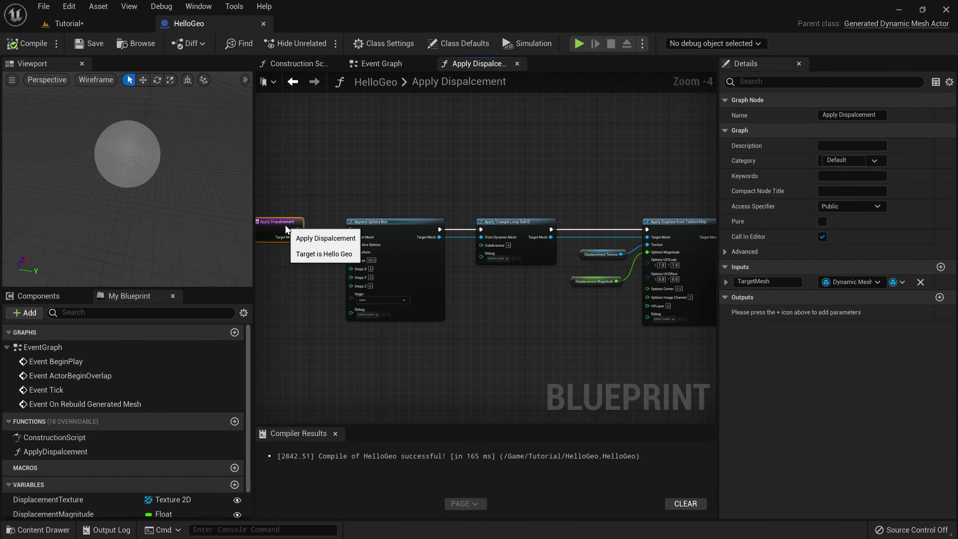
pyautogui.scroll(2, 321, 266)
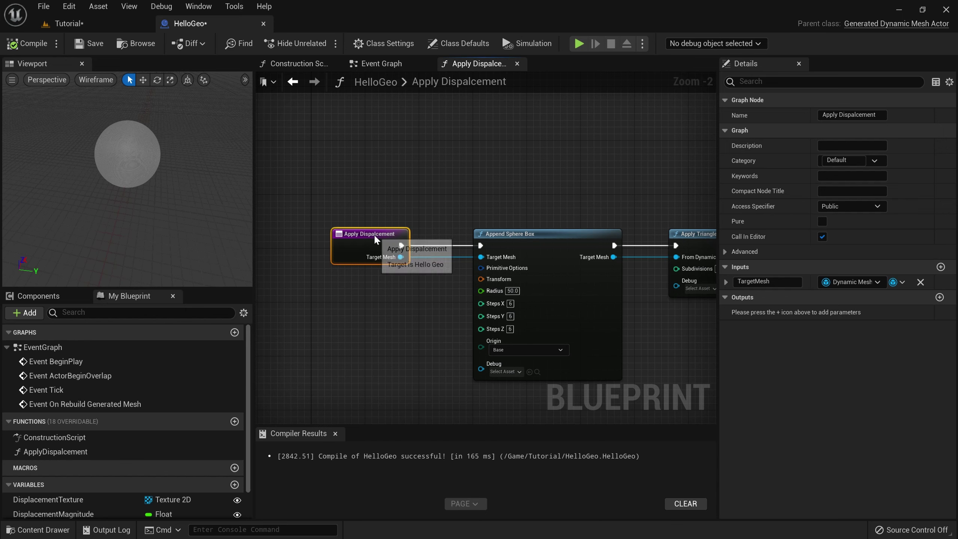
pyautogui.keyDown('alt'); pyautogui.click(401, 257); pyautogui.keyUp('alt')
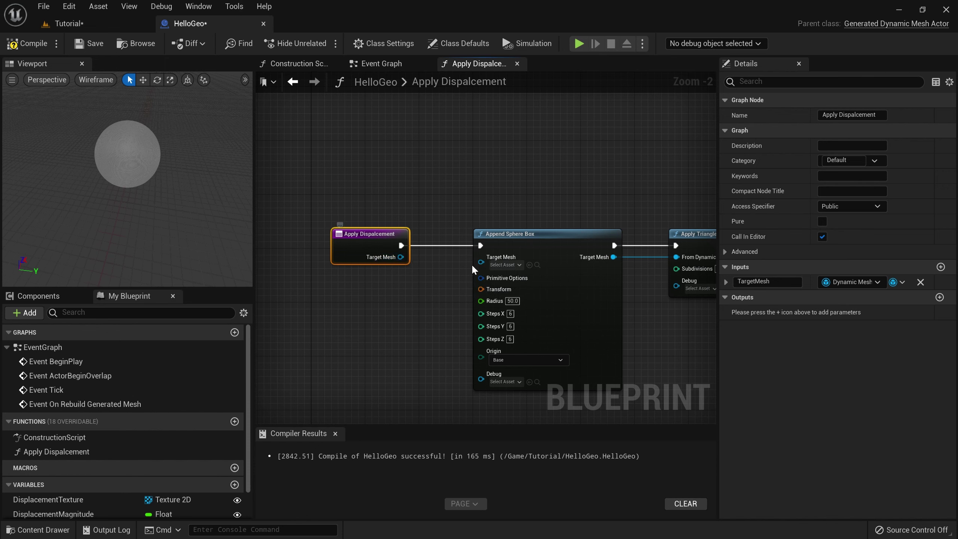
pyautogui.click(920, 283)
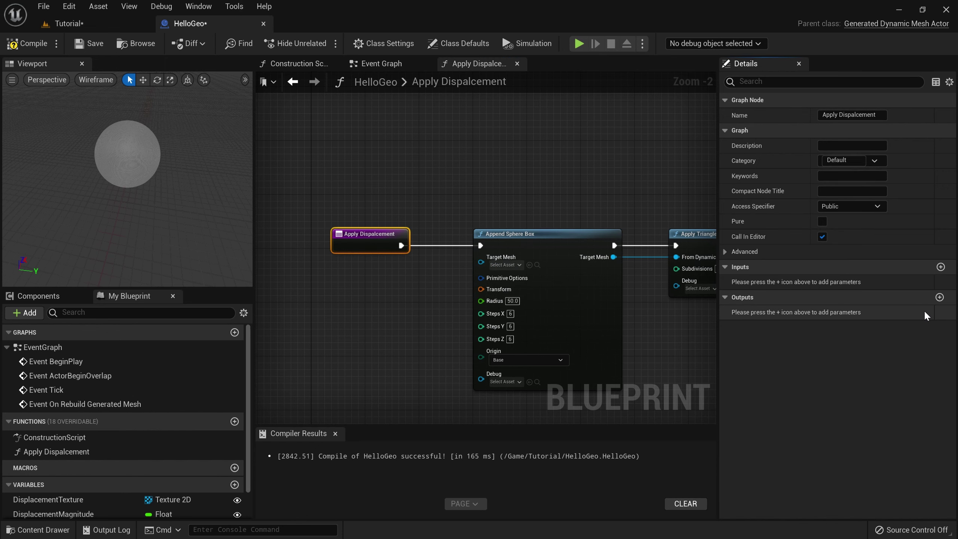
pyautogui.click(28, 43)
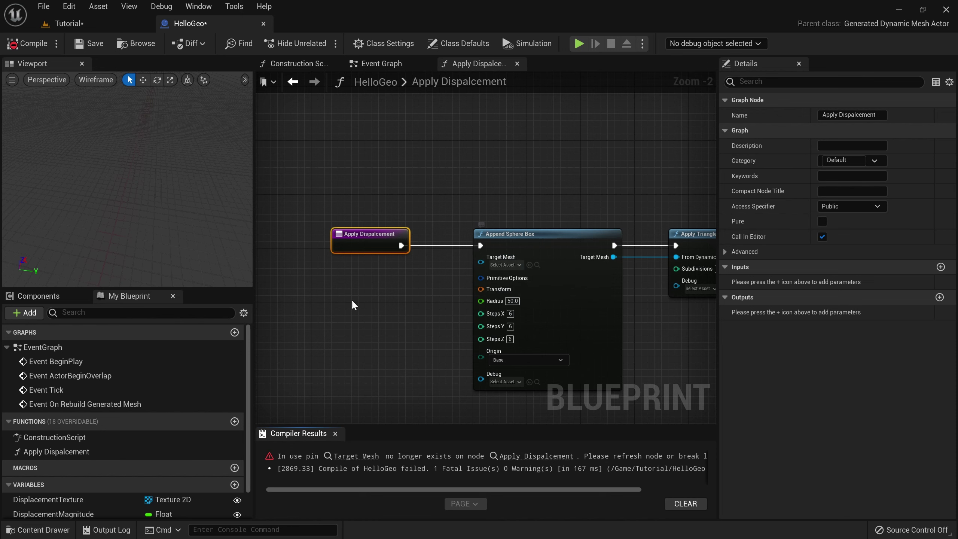
# - Add a Dynamic Mesh Component reference to the Apply Dispalcement graph and create a Get Dynamic Mesh node from it
pyautogui.moveTo(385, 339); pyautogui.dragTo(505, 349, button='right')
pyautogui.moveTo(488, 255); pyautogui.dragTo(334, 254)
pyautogui.click(37, 296)
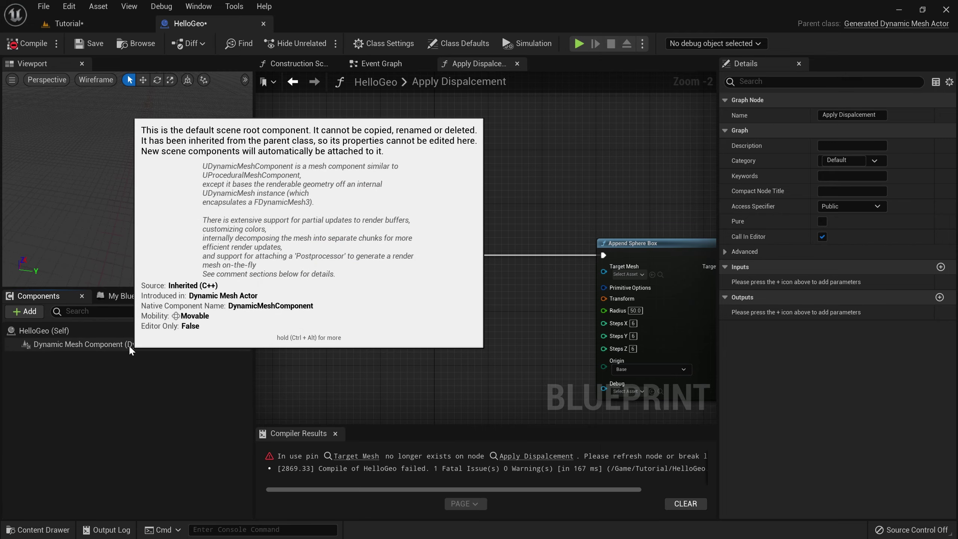
pyautogui.click(49, 344)
pyautogui.moveTo(47, 345); pyautogui.dragTo(314, 333)
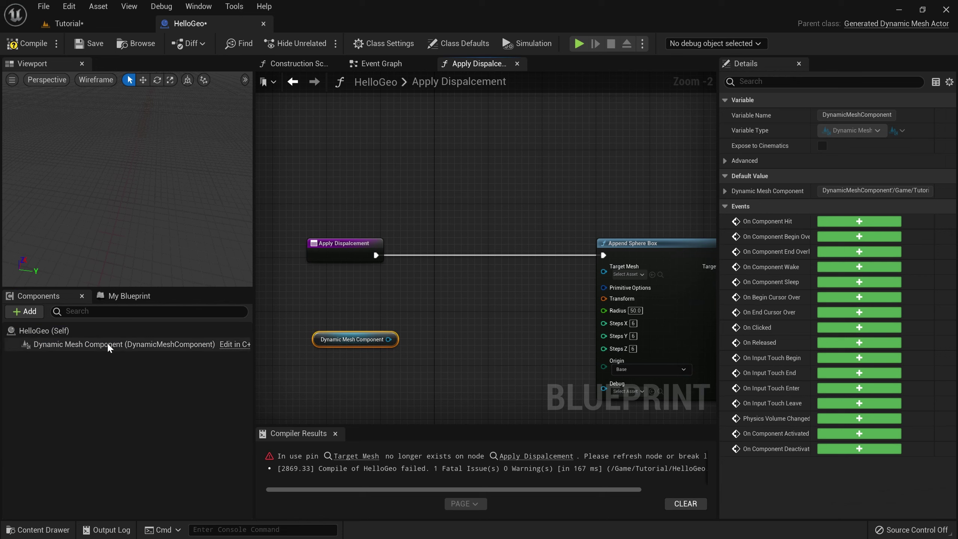
pyautogui.moveTo(392, 342); pyautogui.dragTo(446, 322)
pyautogui.write('Get Dyna')
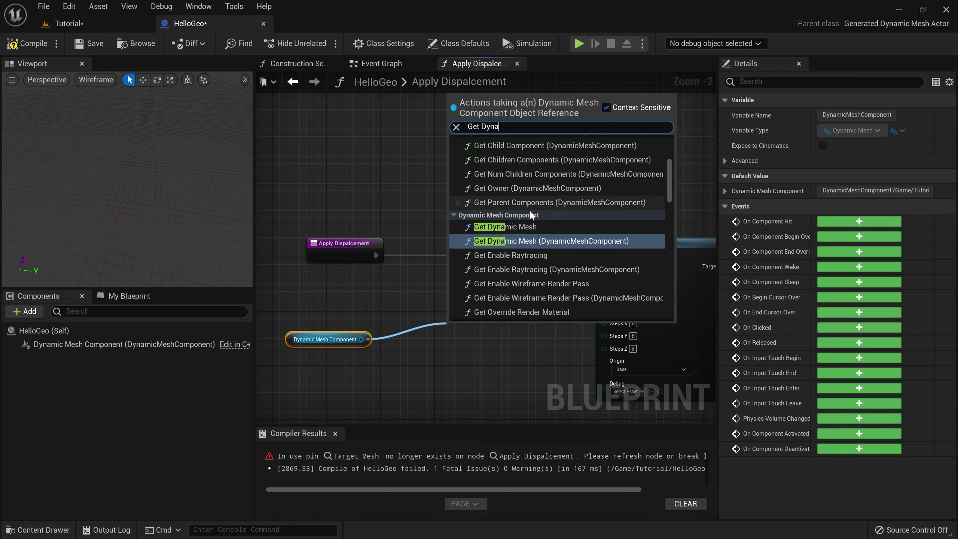
pyautogui.click(526, 226)
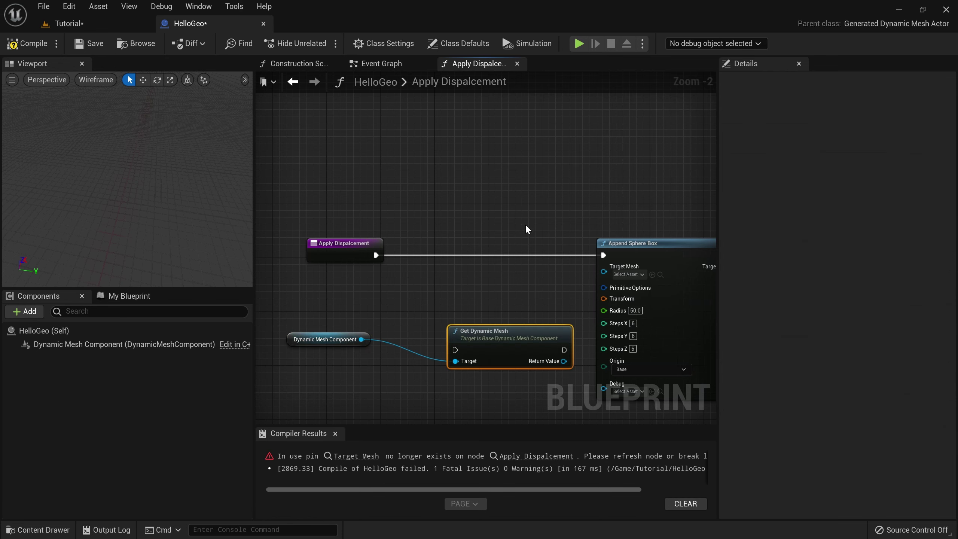
# - Wire Get Dynamic Mesh between the function entry and Append Sphere Box, feed its Return Value to Target Mesh, and compile and save
pyautogui.moveTo(501, 337); pyautogui.dragTo(481, 290)
pyautogui.moveTo(376, 255); pyautogui.dragTo(436, 306)
pyautogui.moveTo(480, 279); pyautogui.dragTo(473, 246)
pyautogui.moveTo(537, 269); pyautogui.dragTo(612, 266)
pyautogui.moveTo(536, 280); pyautogui.dragTo(606, 272)
pyautogui.click(26, 43)
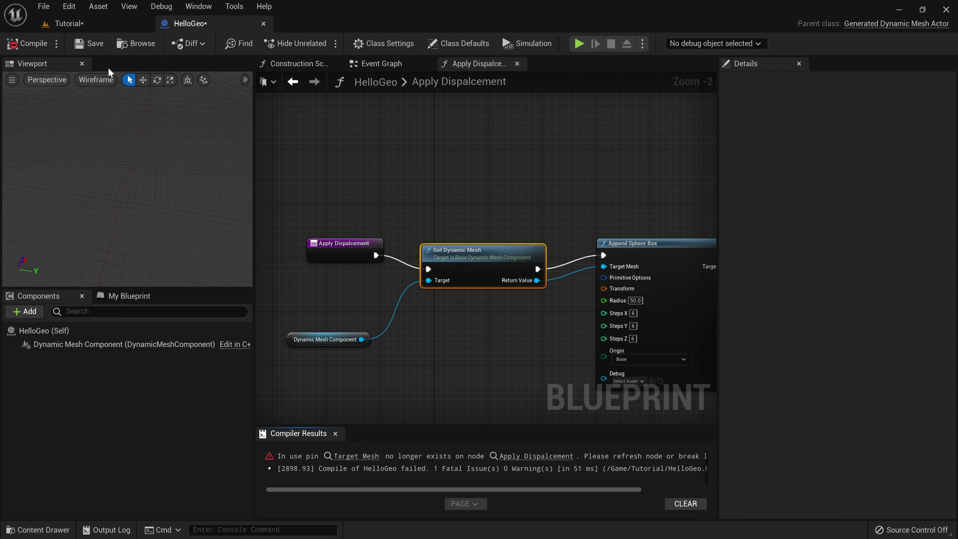
pyautogui.click(92, 44)
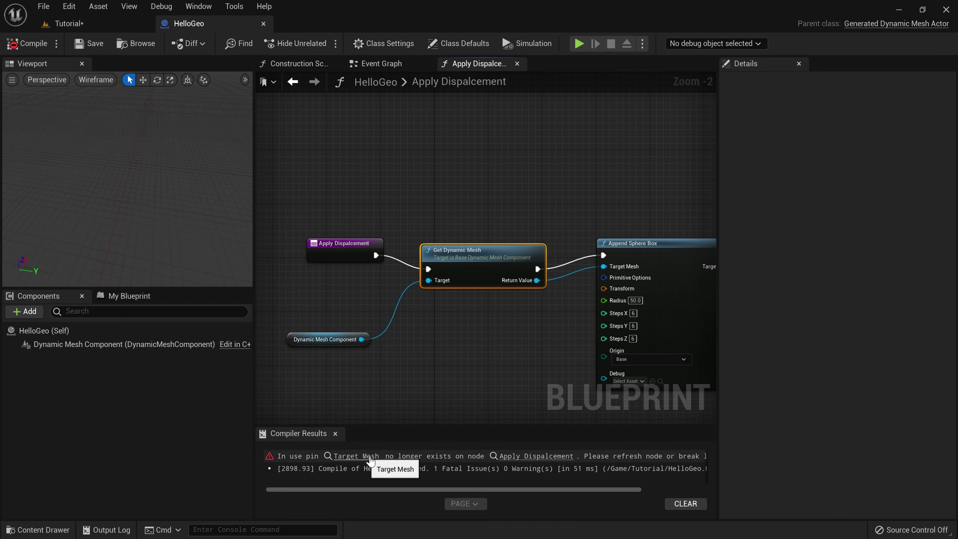
# - Locate the Target Mesh error in the event graph and break its link to the Apply Dispalcement call
pyautogui.click(375, 456)
pyautogui.scroll(-2, 396, 326)
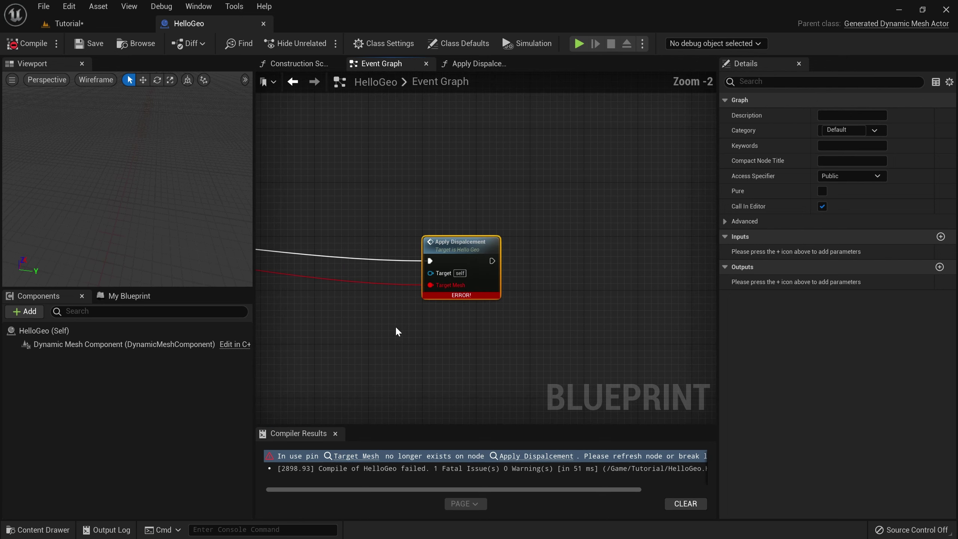
pyautogui.moveTo(395, 326); pyautogui.dragTo(551, 339, button='right')
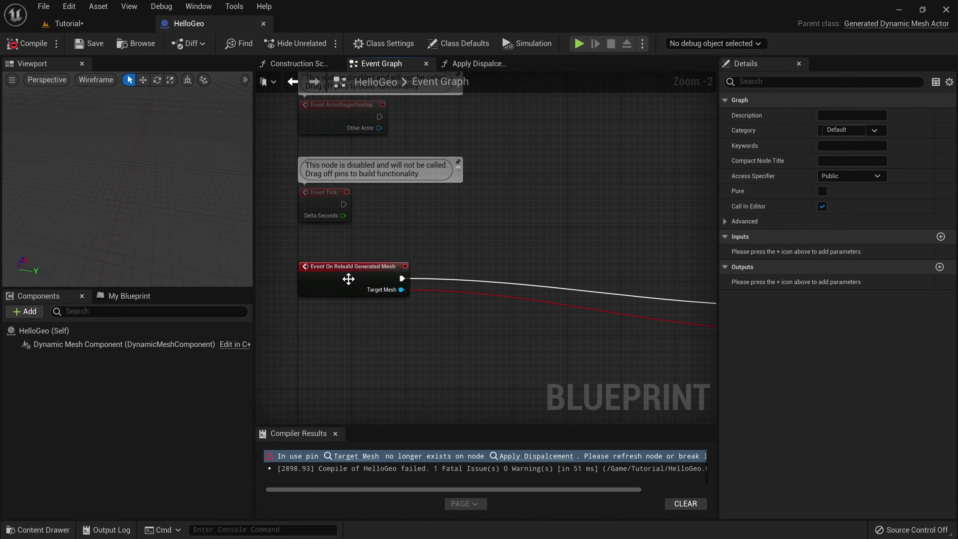
pyautogui.scroll(-1, 446, 343)
pyautogui.moveTo(447, 342); pyautogui.dragTo(321, 317, button='right')
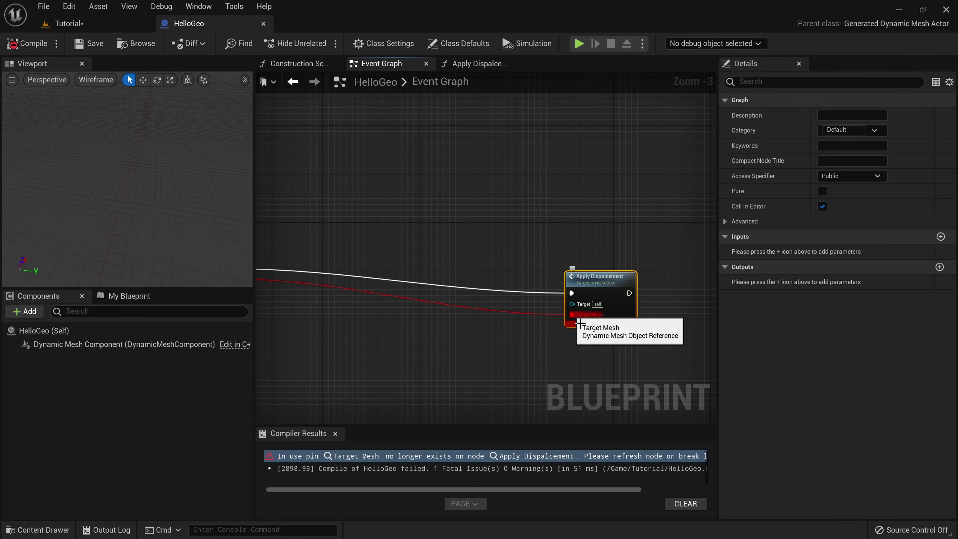
pyautogui.keyDown('alt'); pyautogui.click(579, 323); pyautogui.keyUp('alt')
# - Delete the Apply Dispalcement call from the event graph, then compile and save HelloGeo
pyautogui.scroll(-2, 588, 328)
pyautogui.moveTo(587, 315); pyautogui.dragTo(537, 292)
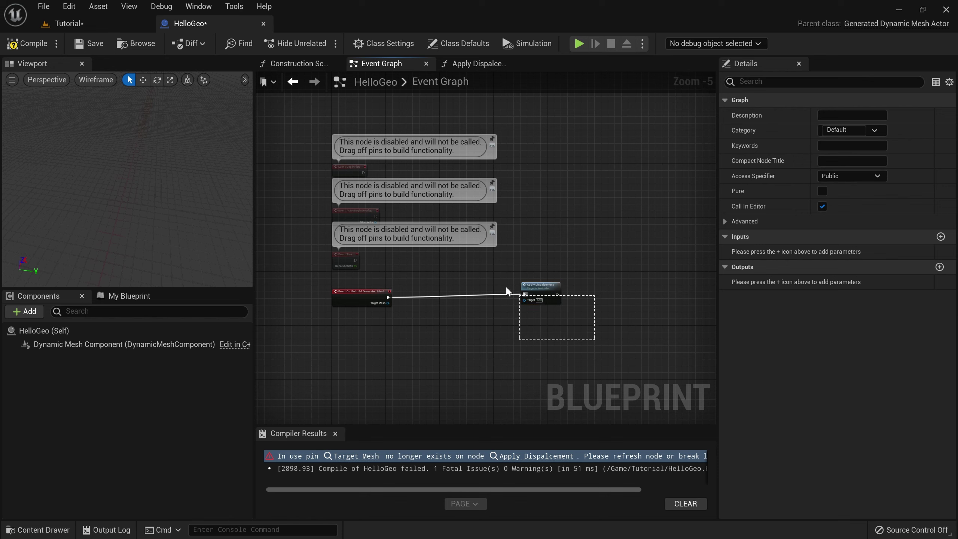
pyautogui.click(482, 270)
pyautogui.click(538, 300)
pyautogui.press('Delete')
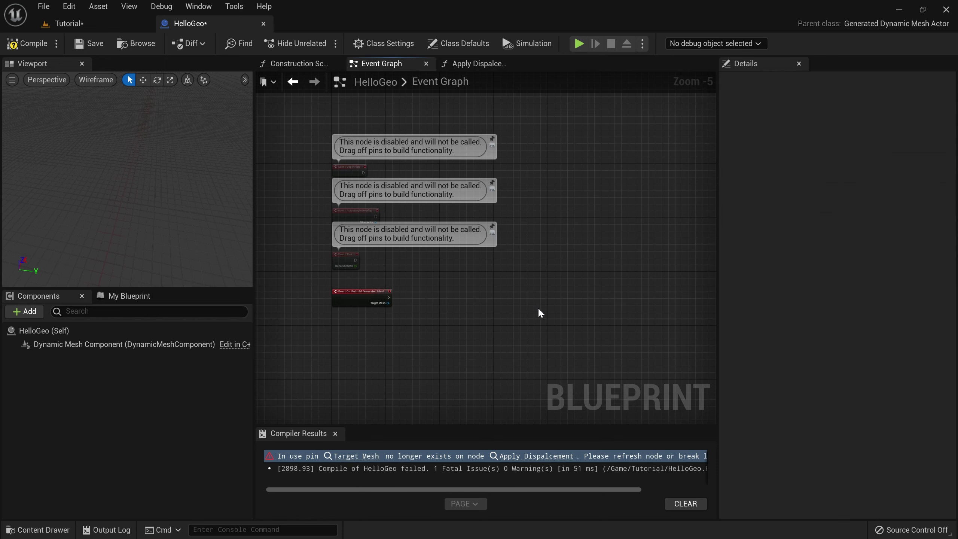
pyautogui.click(11, 42)
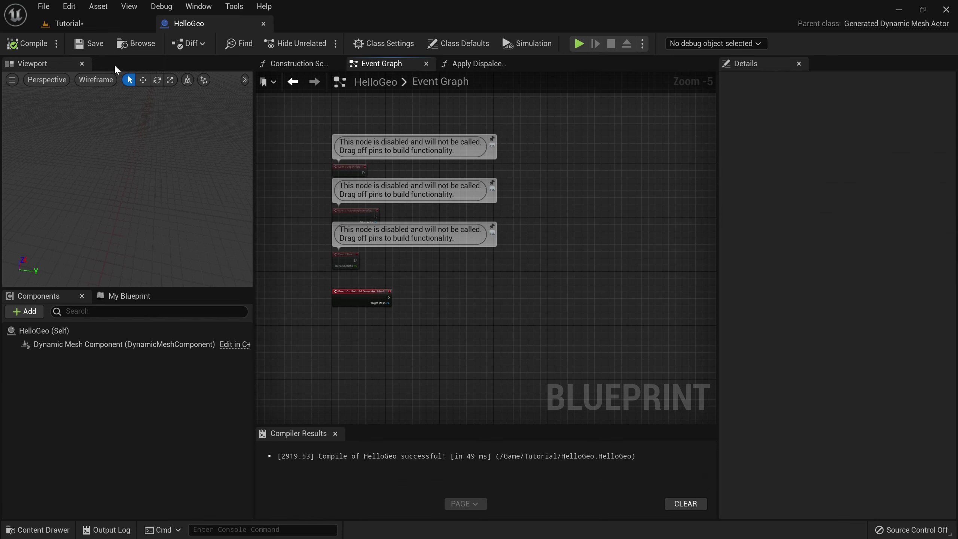
# - Move the HelloGeo actor across the floor in the Tutorial level and find Apply Dispalcement among its details
pyautogui.click(99, 24)
pyautogui.moveTo(298, 283); pyautogui.dragTo(275, 297)
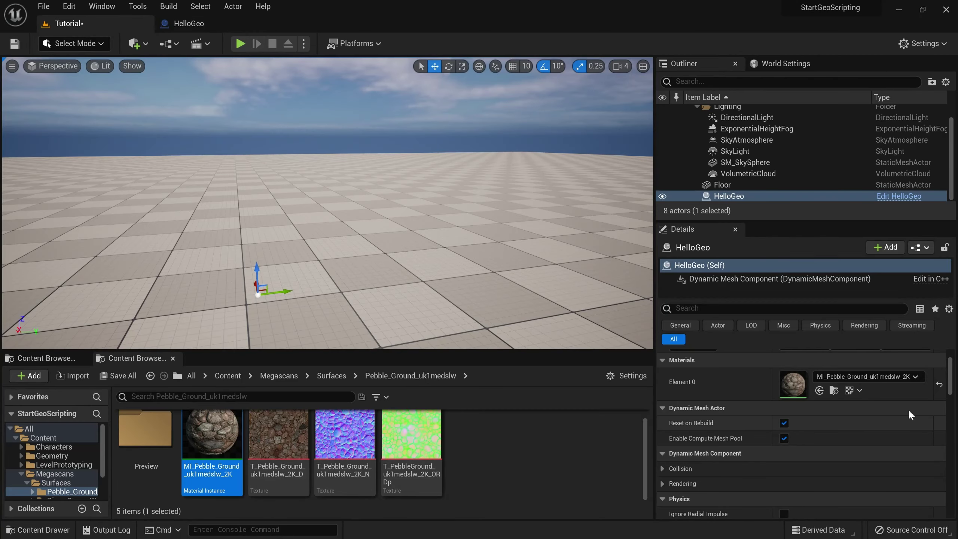
pyautogui.scroll(-10, 879, 424)
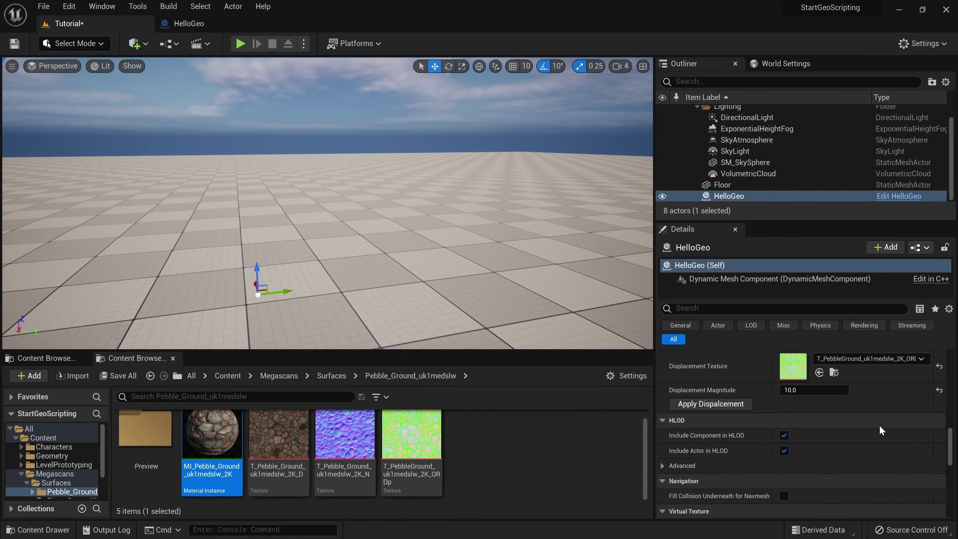
# - Run Apply Dispalcement on the HelloGeo actor, inspect the displaced sphere, and briefly play and stop the level
pyautogui.scroll(1, 879, 424)
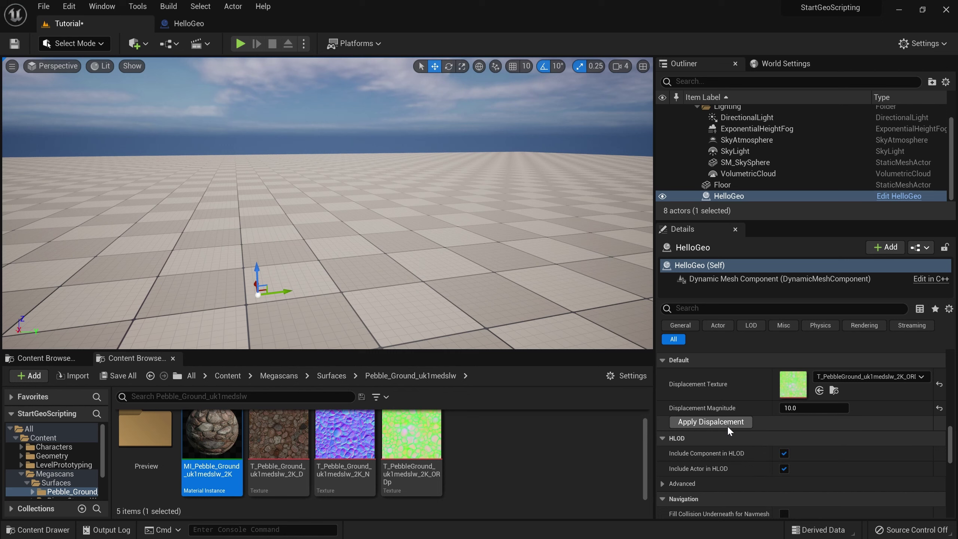
pyautogui.click(719, 422)
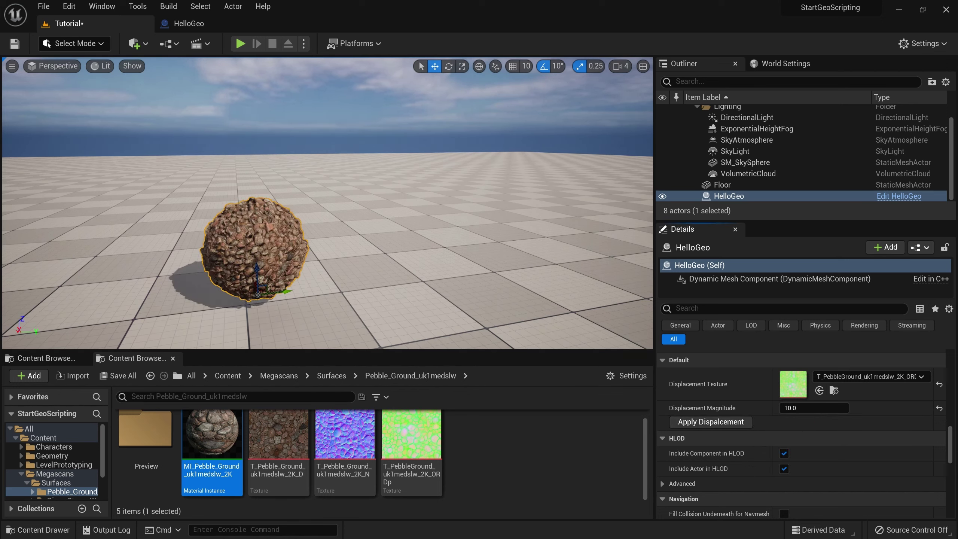
pyautogui.scroll(5, 438, 317)
pyautogui.scroll(-3, 389, 308)
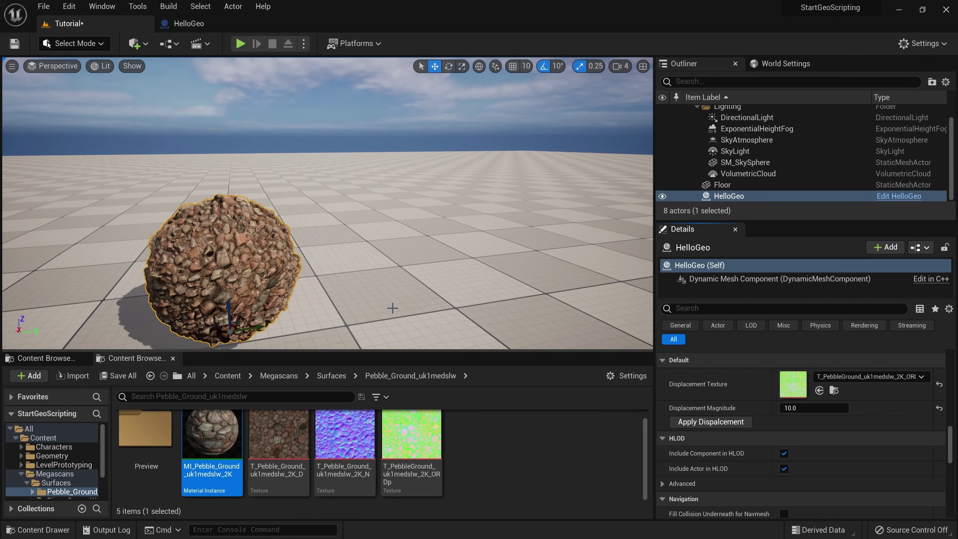
pyautogui.hotkey('alt', 'p')
pyautogui.press('Escape')
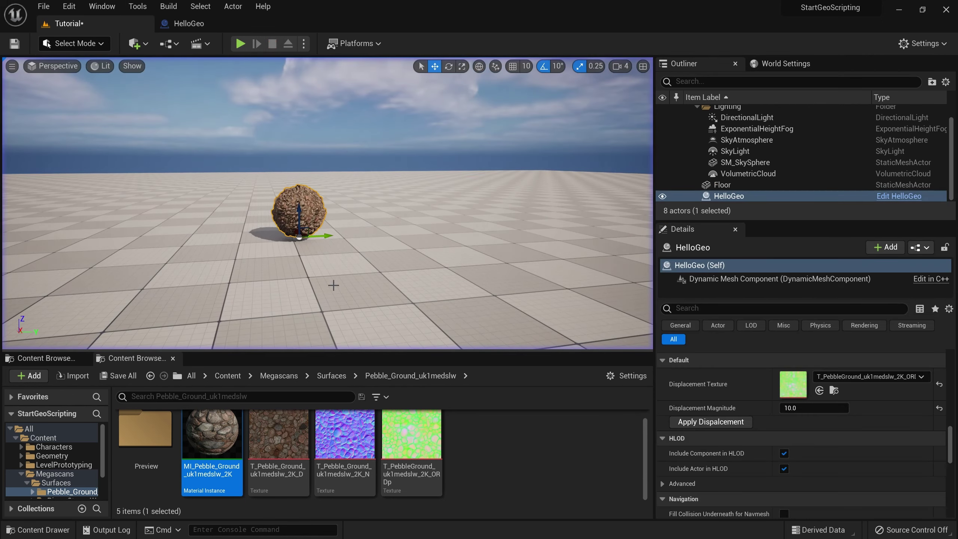
pyautogui.scroll(3, 331, 282)
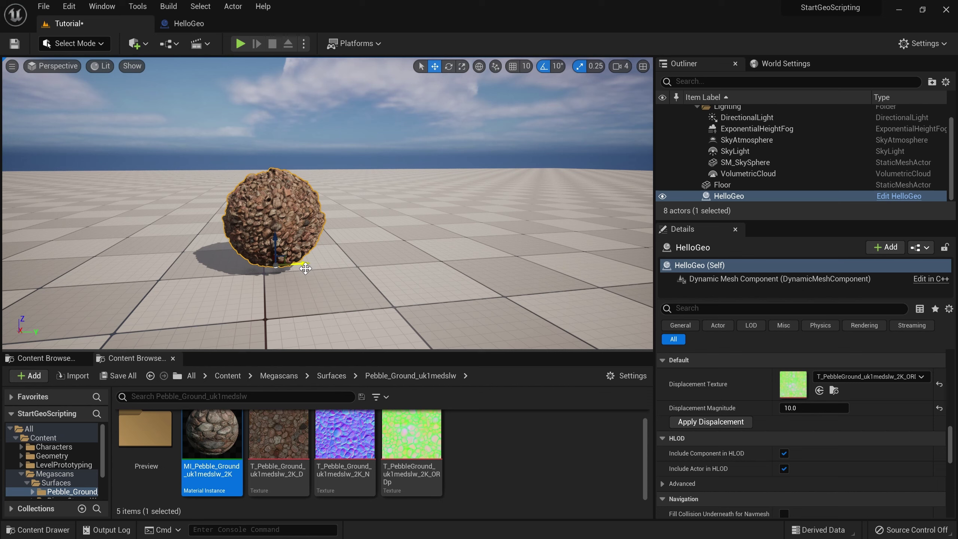
# - Move the HelloGeo actor sideways along the floor before and after rerunning Apply Dispalcement
pyautogui.moveTo(306, 268); pyautogui.dragTo(375, 260)
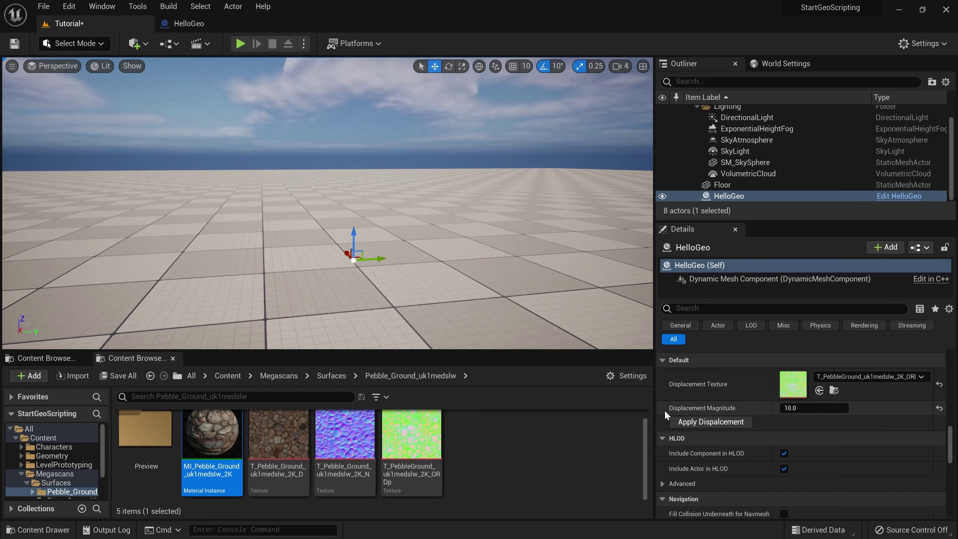
pyautogui.click(710, 421)
pyautogui.moveTo(379, 266); pyautogui.dragTo(425, 266)
# - Turn off Reset on Rebuild in the HelloGeo Blueprint's own Dynamic Mesh Actor settings and compile
pyautogui.click(196, 24)
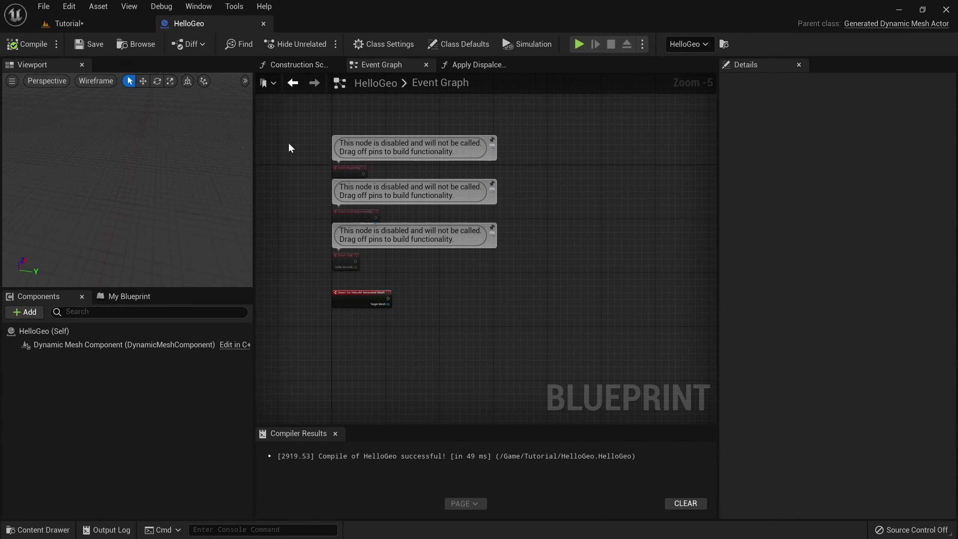
pyautogui.scroll(2, 369, 294)
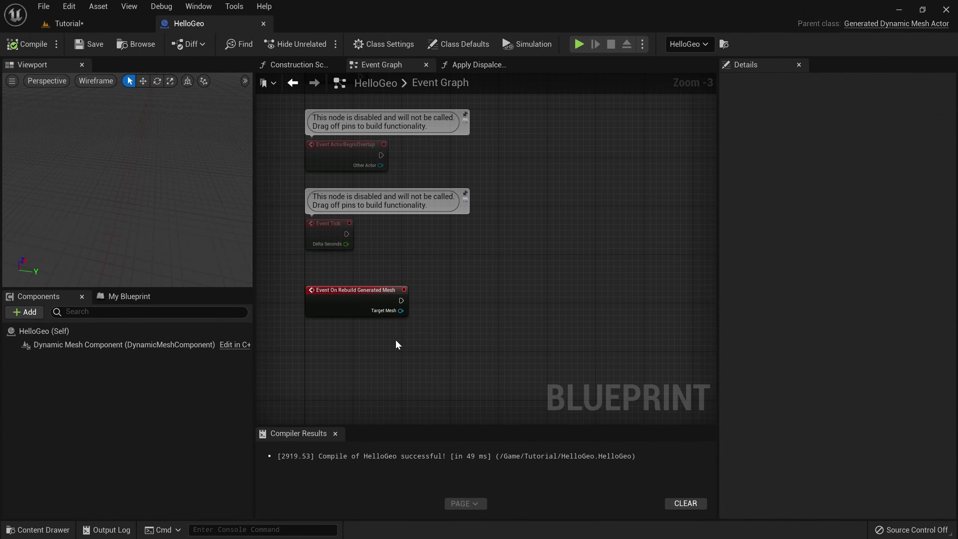
pyautogui.click(68, 24)
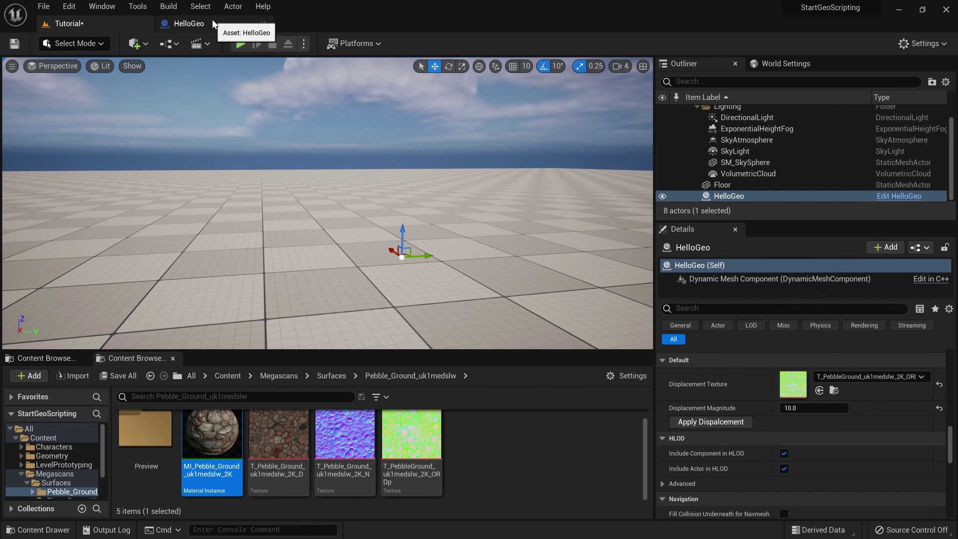
pyautogui.click(188, 23)
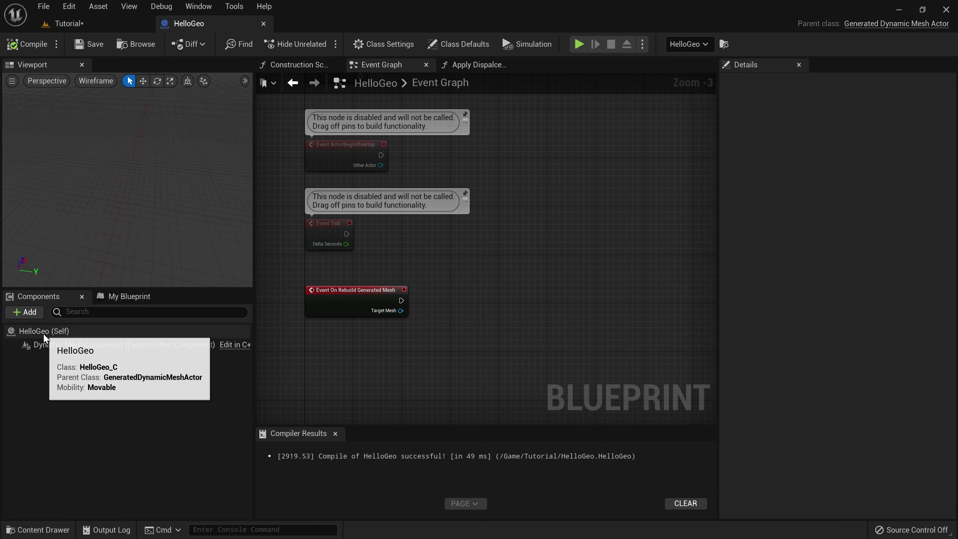
pyautogui.click(44, 333)
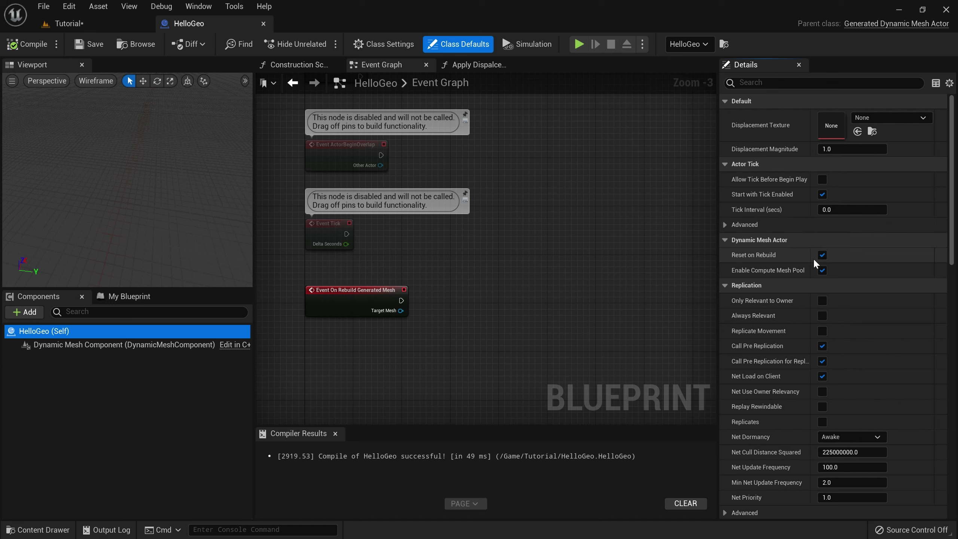
pyautogui.click(823, 255)
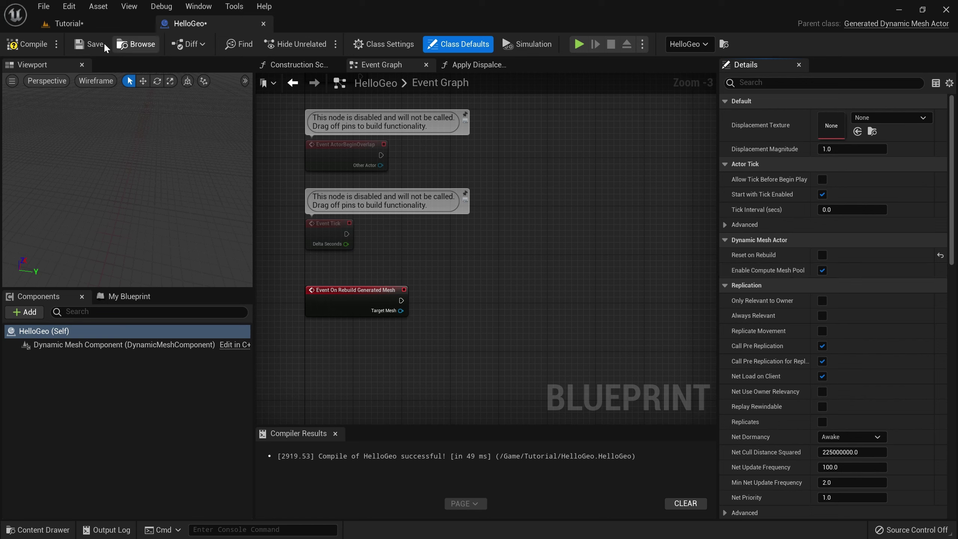
pyautogui.click(46, 49)
# - In the Apply Dispalcement function, add a Dynamic Mesh Reset node from Get Dynamic Mesh's Return Value
pyautogui.click(452, 65)
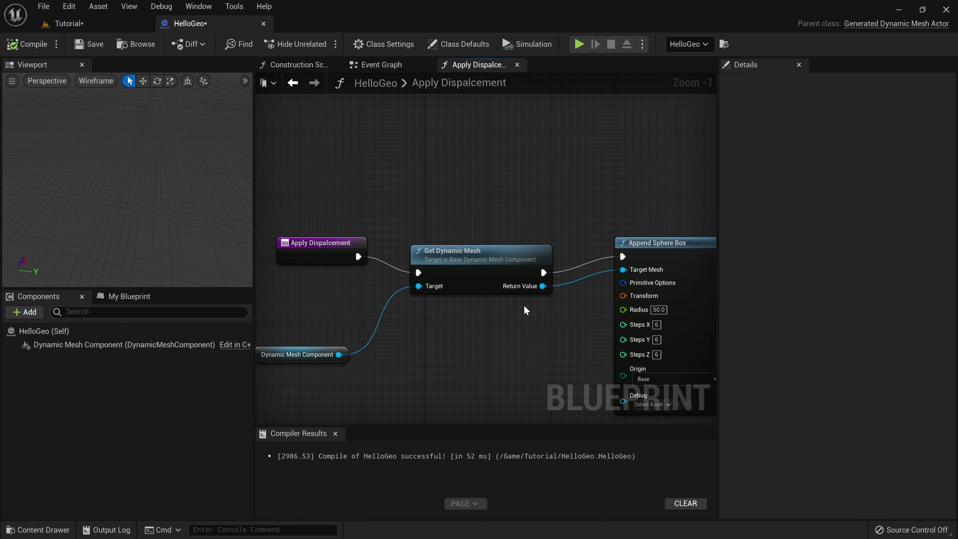
pyautogui.scroll(-2, 527, 310)
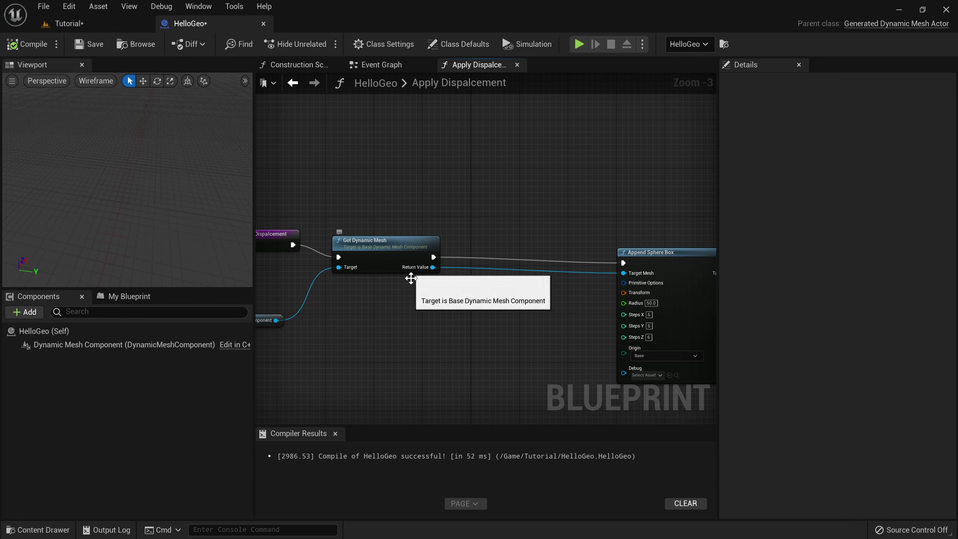
pyautogui.moveTo(420, 274); pyautogui.dragTo(410, 316, button='right')
pyautogui.moveTo(455, 345); pyautogui.dragTo(365, 342, button='right')
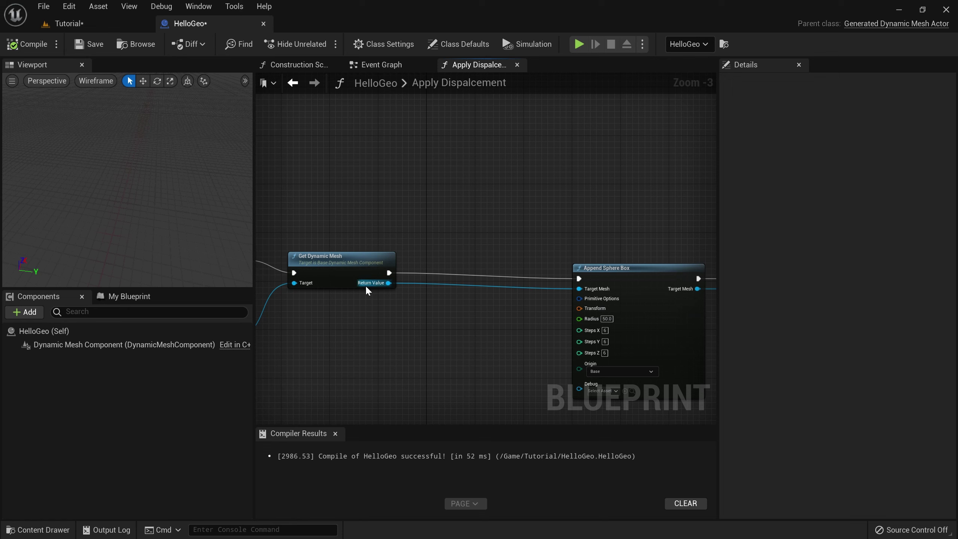
pyautogui.moveTo(388, 282); pyautogui.dragTo(458, 335)
pyautogui.write('Reset')
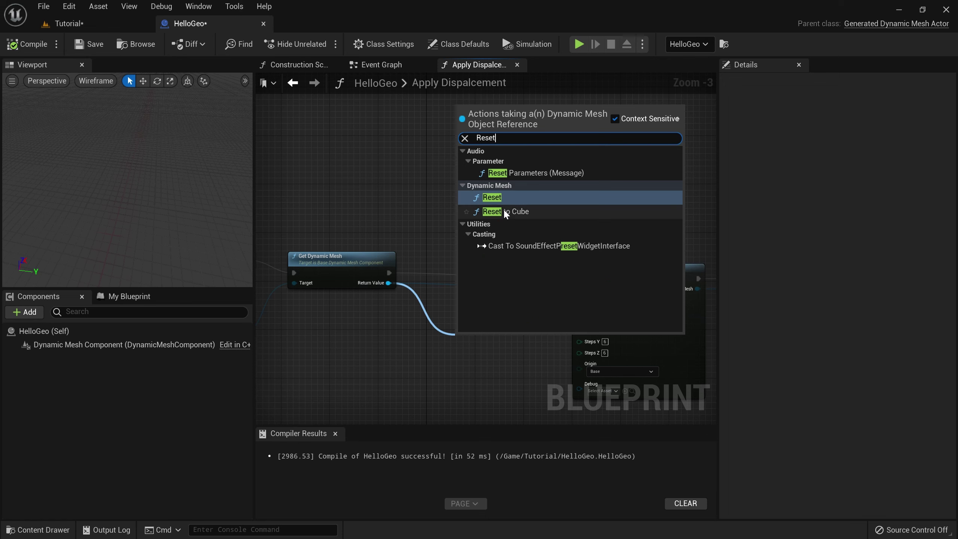
pyautogui.press('Return')
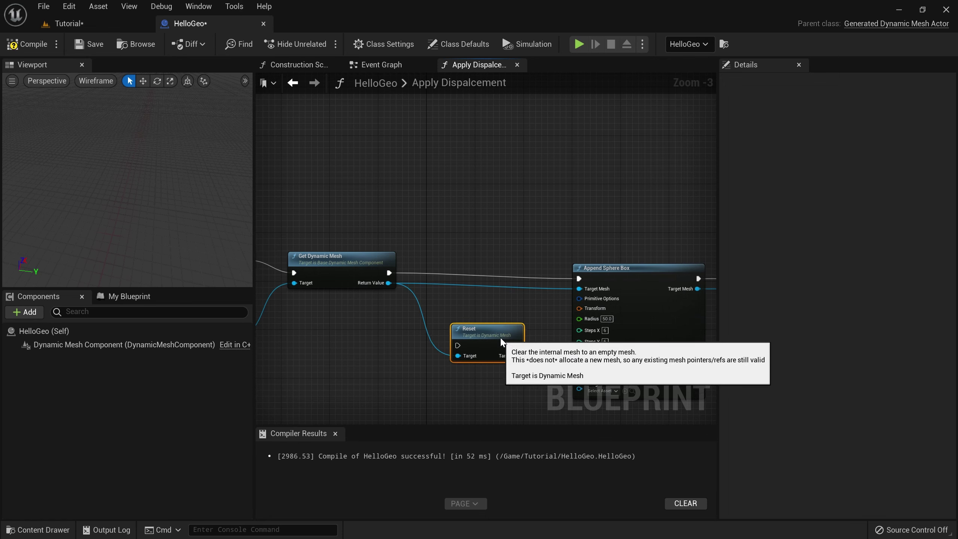
# - Wire Reset's execution and Target pins between Get Dynamic Mesh and Append Sphere Box, then compile and save HelloGeo
pyautogui.moveTo(475, 335); pyautogui.dragTo(579, 278)
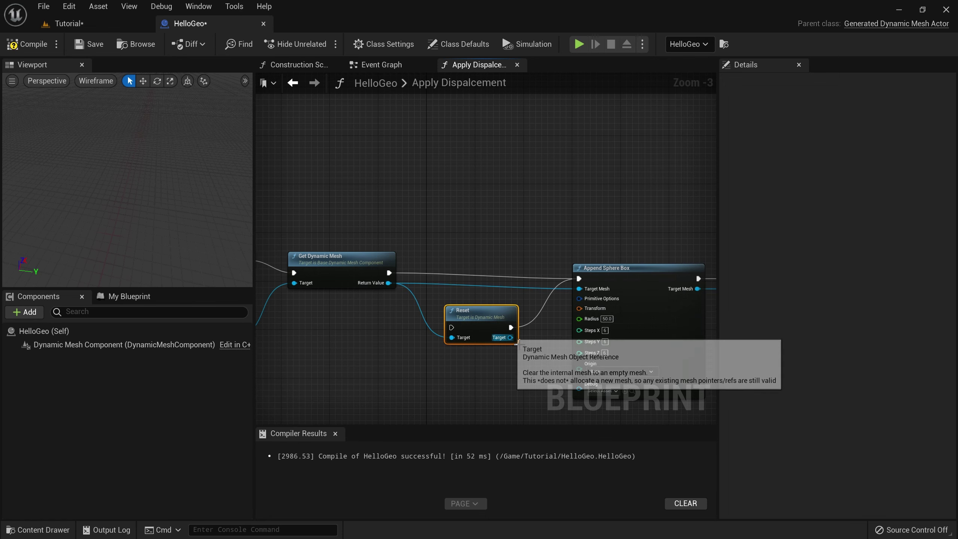
pyautogui.moveTo(510, 337); pyautogui.dragTo(579, 289)
pyautogui.moveTo(389, 272); pyautogui.dragTo(470, 265)
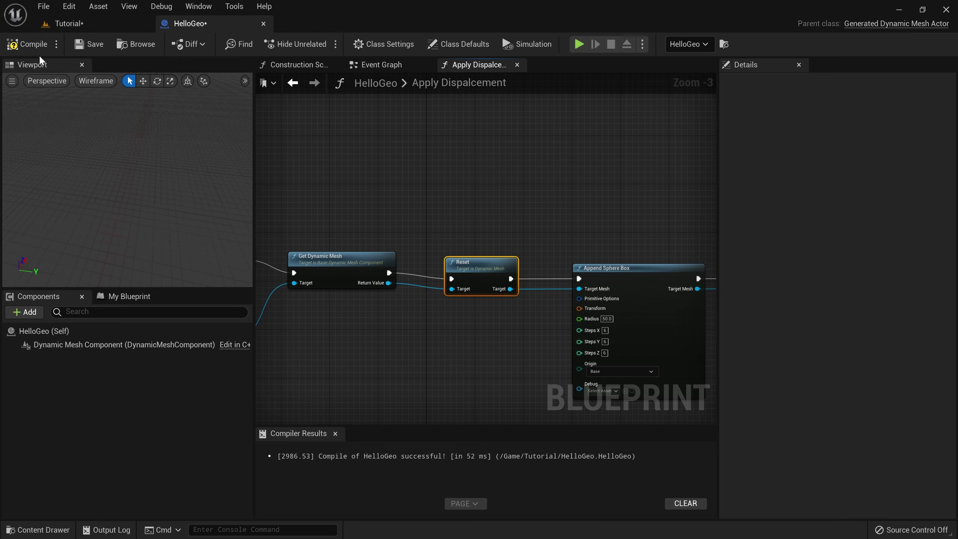
pyautogui.click(79, 43)
# - Run Apply Dispalcement on HelloGeo in the Tutorial level and move the actor across the floor
pyautogui.click(68, 24)
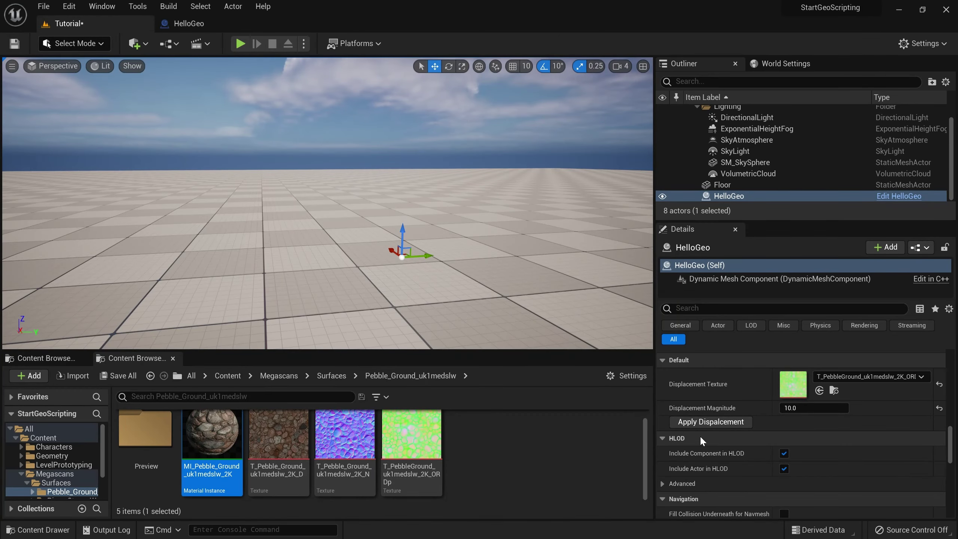
pyautogui.click(710, 422)
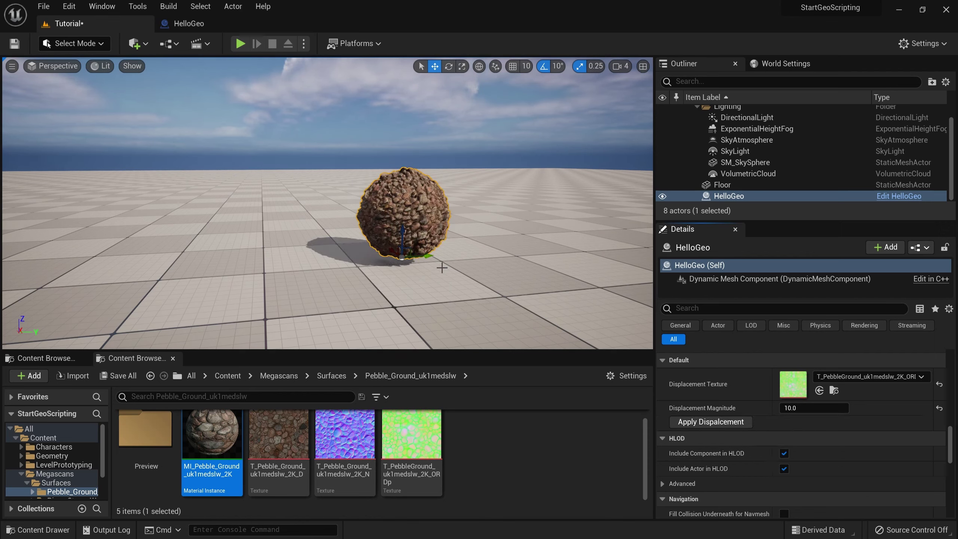
pyautogui.moveTo(442, 267); pyautogui.dragTo(183, 260)
pyautogui.moveTo(67, 252); pyautogui.dragTo(462, 302)
# - Play the level, walk the character around the displaced sphere to test its collision, and stop playing
pyautogui.hotkey('alt', 'p')
pyautogui.click(462, 302)
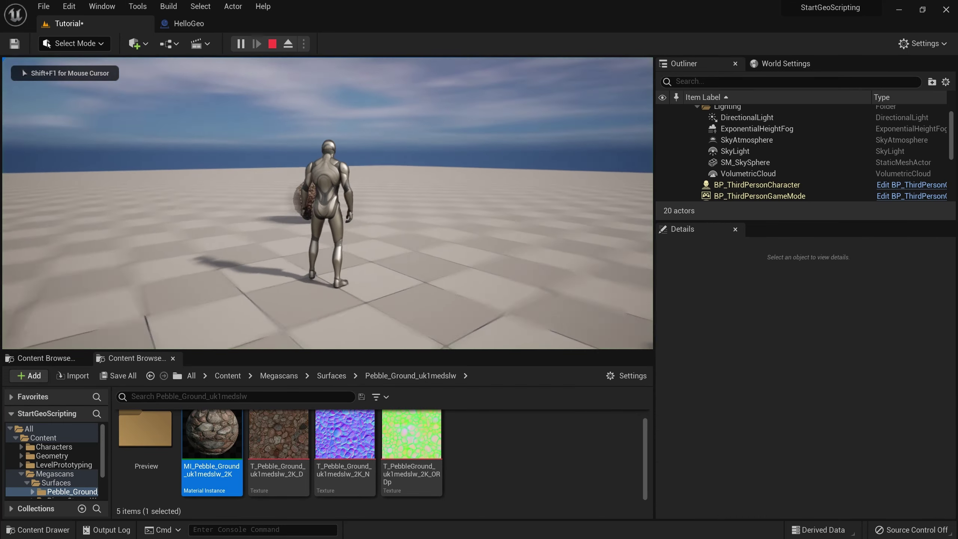
pyautogui.press('s')
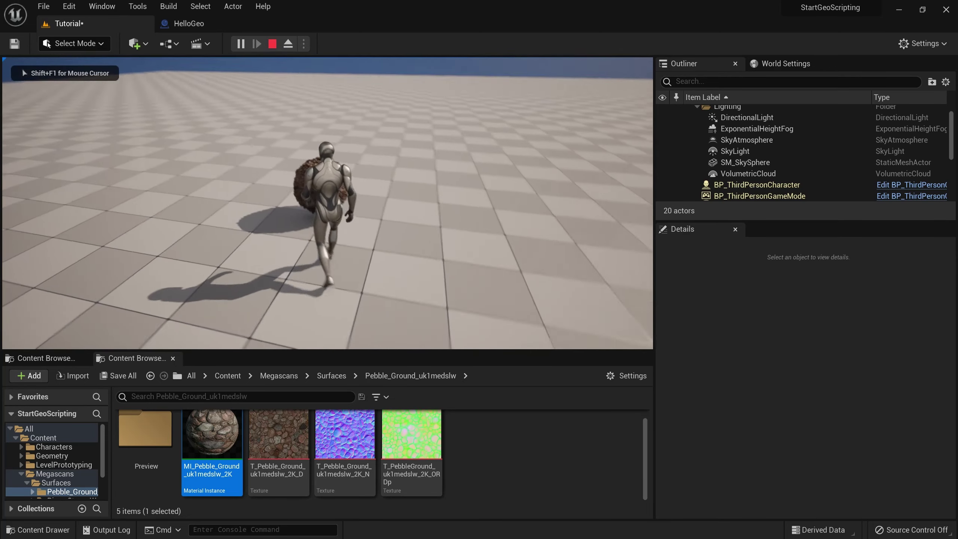
pyautogui.press('Escape')
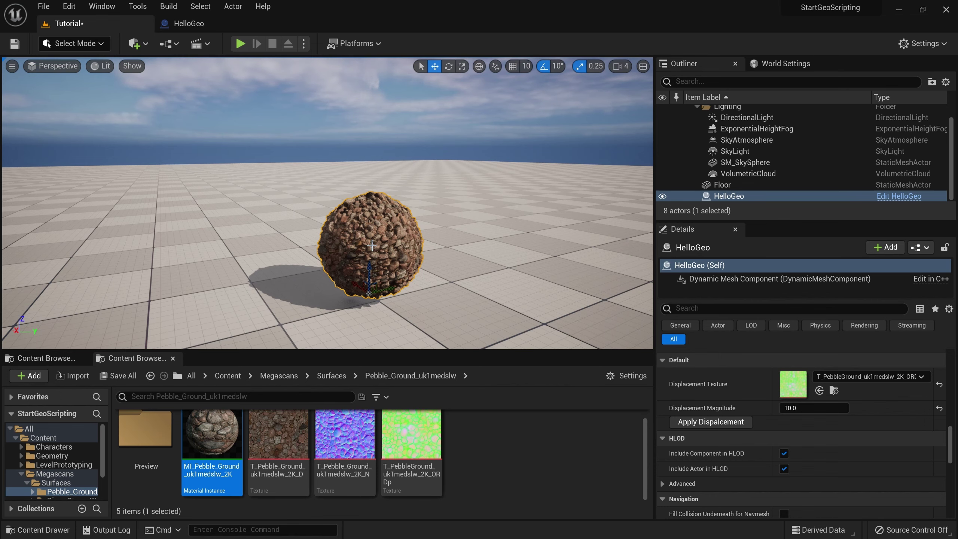
# - Add a Set Dynamic Mesh Collision from Mesh node after Recompute Normals in Apply Dispalcement and align it with the chain
pyautogui.click(184, 24)
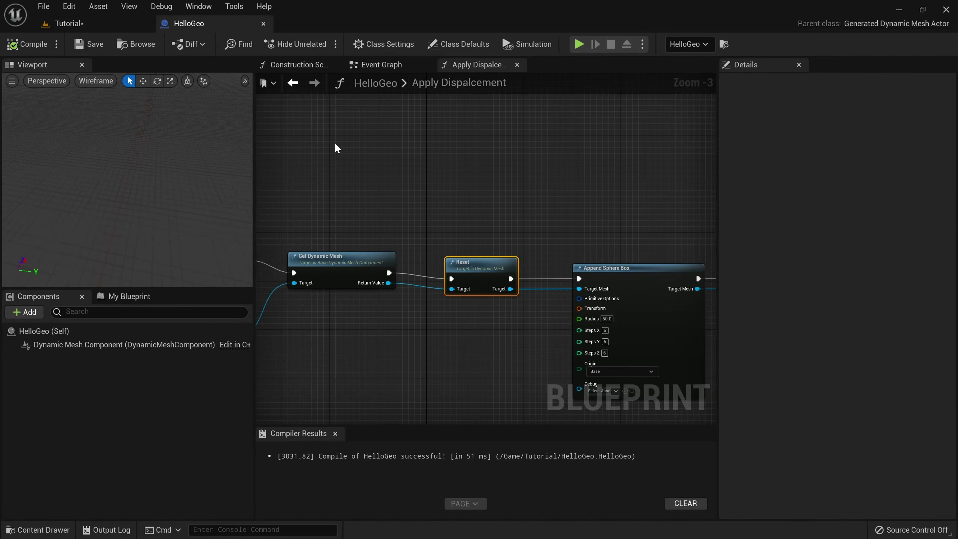
pyautogui.scroll(-4, 506, 313)
pyautogui.scroll(3, 573, 329)
pyautogui.moveTo(573, 328); pyautogui.dragTo(329, 327, button='right')
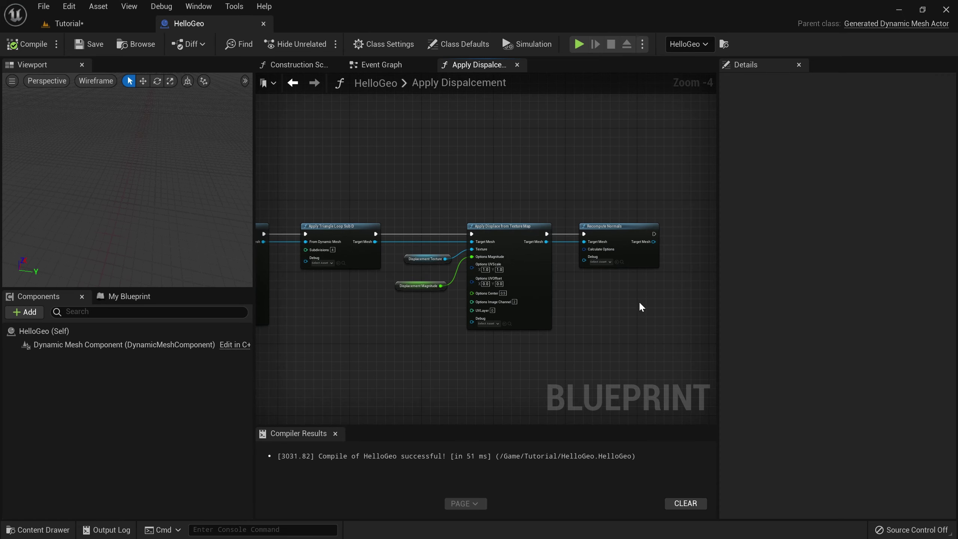
pyautogui.moveTo(641, 307); pyautogui.dragTo(494, 283, button='right')
pyautogui.scroll(2, 482, 272)
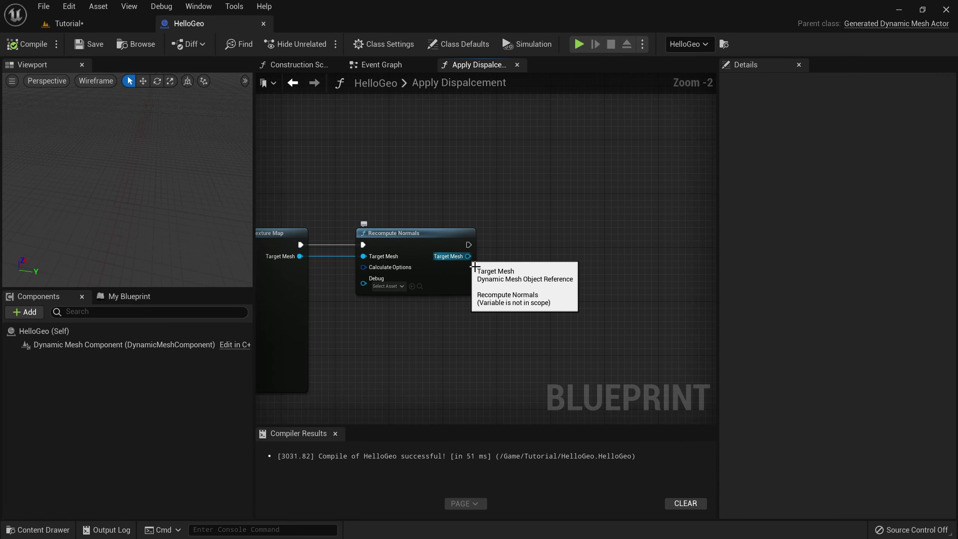
pyautogui.moveTo(468, 257); pyautogui.dragTo(538, 259)
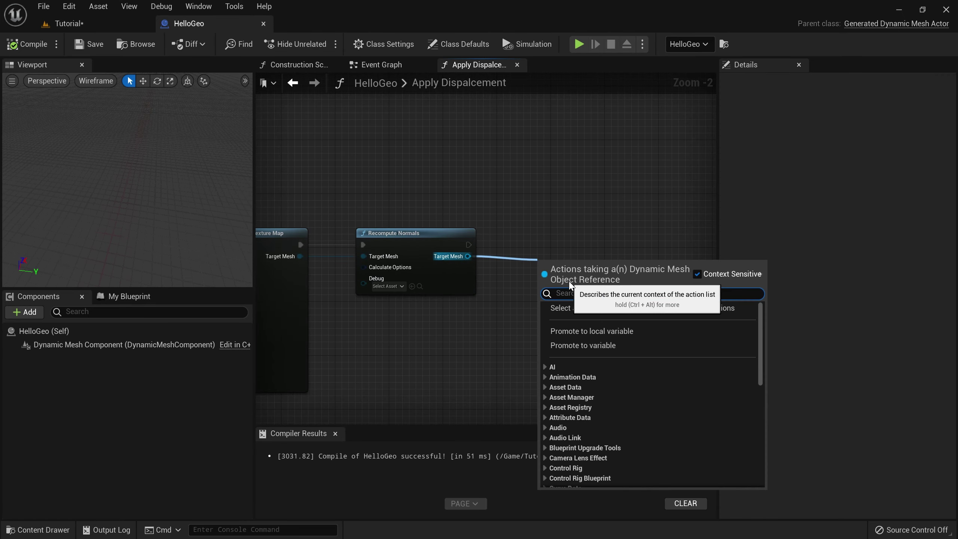
pyautogui.write('Colli')
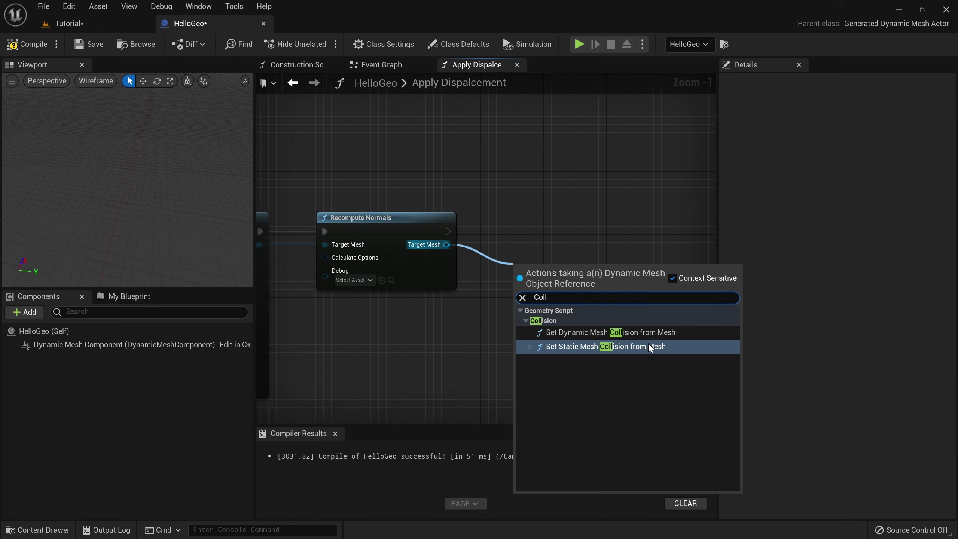
pyautogui.click(583, 332)
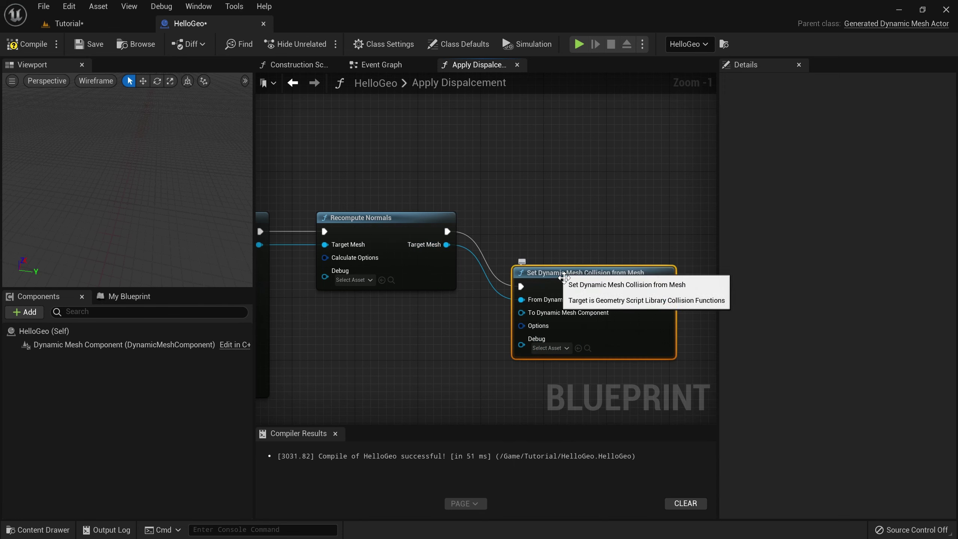
pyautogui.moveTo(585, 287); pyautogui.dragTo(583, 234)
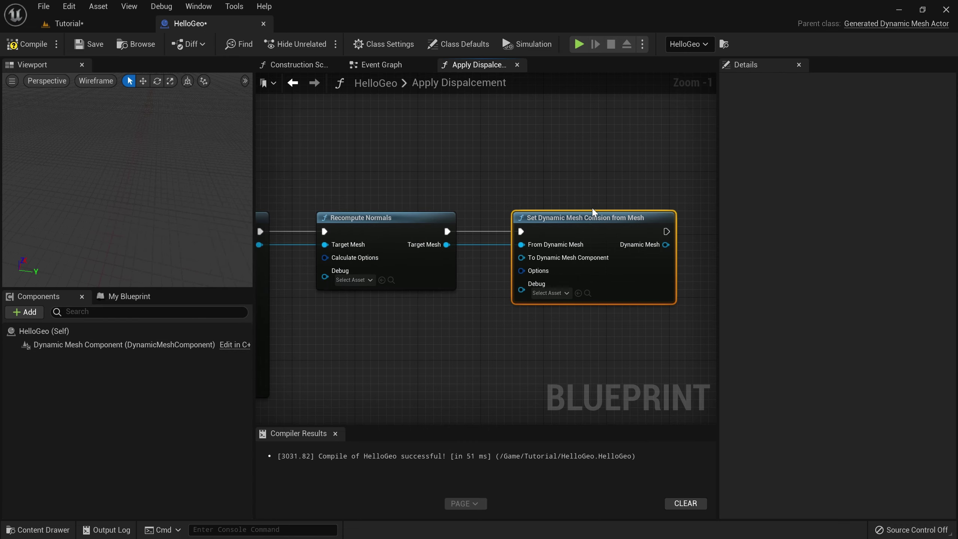
pyautogui.moveTo(593, 212); pyautogui.dragTo(657, 212)
# - Add a Dynamic Mesh Component reference, connect it to the collision node's To Dynamic Mesh Component input, and compile and save
pyautogui.moveTo(82, 346); pyautogui.dragTo(450, 337)
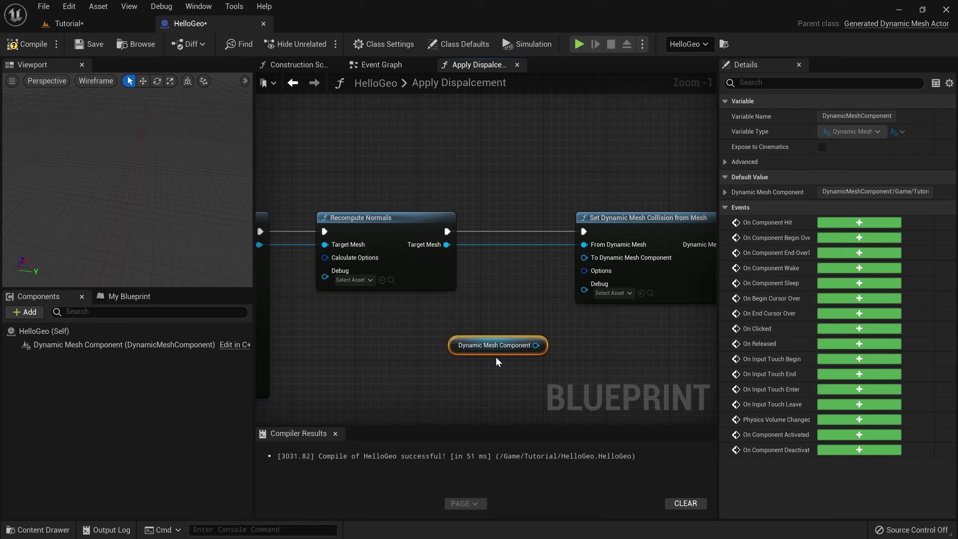
pyautogui.moveTo(536, 345); pyautogui.dragTo(585, 258)
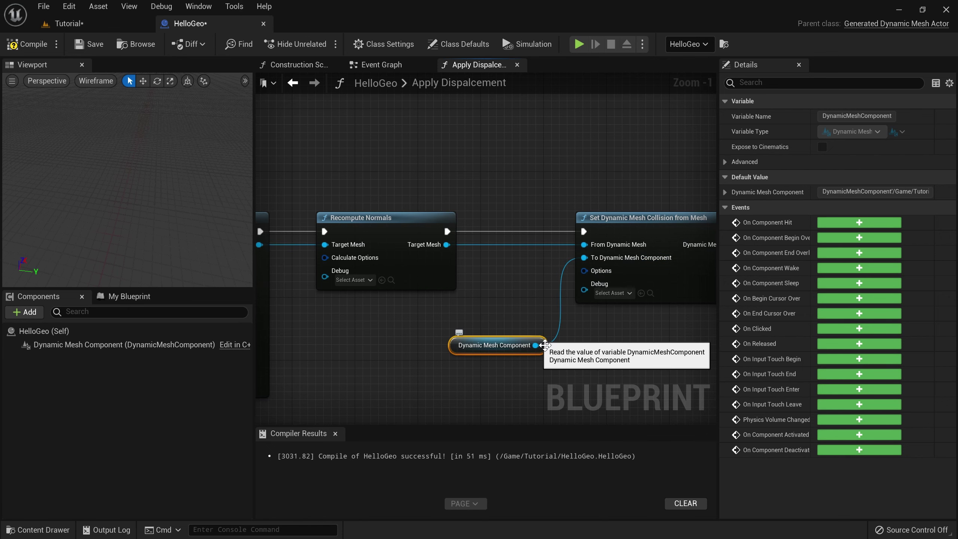
pyautogui.click(27, 44)
pyautogui.click(88, 44)
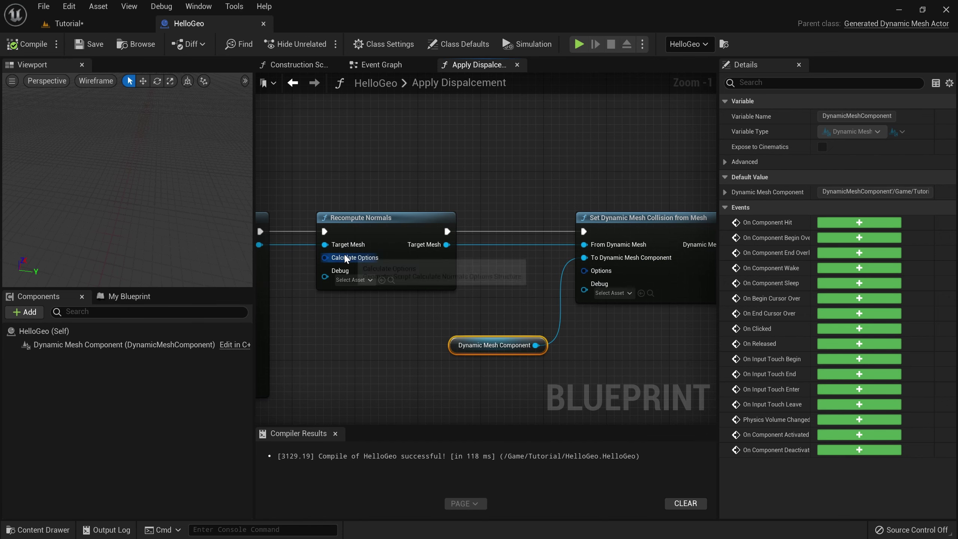
# - Split the Options struct pin on the Set Dynamic Mesh Collision from Mesh node, review its Options Method choices, and compile HelloGeo
pyautogui.rightClick(604, 273)
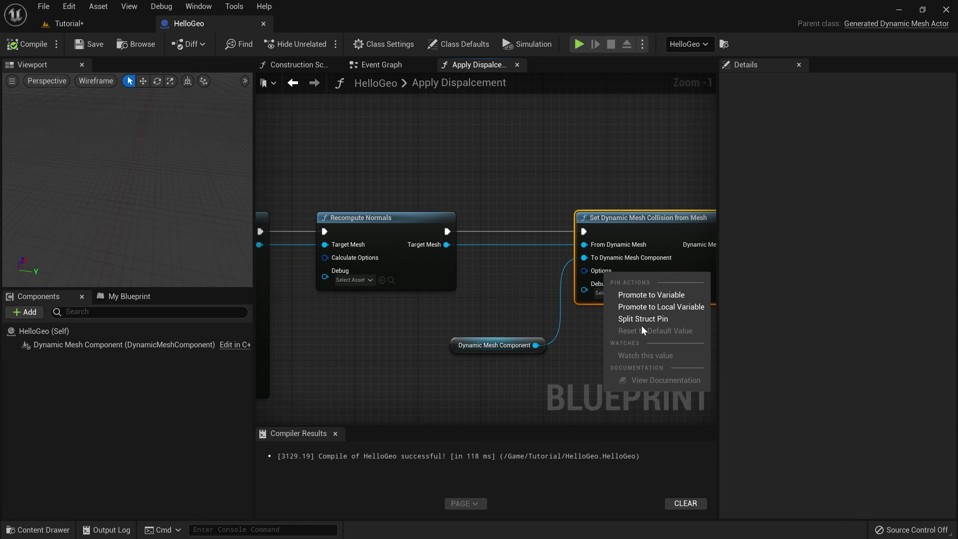
pyautogui.click(640, 319)
pyautogui.moveTo(539, 381); pyautogui.dragTo(429, 346, button='right')
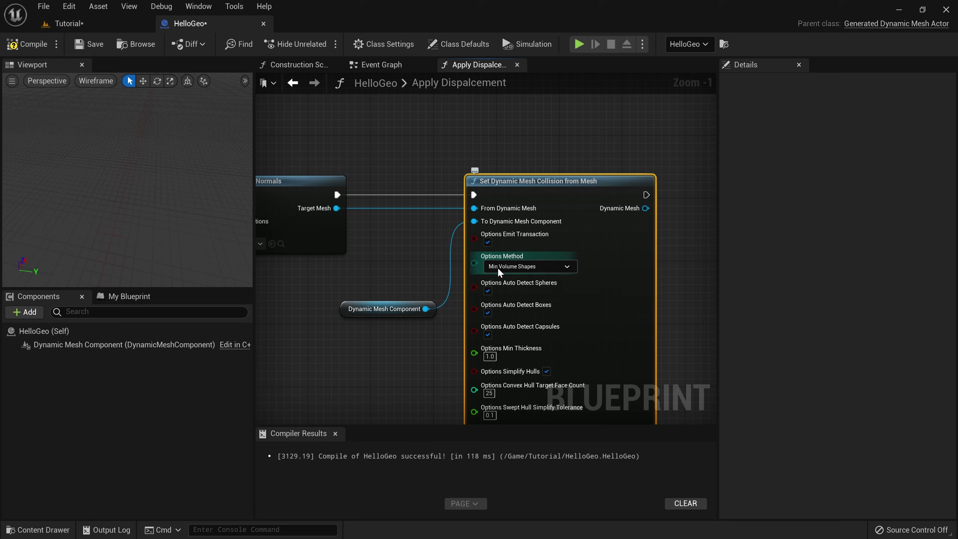
pyautogui.click(536, 267)
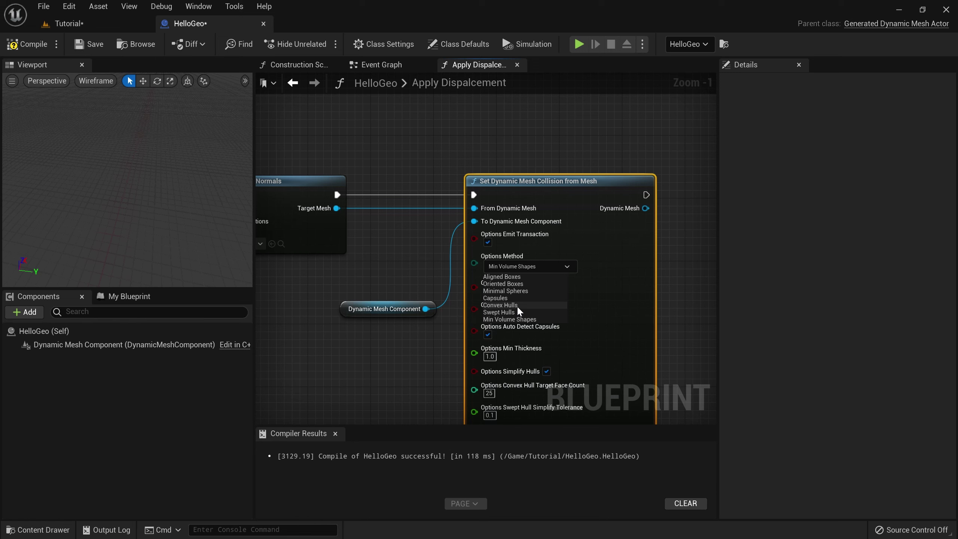
pyautogui.click(681, 265)
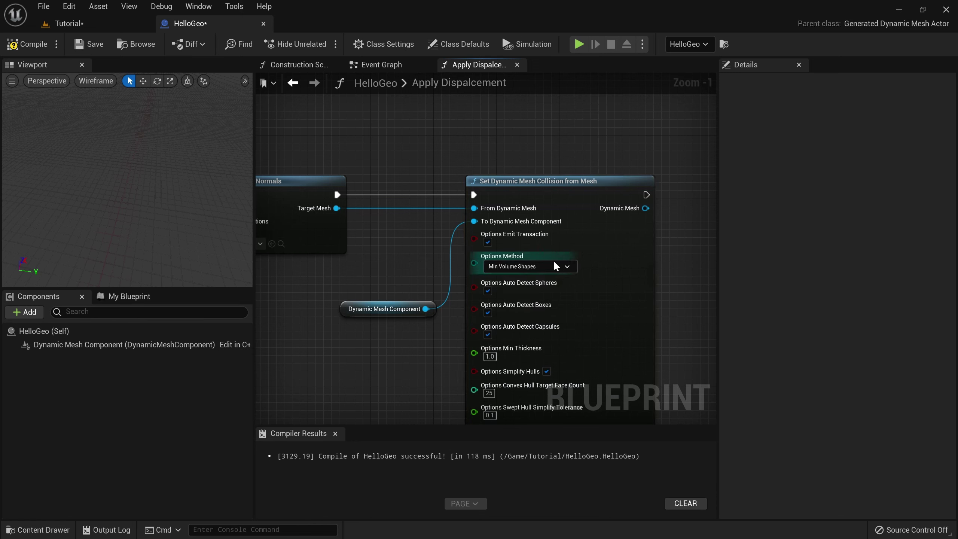
pyautogui.click(555, 266)
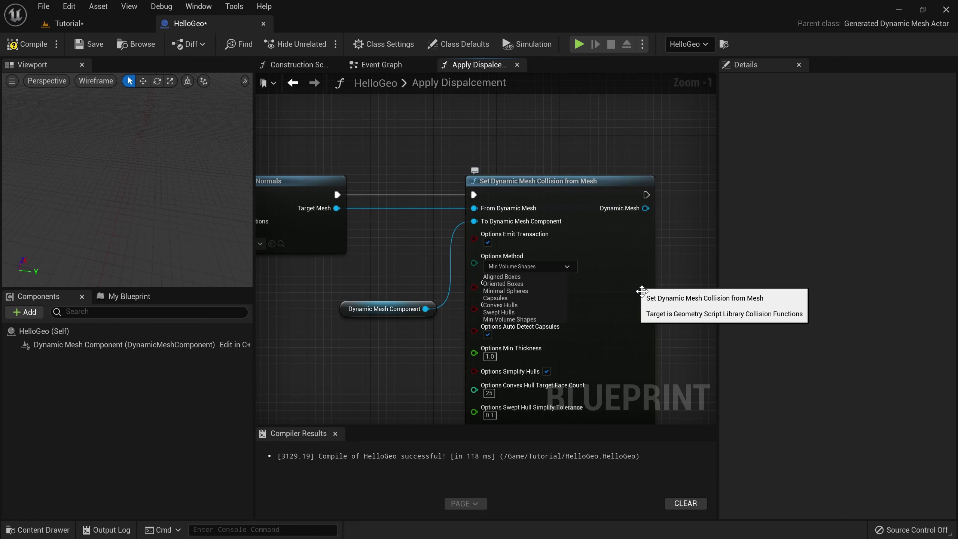
pyautogui.click(27, 44)
# - Play the Tutorial level, move the character against the displaced sphere to test collision, and stop playing
pyautogui.click(68, 23)
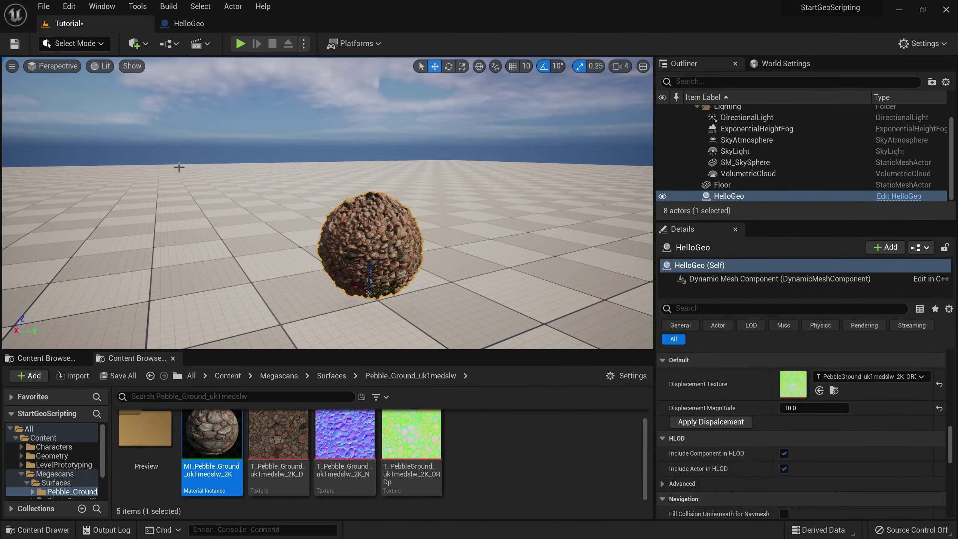
pyautogui.hotkey('alt', 'p')
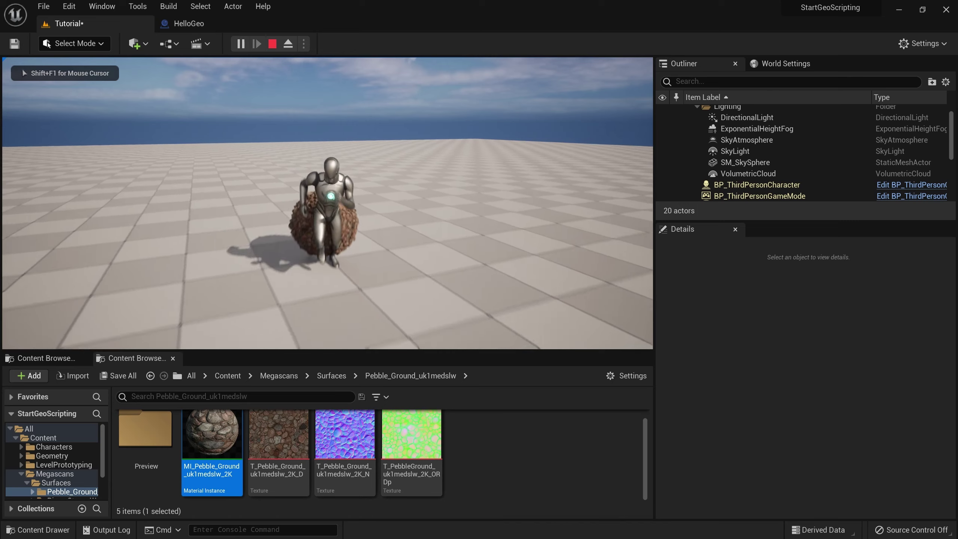
pyautogui.press('Escape')
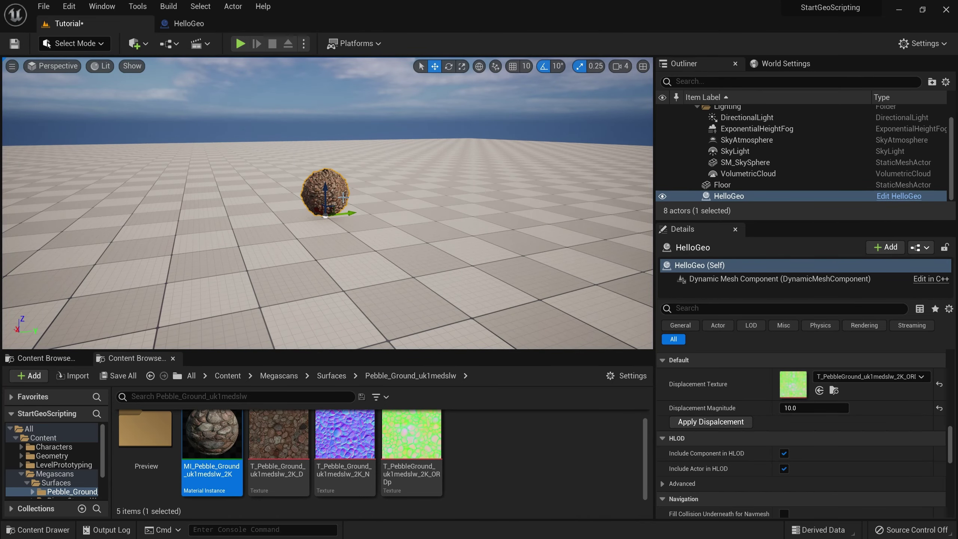
# - Run Apply Dispalcement on HelloGeo and retest the sphere's collision in a short play session
pyautogui.click(723, 422)
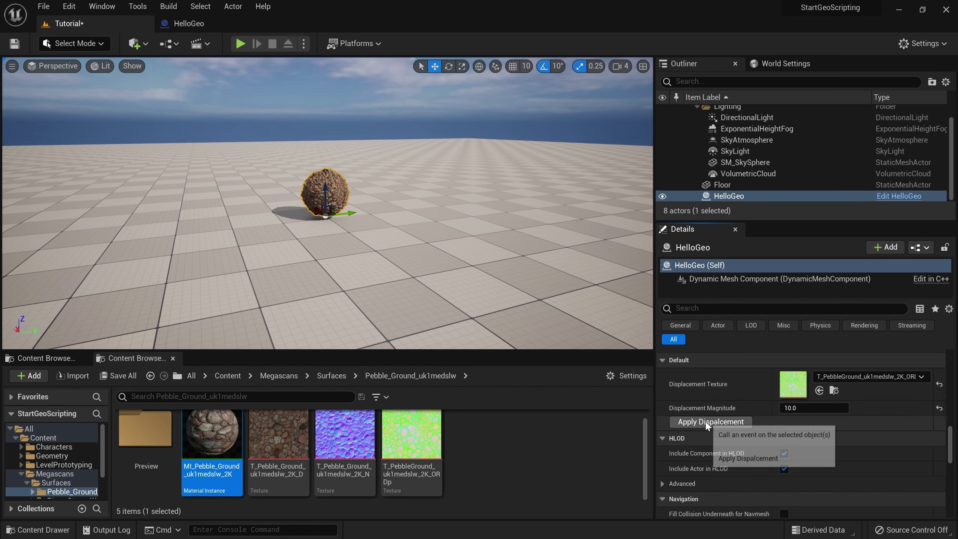
pyautogui.hotkey('alt', 'p')
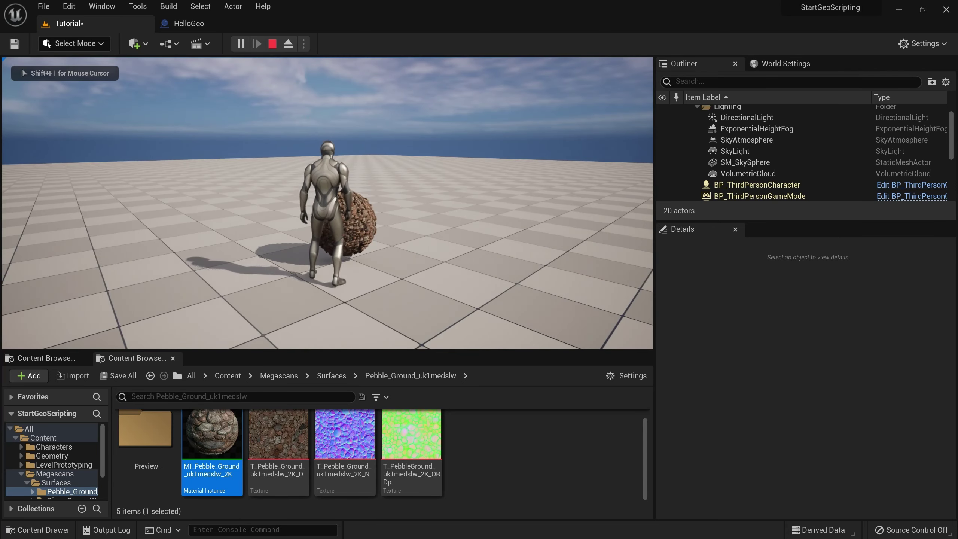
pyautogui.press('Escape')
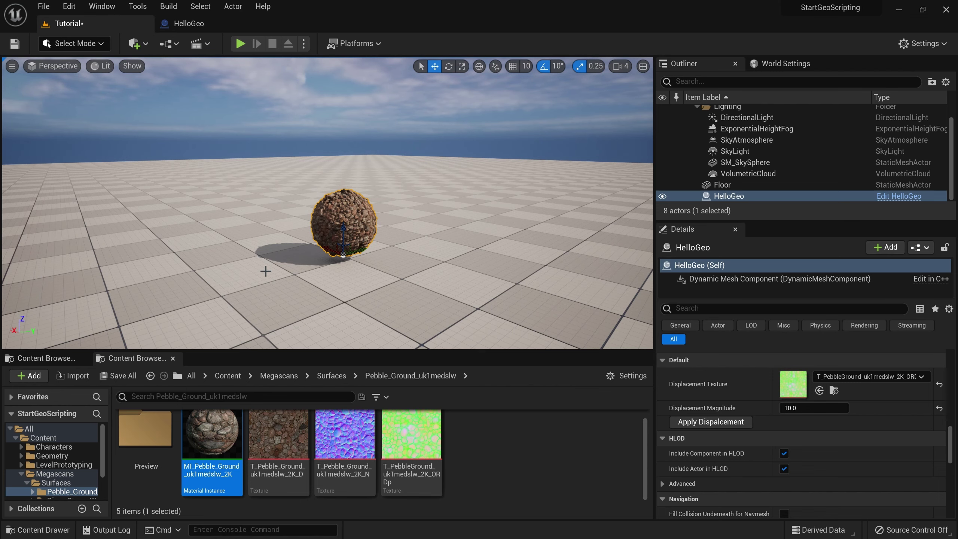
# - Switch to Modeling Mode and examine the HelloGeo sphere's collision geometry from several angles with the Physics Inspector
pyautogui.click(86, 42)
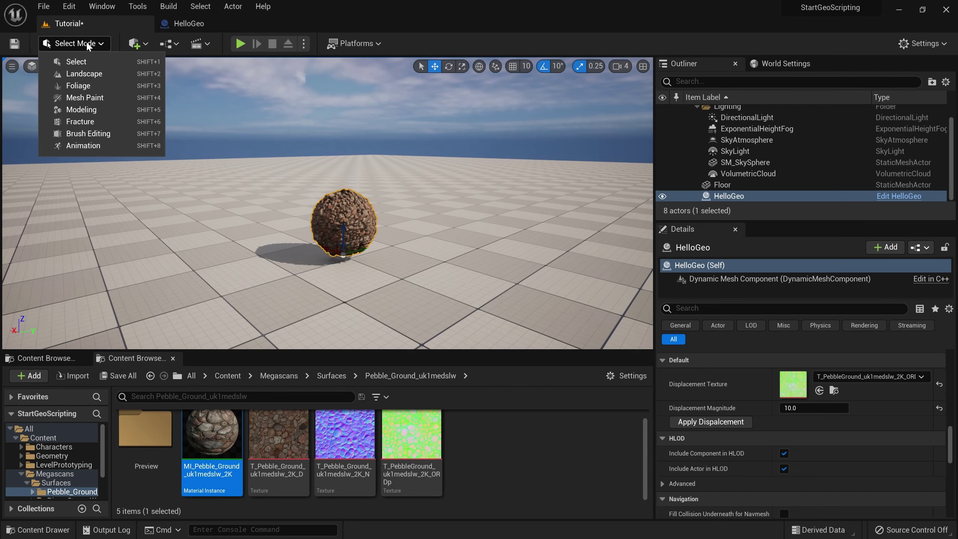
pyautogui.click(98, 109)
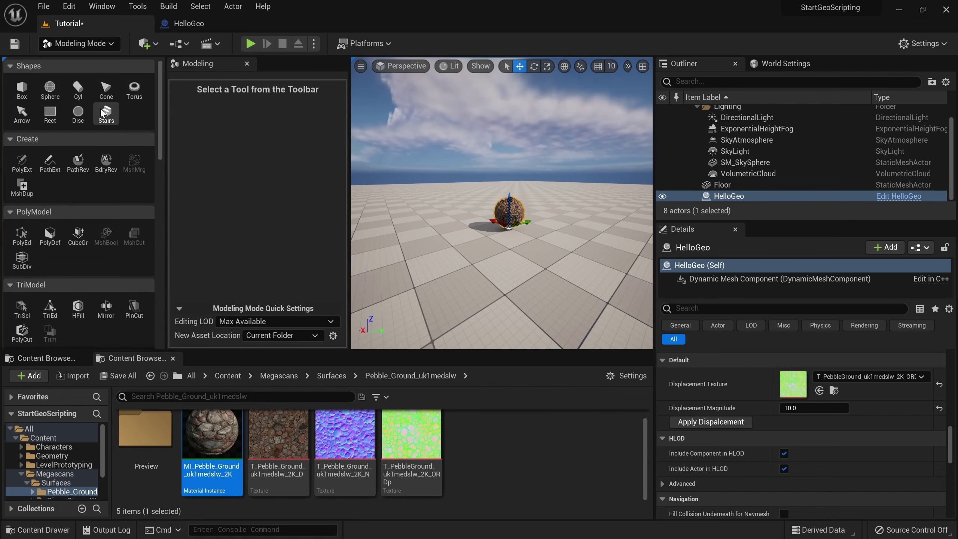
pyautogui.scroll(-5, 163, 251)
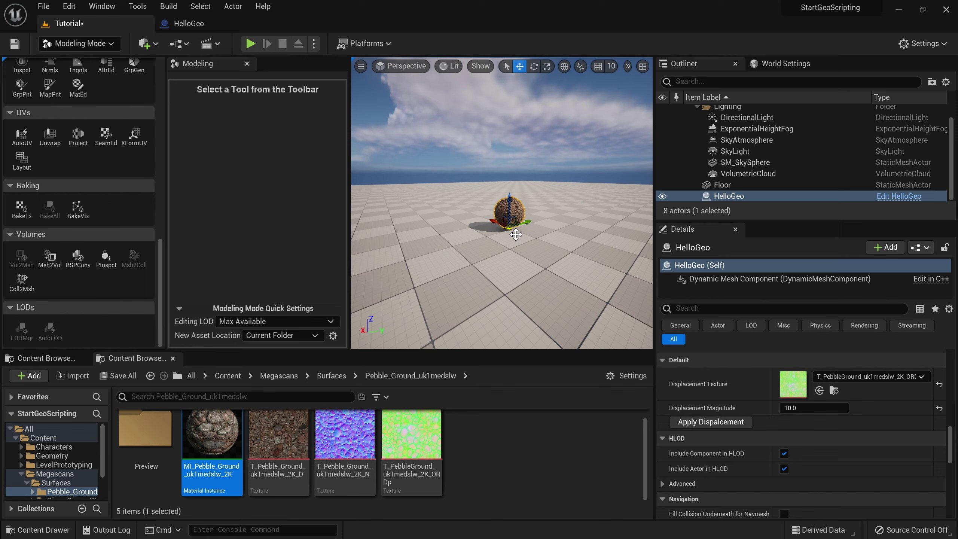
pyautogui.scroll(4, 516, 235)
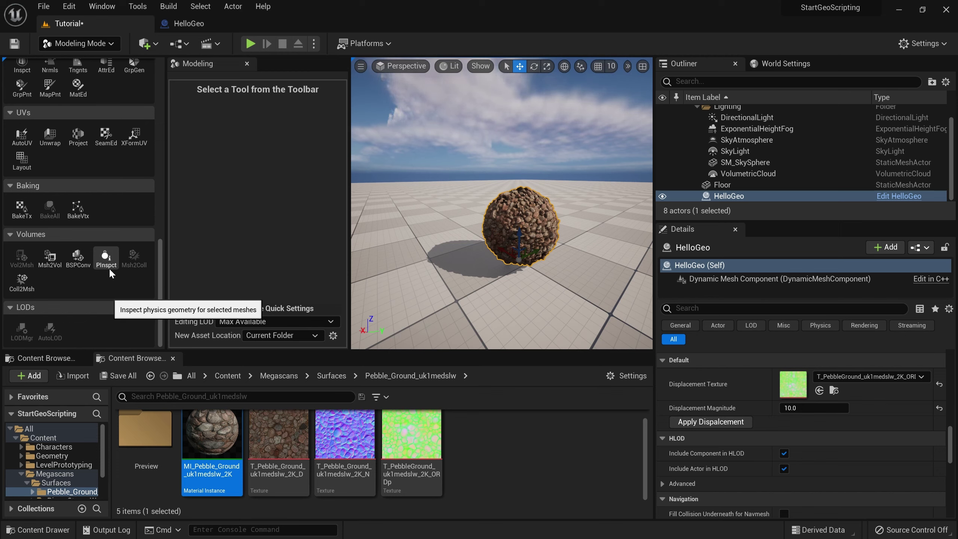
pyautogui.click(107, 260)
pyautogui.scroll(-4, 430, 199)
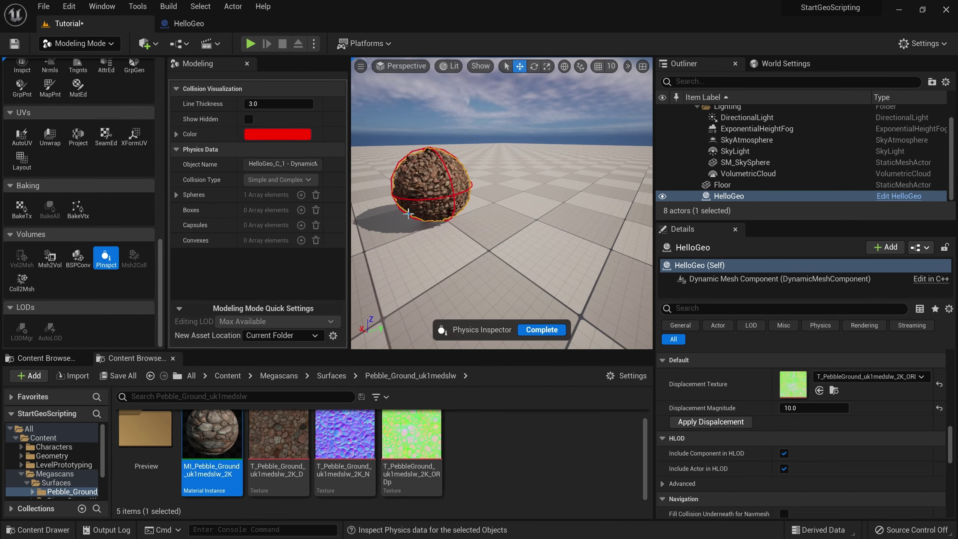
pyautogui.scroll(5, 396, 222)
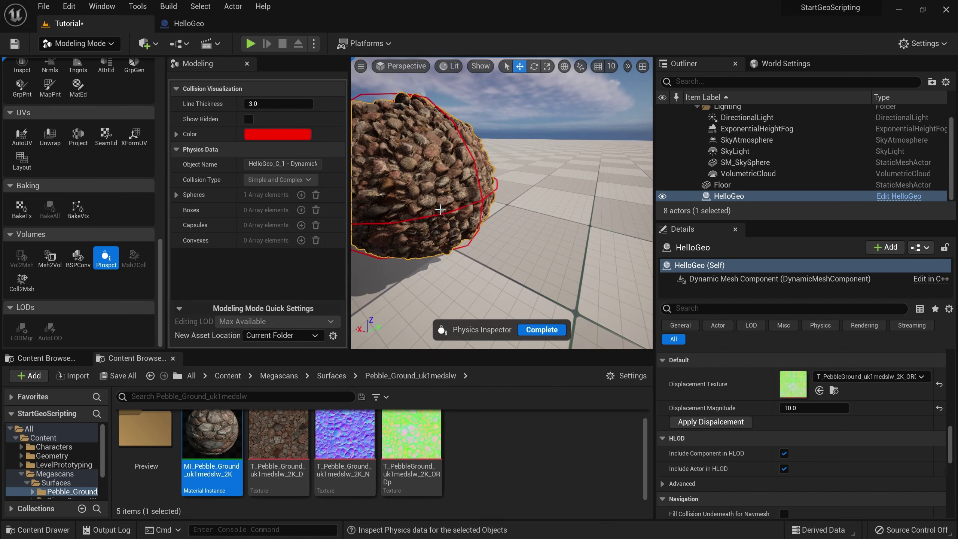
pyautogui.keyDown('alt'); pyautogui.moveTo(403, 195); pyautogui.dragTo(422, 196); pyautogui.keyUp('alt')
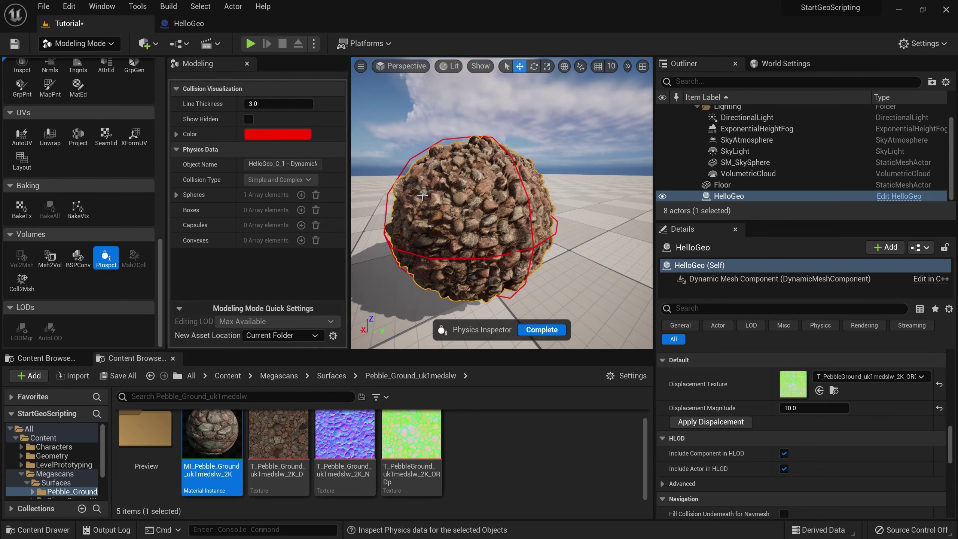
pyautogui.keyDown('alt'); pyautogui.moveTo(442, 234); pyautogui.dragTo(442, 234); pyautogui.keyUp('alt')
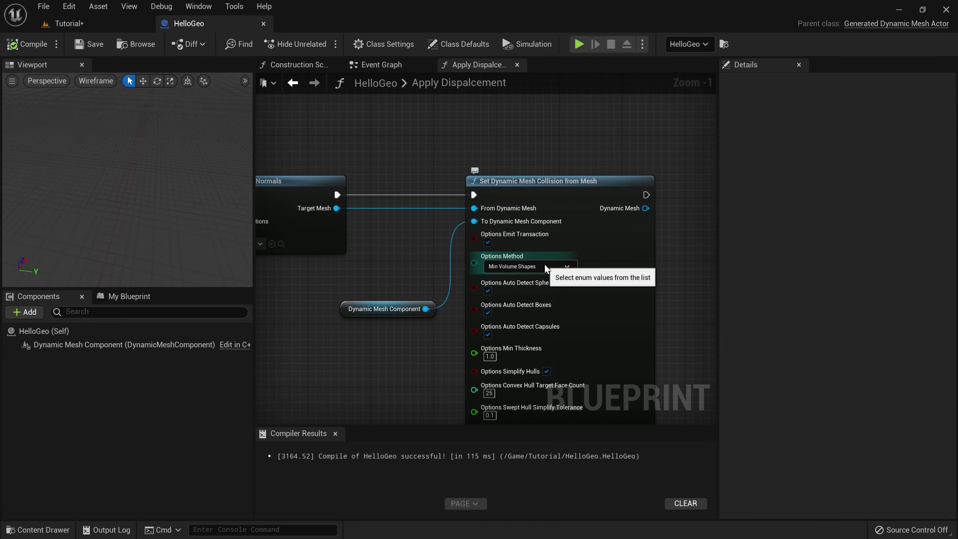
# - Set Options Method to Convex Hulls on the Set Dynamic Mesh Collision from Mesh node, then compile and save HelloGeo
pyautogui.click(513, 266)
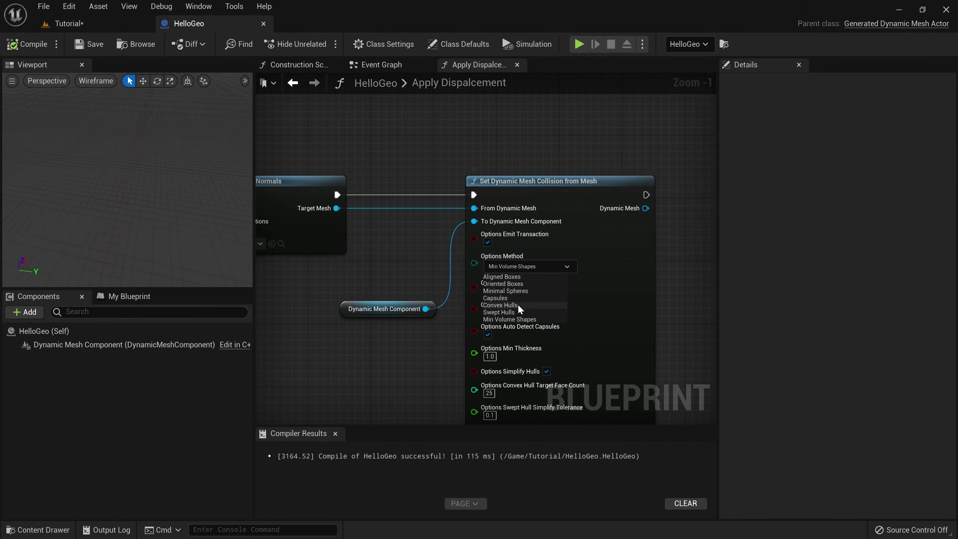
pyautogui.click(508, 305)
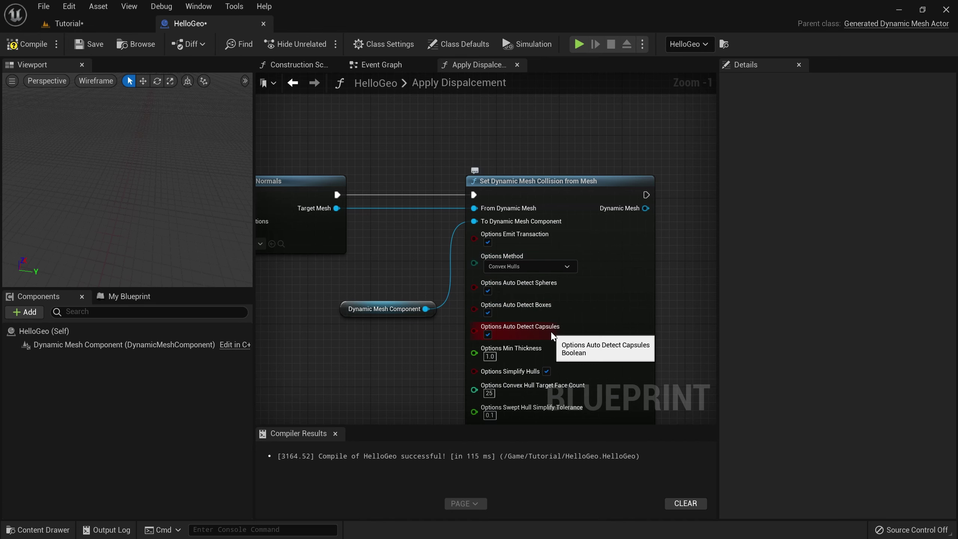
pyautogui.click(23, 44)
pyautogui.click(89, 44)
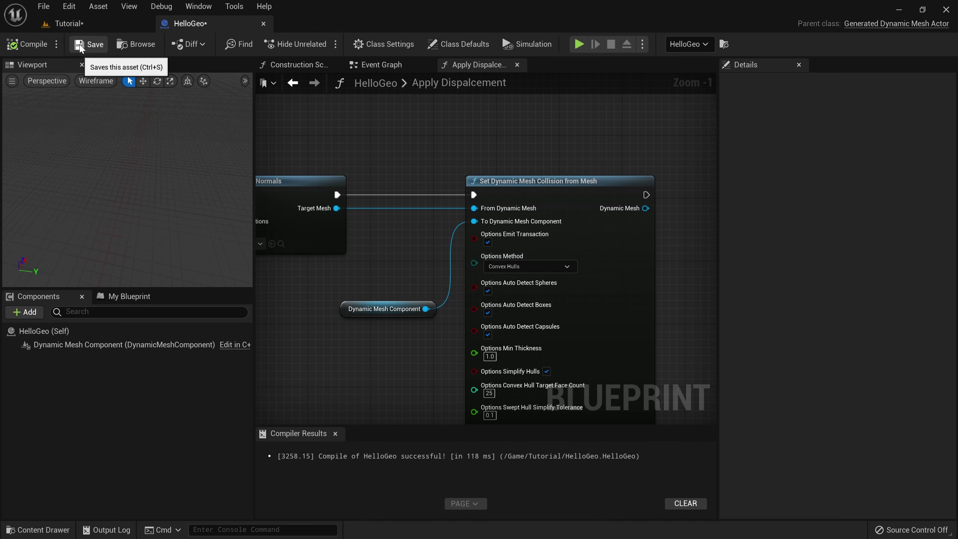
# - Complete the open Physics Inspector in the Tutorial level, rerun Apply Dispalcement on HelloGeo, and inspect its convex hull collision
pyautogui.click(94, 27)
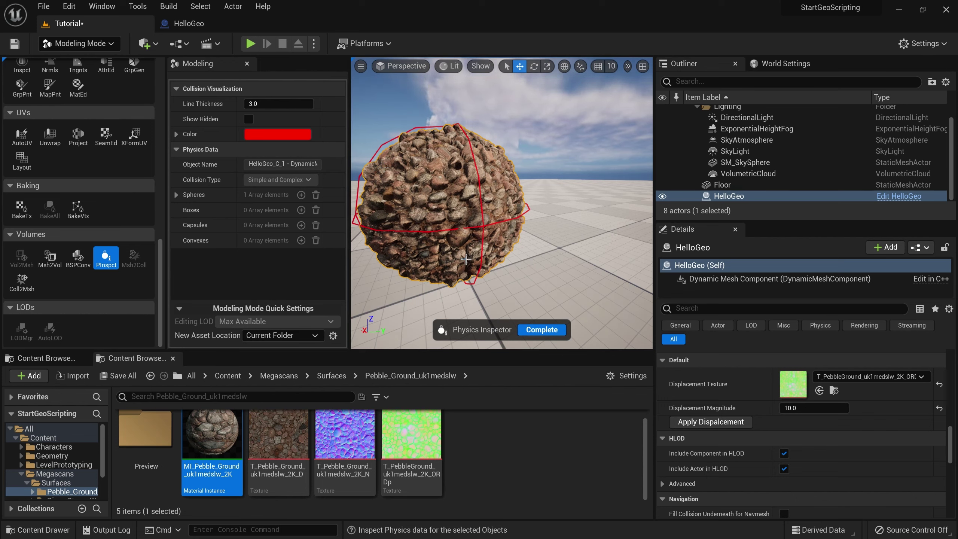
pyautogui.click(560, 334)
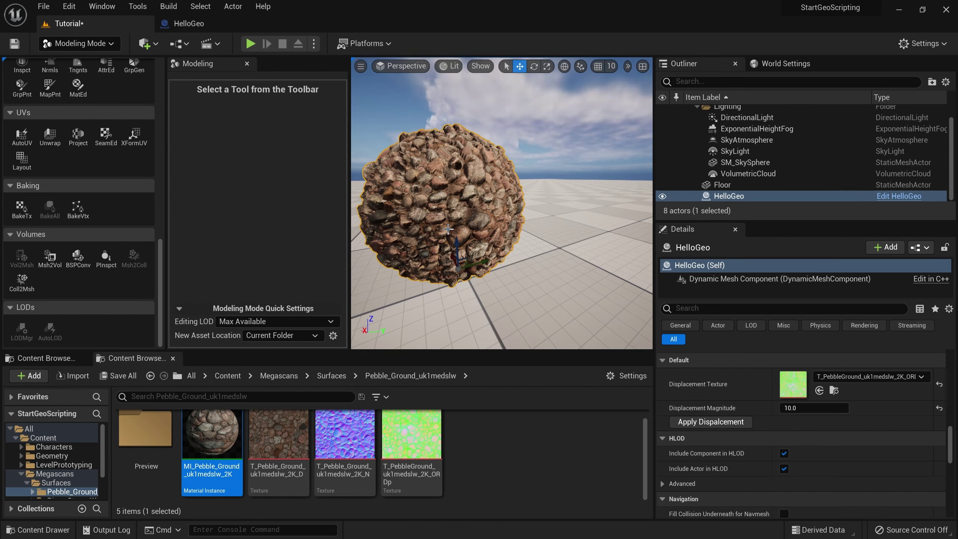
pyautogui.click(701, 422)
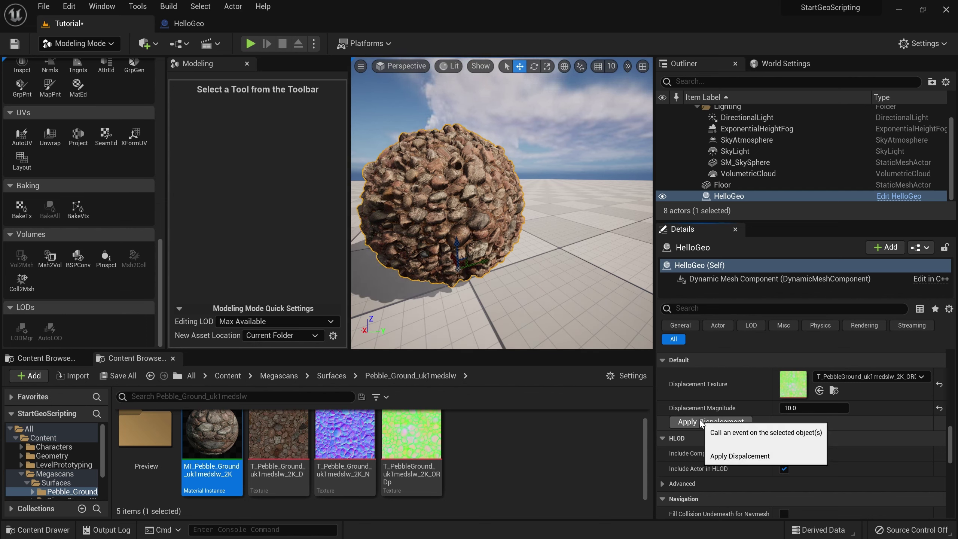
pyautogui.click(106, 266)
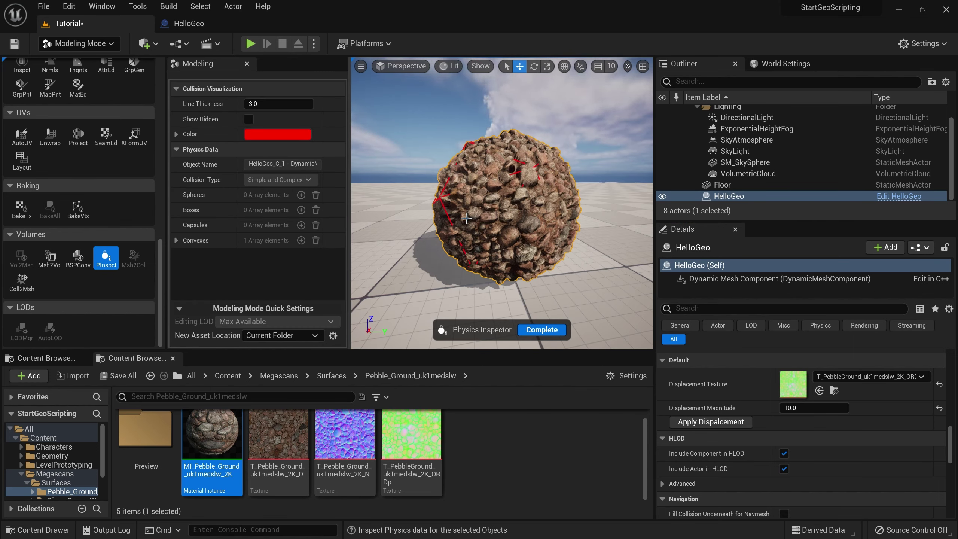
# - Set Options Convex Hull Target Face Count to 100 on HelloGeo's collision node and compile the Blueprint
pyautogui.click(194, 24)
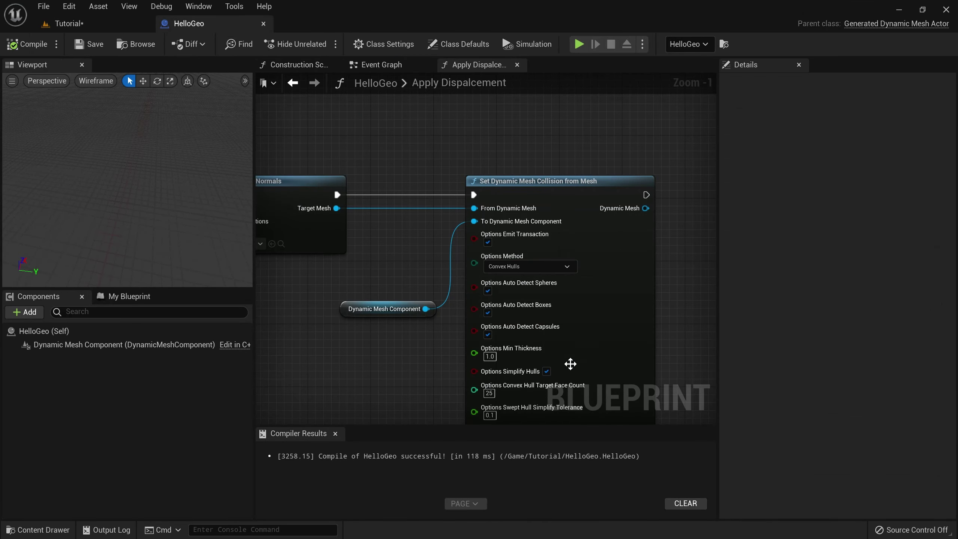
pyautogui.moveTo(601, 393); pyautogui.dragTo(591, 336, button='right')
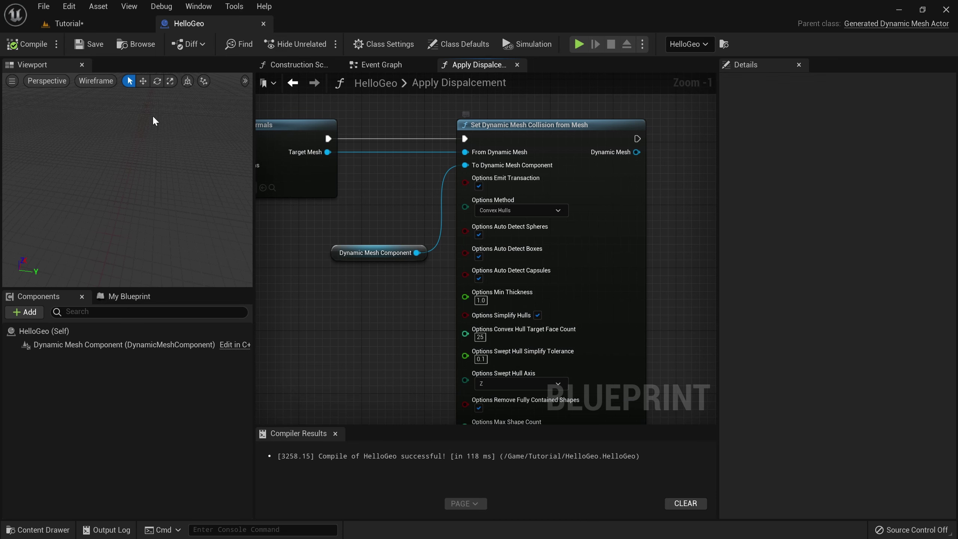
pyautogui.click(108, 23)
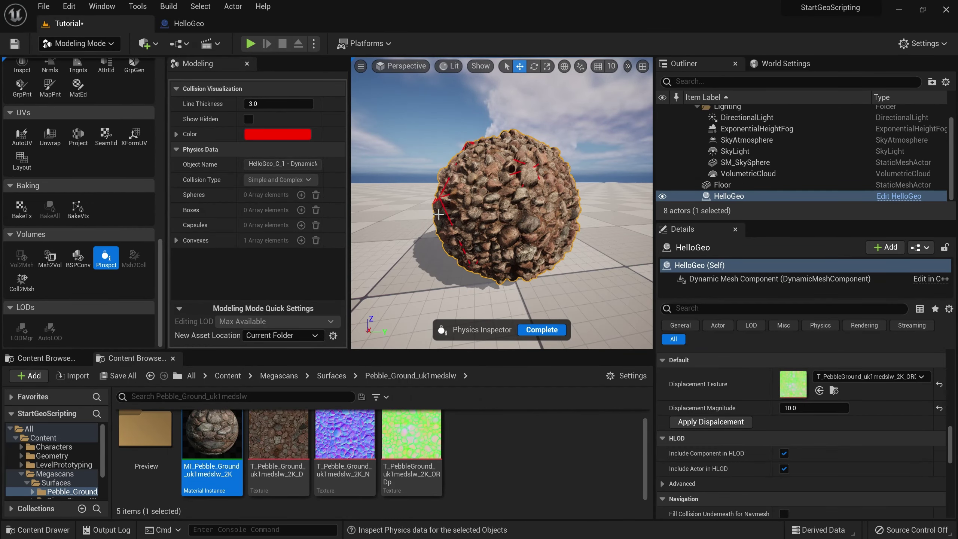
pyautogui.click(189, 24)
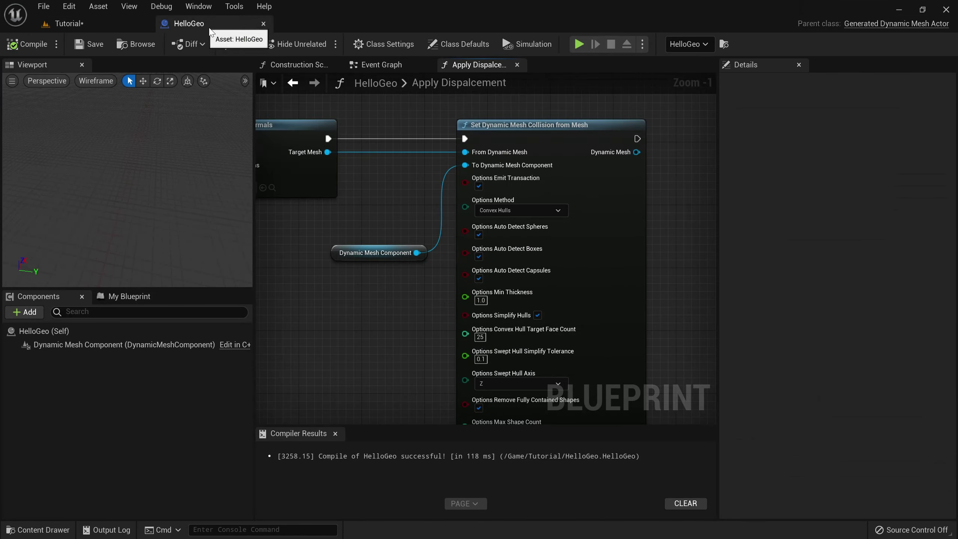
pyautogui.click(480, 337)
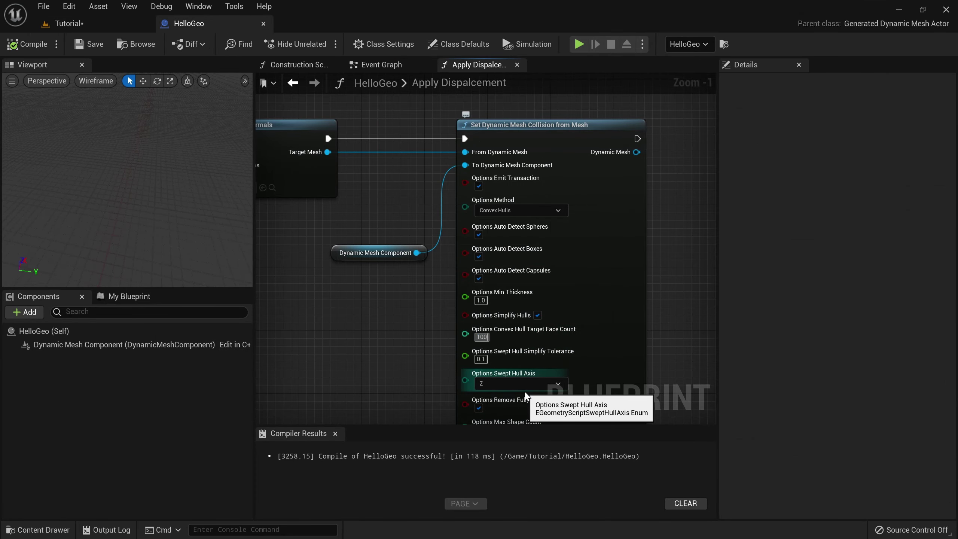
pyautogui.click(25, 44)
# - Regenerate HelloGeo's collision in the Tutorial level with Apply Dispalcement and restart the Physics Inspector to examine the refined hull
pyautogui.click(84, 30)
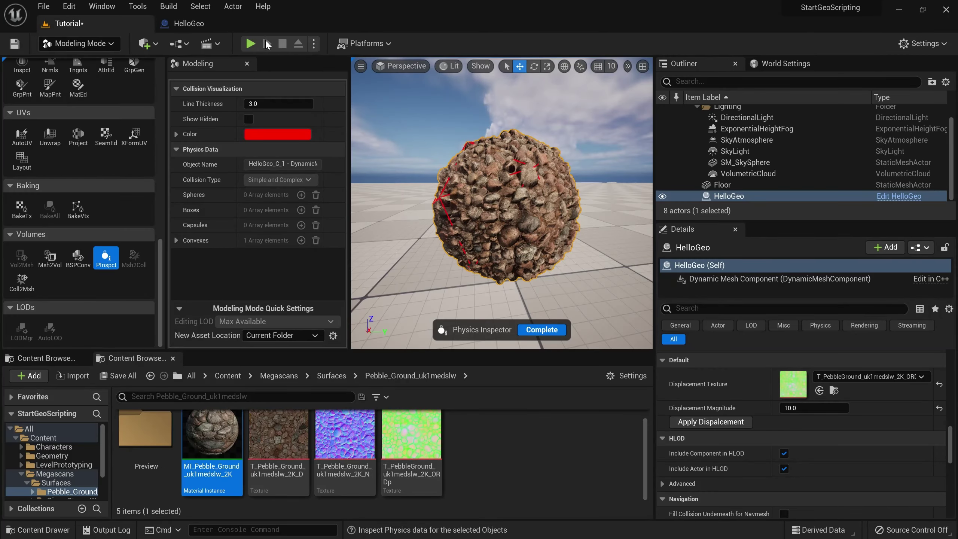
pyautogui.click(694, 422)
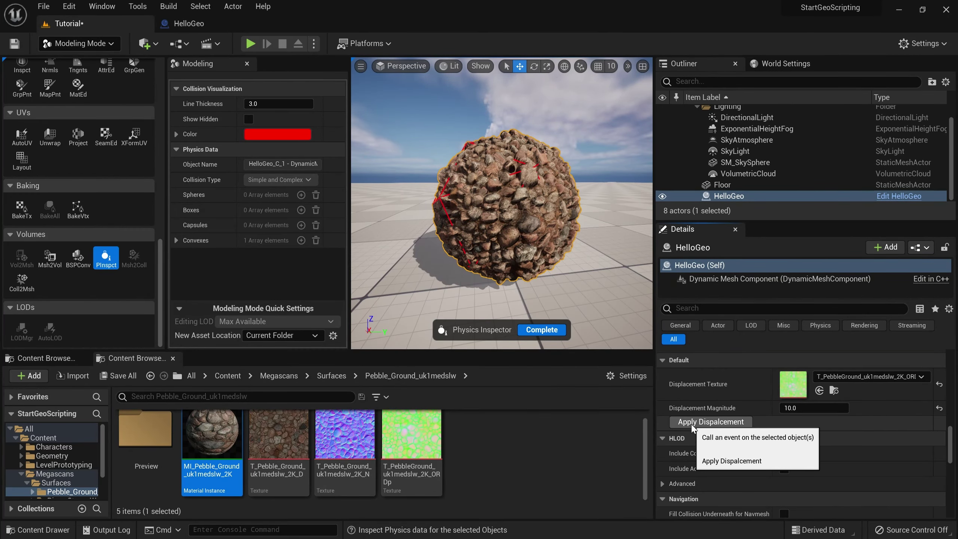
pyautogui.click(542, 330)
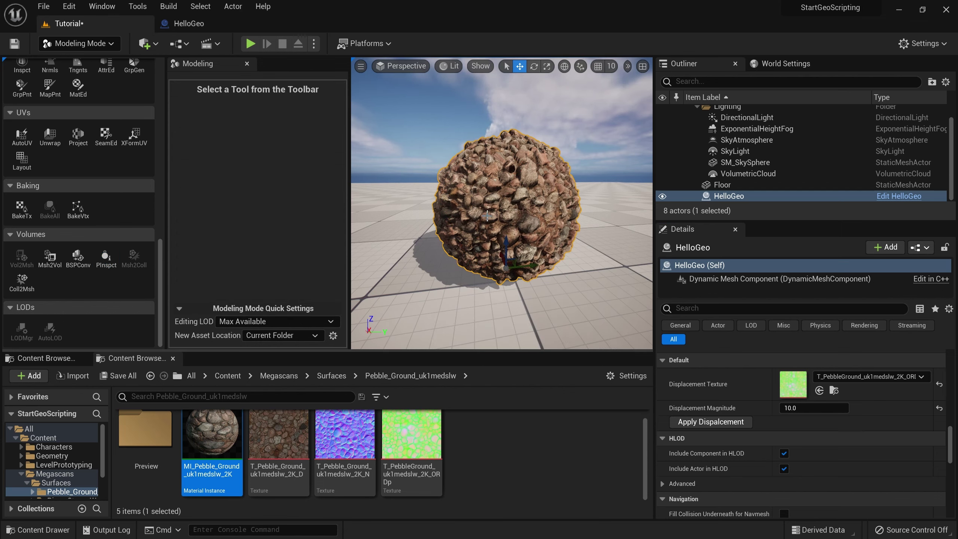
pyautogui.click(106, 257)
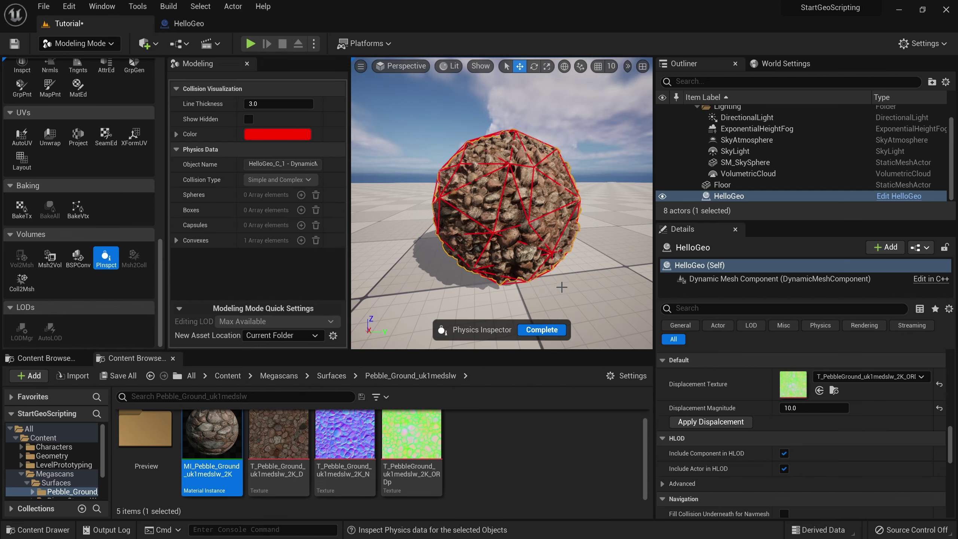
# - Inspect HelloGeo's refined convex hull from another angle, then play the Tutorial level to test it and stop
pyautogui.scroll(2, 562, 287)
pyautogui.moveTo(561, 287)
pyautogui.mouseDown(button='right')
pyautogui.moveTo(619, 289)
pyautogui.moveTo(562, 290)
pyautogui.mouseUp(button='right')
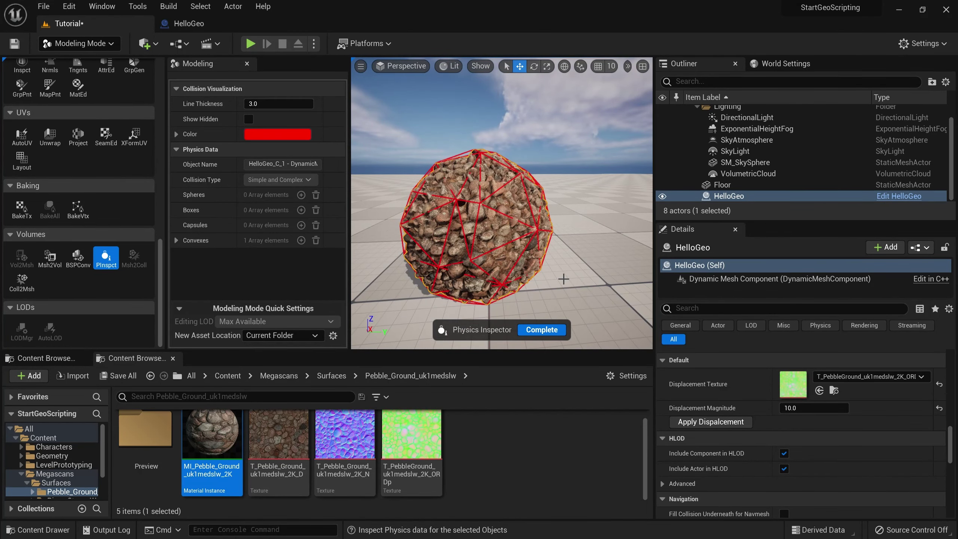
pyautogui.hotkey('alt', 'p')
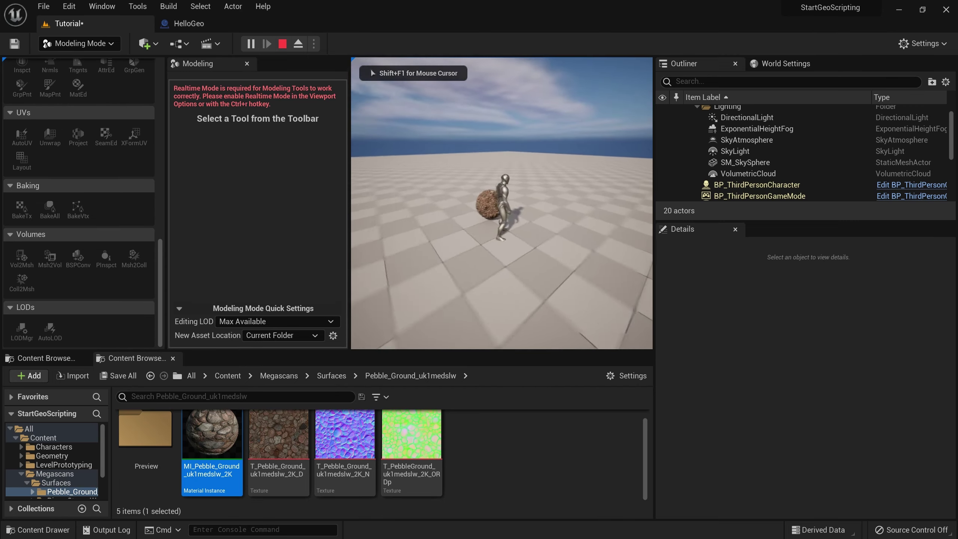
pyautogui.press('Escape')
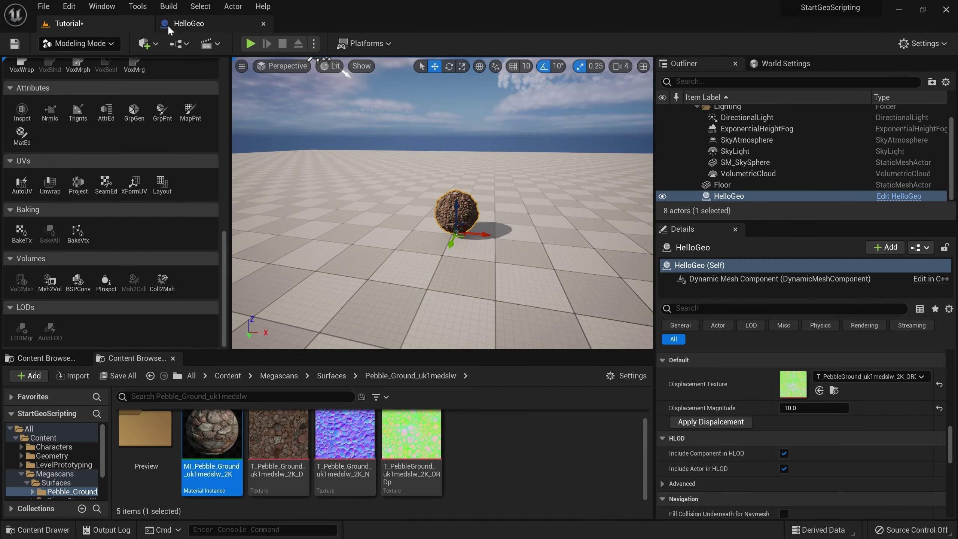
# - Enable Simulate Physics on HelloGeo's Dynamic Mesh Component, then compile and save the Blueprint
pyautogui.click(185, 23)
pyautogui.click(119, 345)
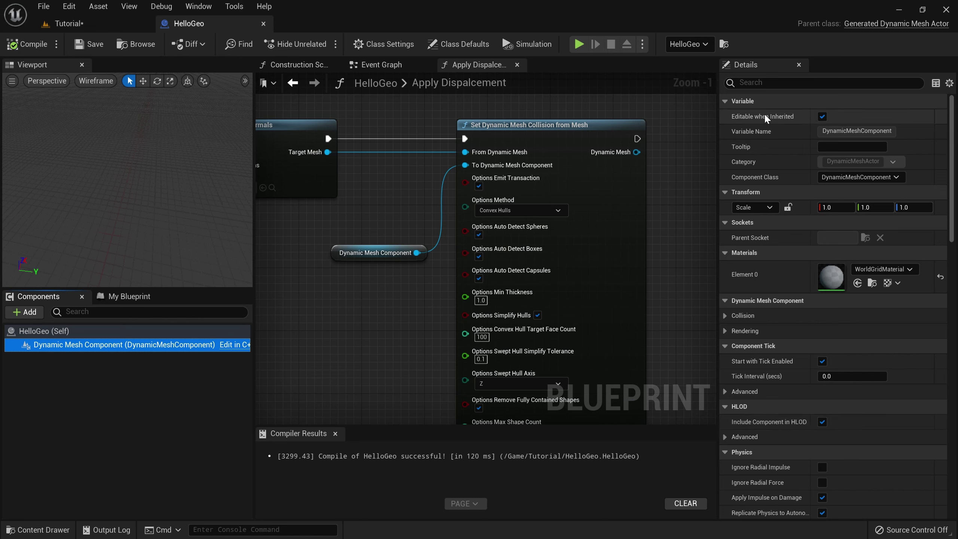
pyautogui.click(754, 83)
pyautogui.write('simu')
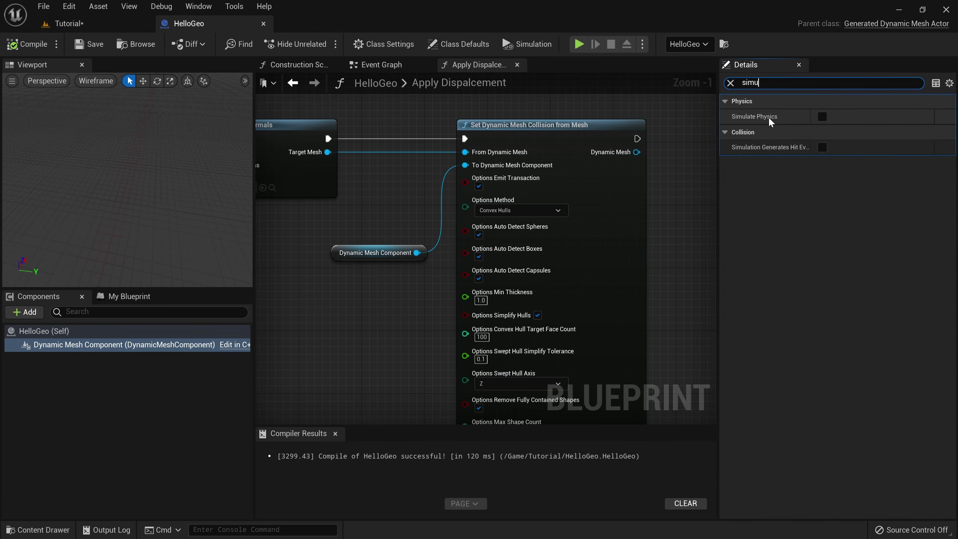
pyautogui.click(821, 117)
pyautogui.click(29, 44)
pyautogui.click(89, 44)
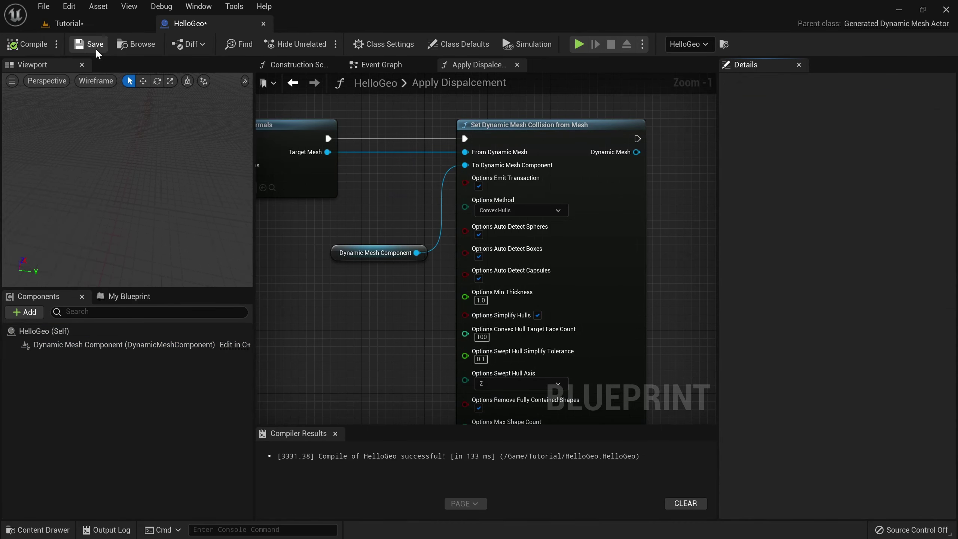
# - Play the Tutorial level, walk the character into the HelloGeo sphere to test pushing it, and stop playing
pyautogui.click(68, 24)
pyautogui.hotkey('alt', 'p')
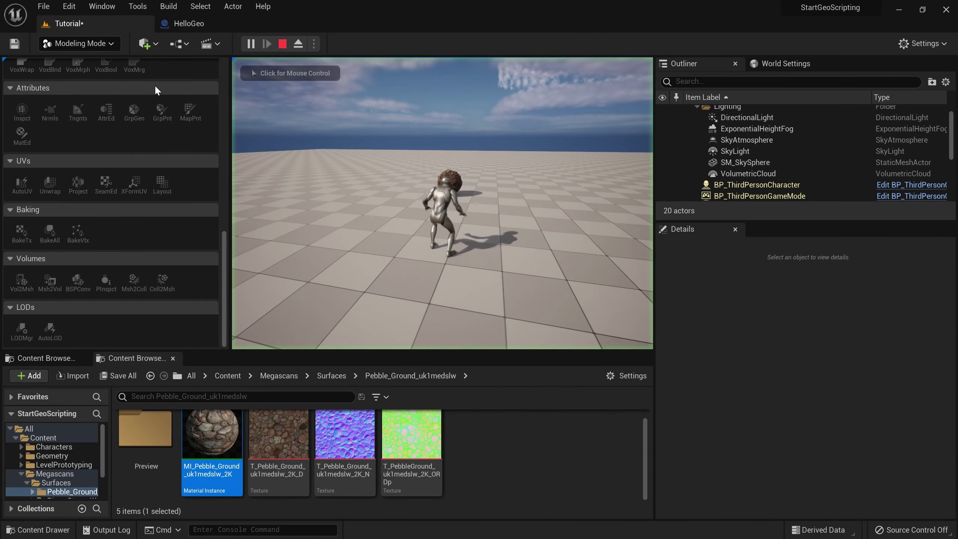
pyautogui.press('w')
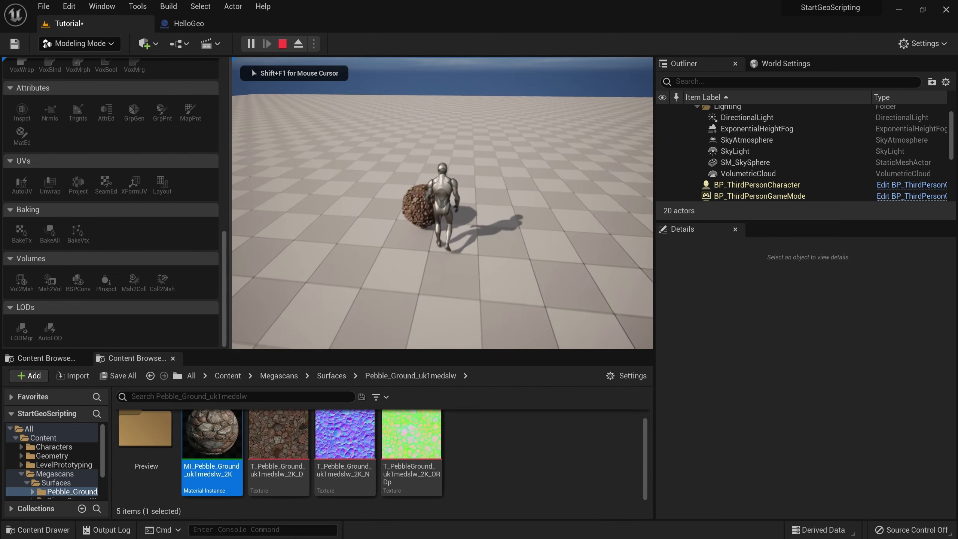
pyautogui.press('w')
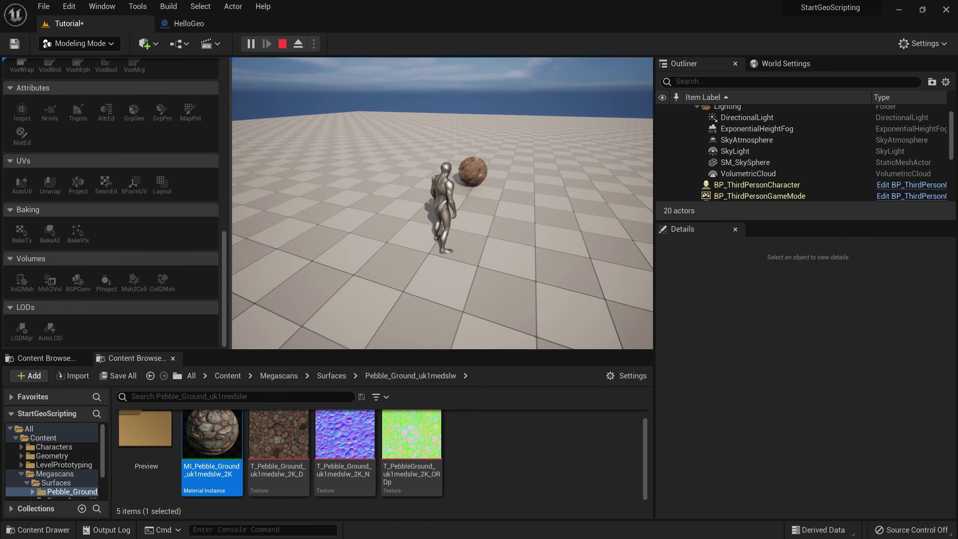
pyautogui.press('Escape')
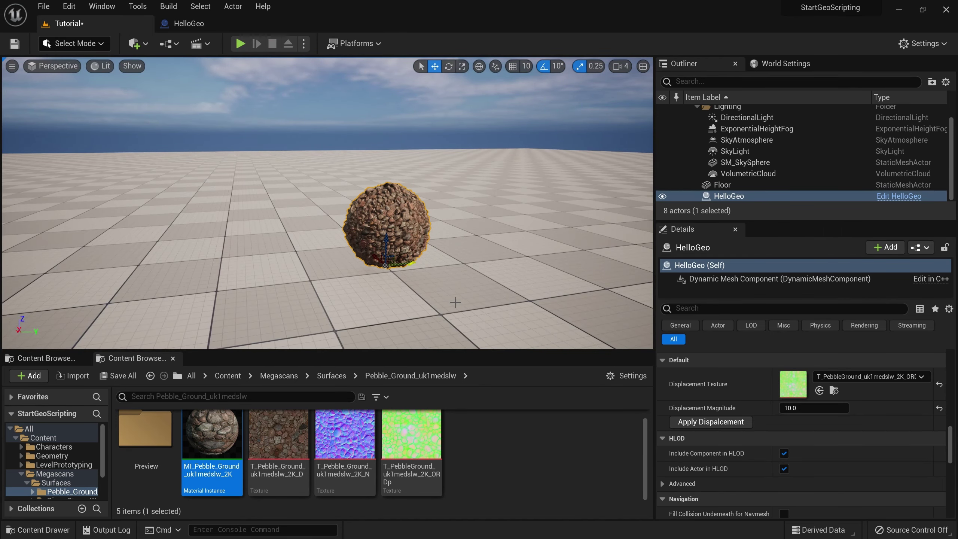
# - Collapse the Append Sphere Box node in HelloGeo's Apply Dispalcement graph into a new function named GetSourceMesh
pyautogui.click(189, 24)
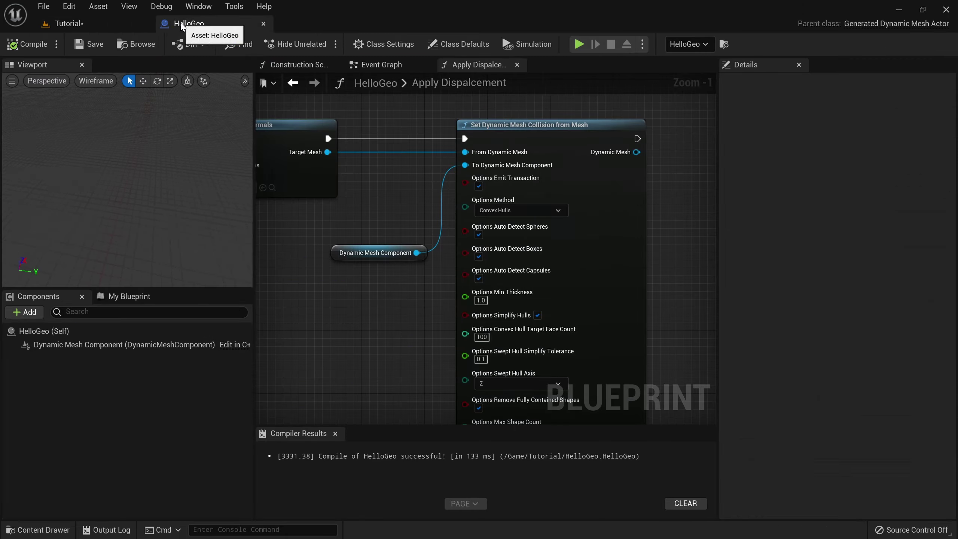
pyautogui.click(113, 25)
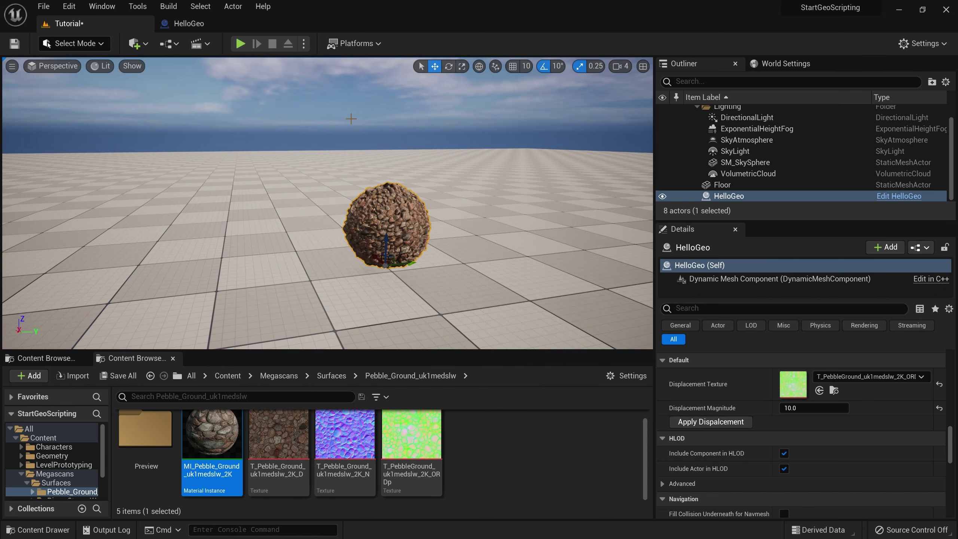
pyautogui.click(189, 24)
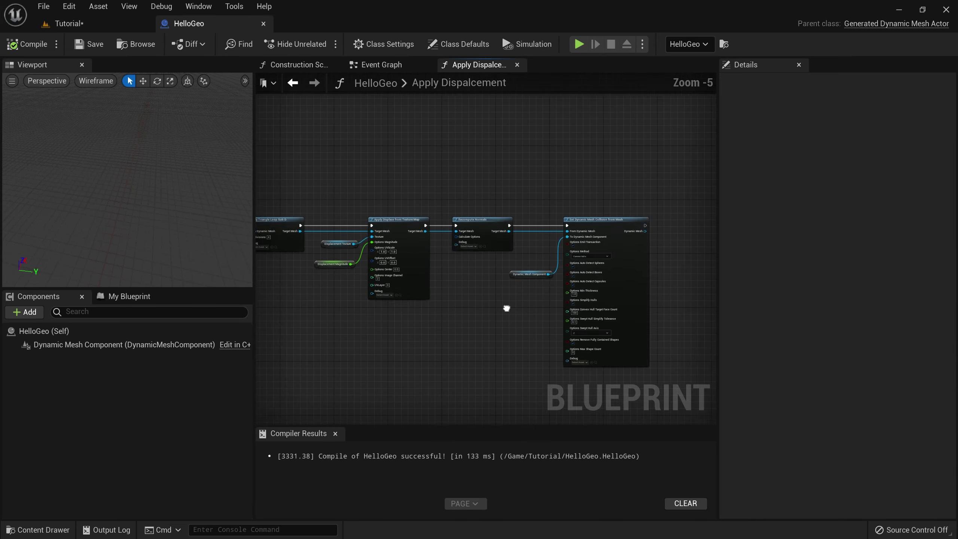
pyautogui.moveTo(507, 309); pyautogui.dragTo(332, 306, button='right')
pyautogui.scroll(3, 443, 255)
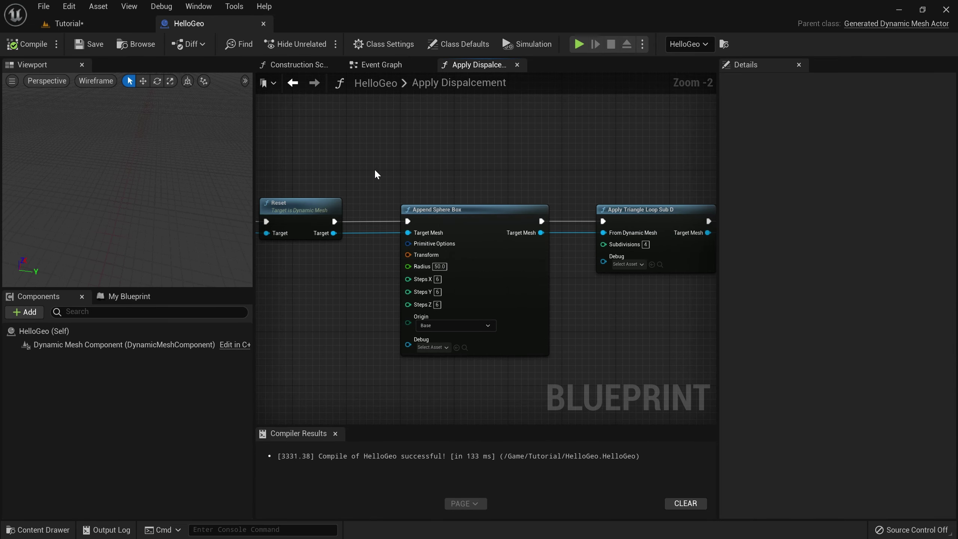
pyautogui.moveTo(376, 173); pyautogui.dragTo(411, 279)
pyautogui.click(570, 372)
pyautogui.rightClick(452, 210)
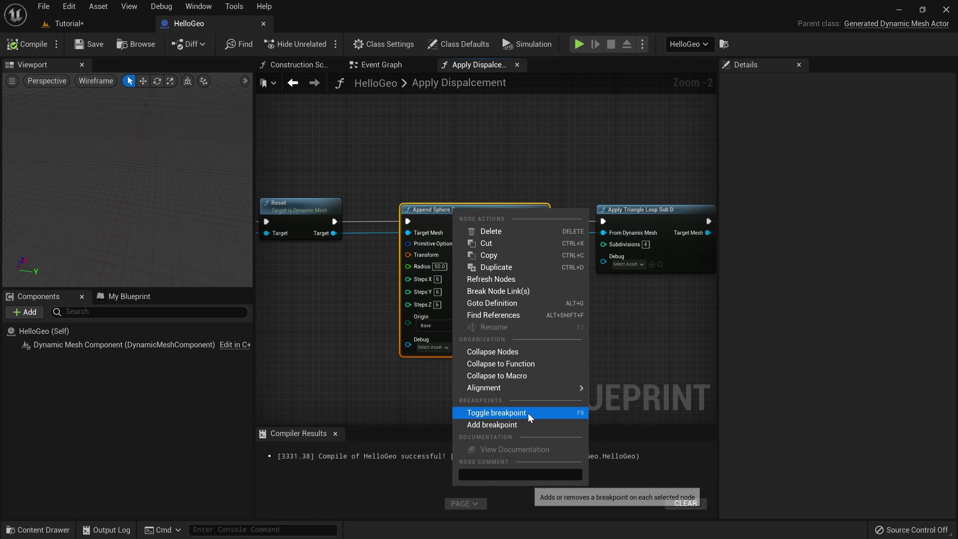
pyautogui.click(509, 364)
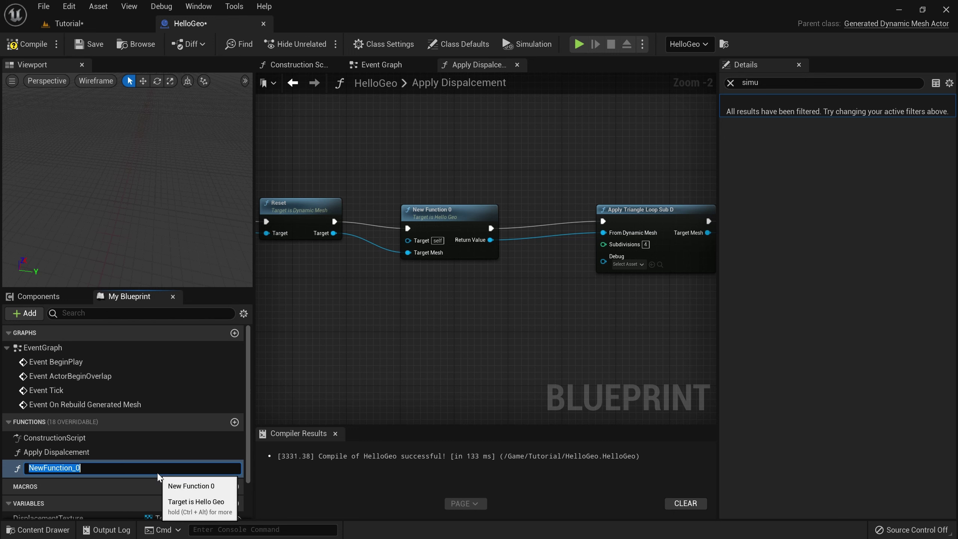
pyautogui.write('GetSourceMesh')
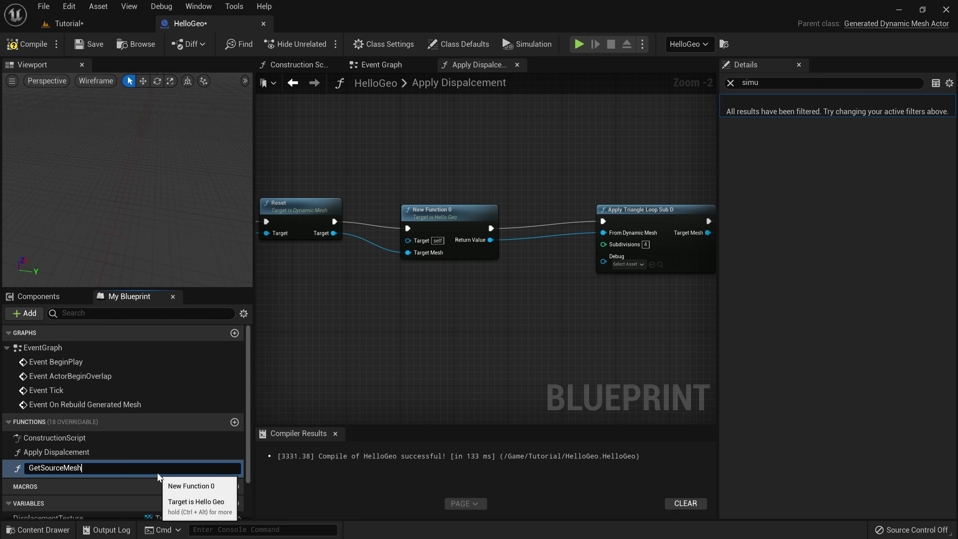
pyautogui.press('Return')
# - Open the GetSourceMesh function and space its entry and return nodes away from Append Sphere Box
pyautogui.doubleClick(413, 234)
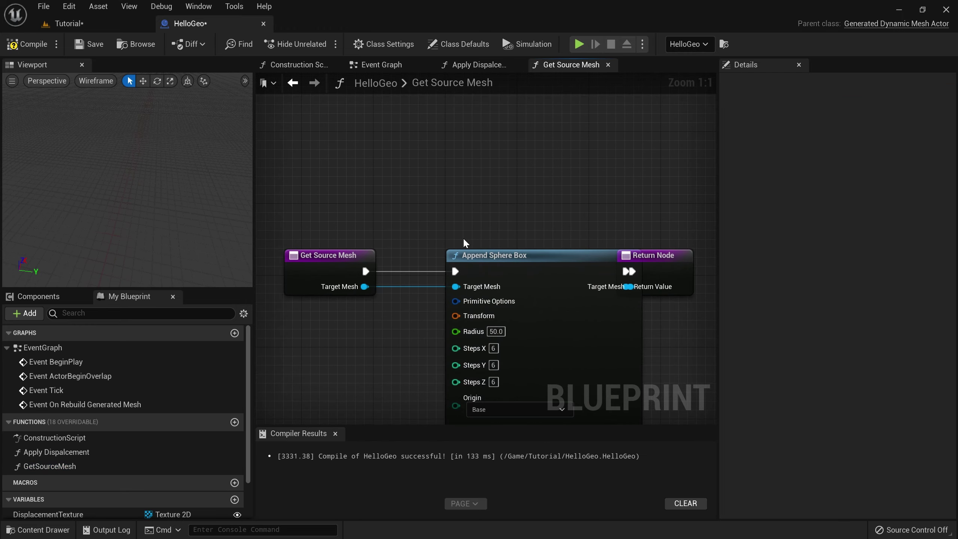
pyautogui.click(662, 277)
pyautogui.scroll(-4, 658, 272)
pyautogui.moveTo(539, 317); pyautogui.dragTo(661, 319, button='right')
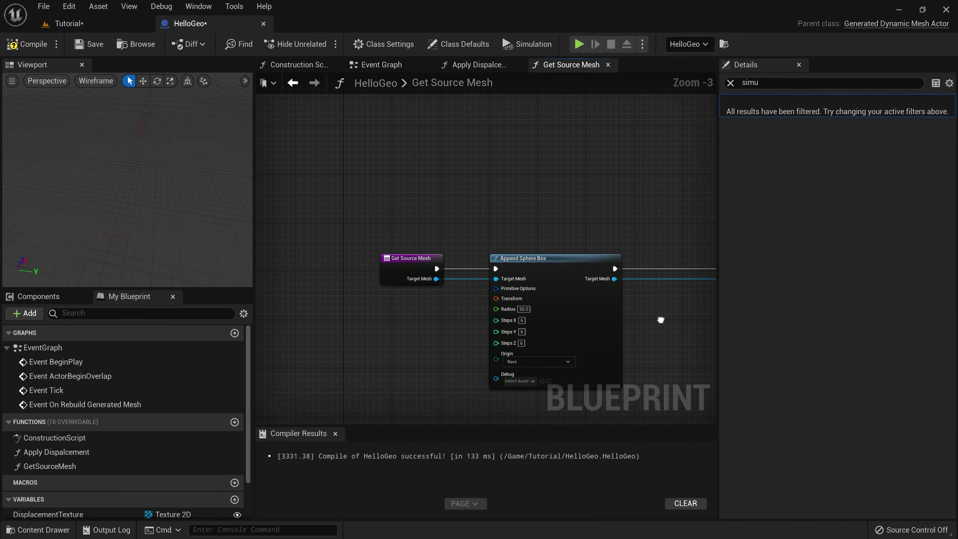
pyautogui.moveTo(421, 273); pyautogui.dragTo(318, 272)
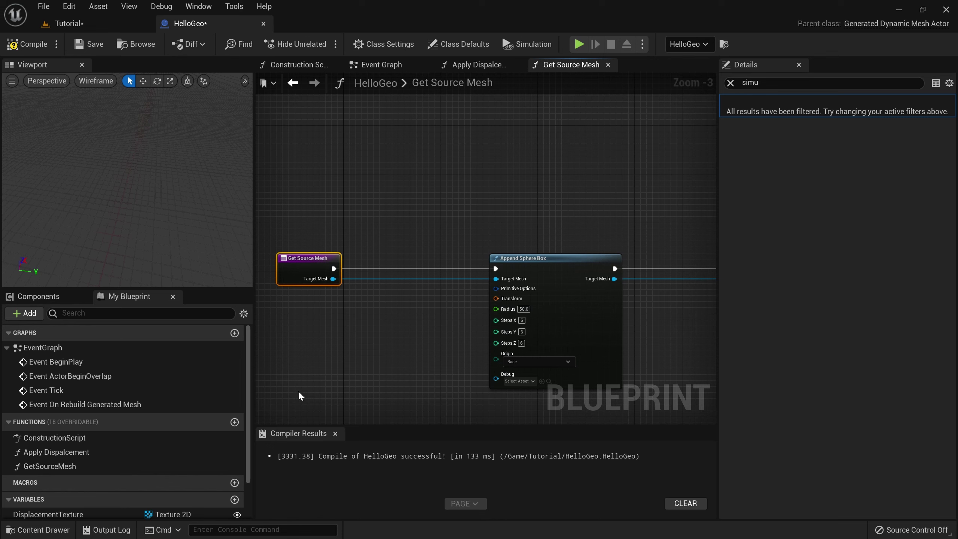
# - Add an instance-editable variable named SourceStaticMesh of type Static Mesh to HelloGeo and compile the Blueprint
pyautogui.scroll(-2, 120, 441)
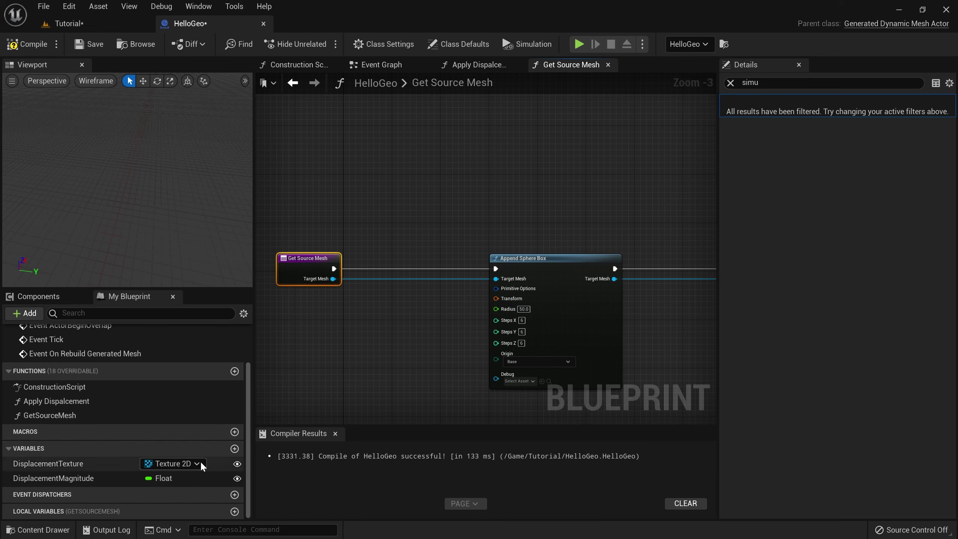
pyautogui.click(235, 448)
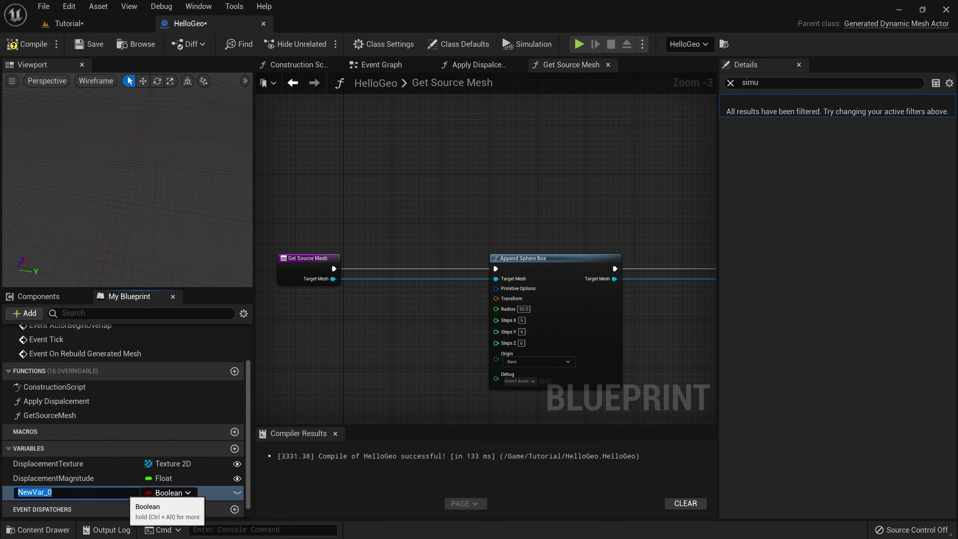
pyautogui.write('So')
pyautogui.press('Return')
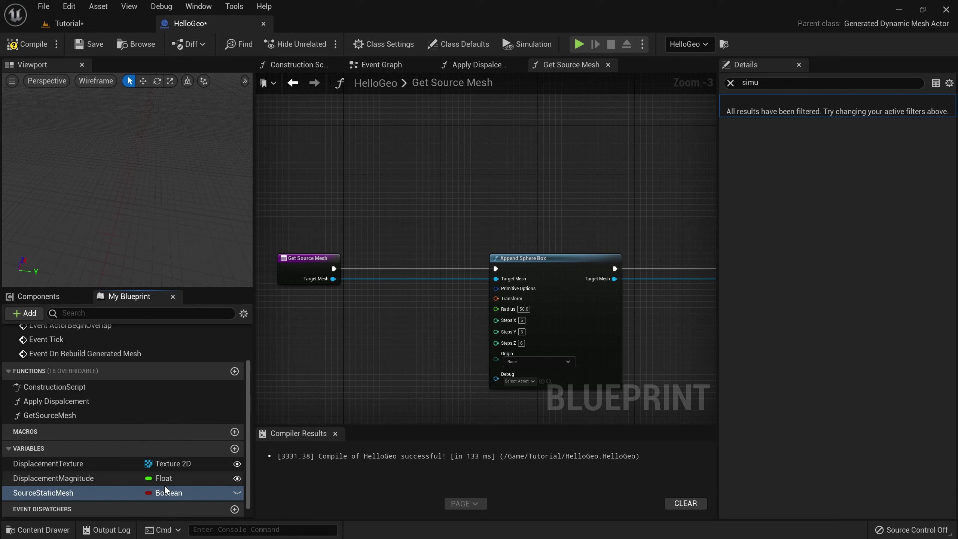
pyautogui.click(167, 490)
pyautogui.write('Stati')
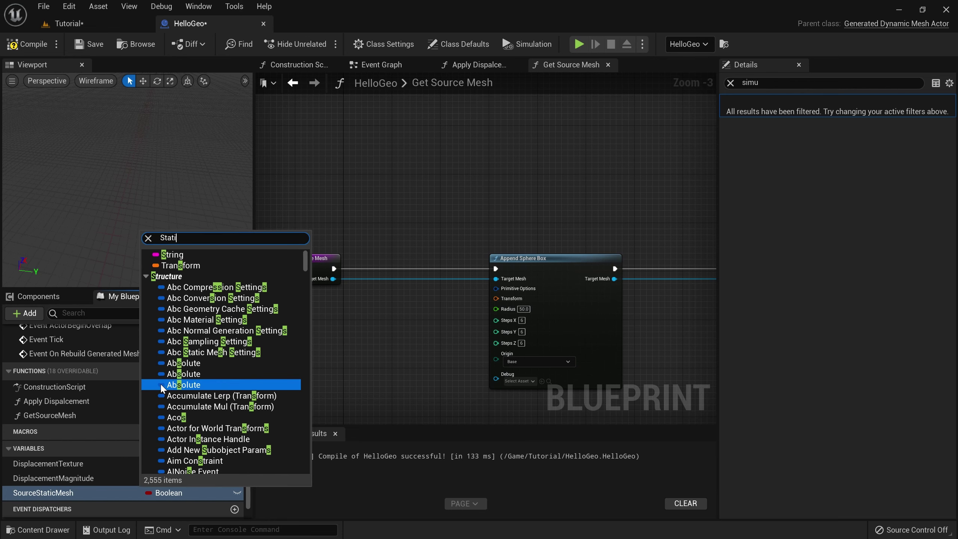
pyautogui.write('c Mesh')
pyautogui.click(160, 382)
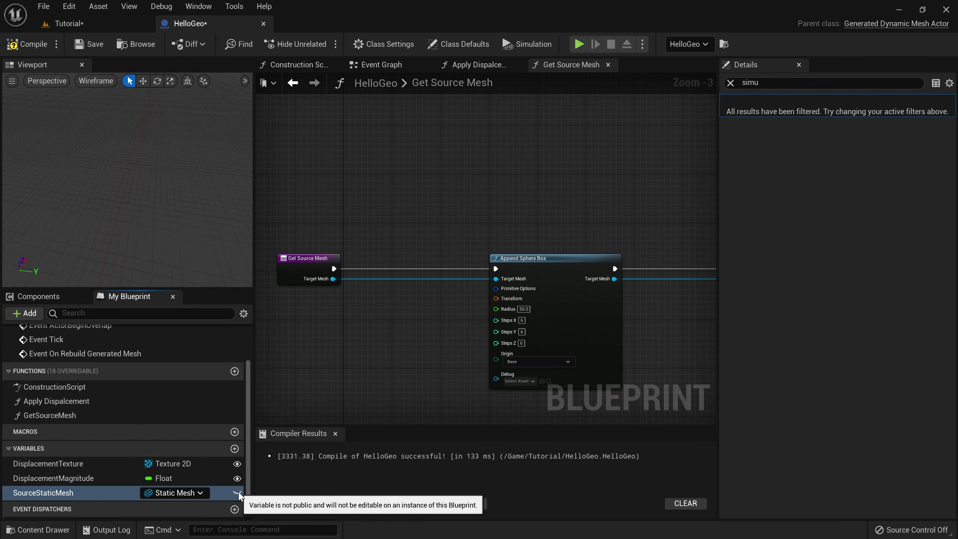
pyautogui.click(237, 493)
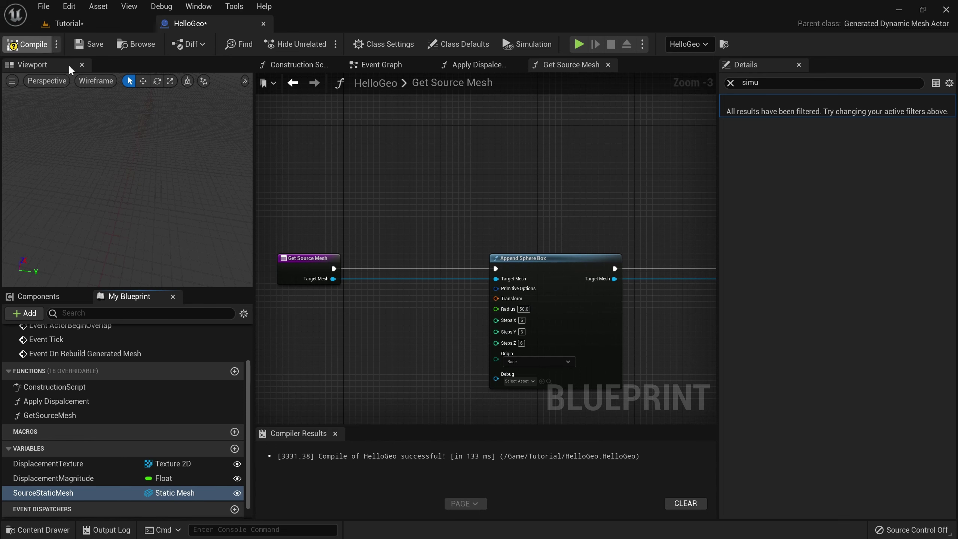
pyautogui.press('F7')
# - Place a getter for SourceStaticMesh above the GetSourceMesh execution line and convert it to a validated get
pyautogui.moveTo(57, 492); pyautogui.dragTo(367, 190)
pyautogui.click(406, 206)
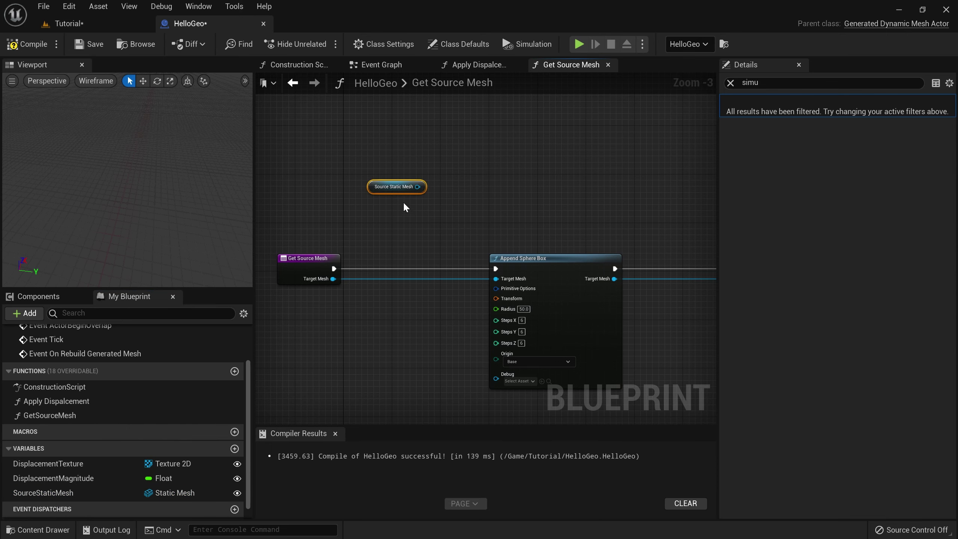
pyautogui.moveTo(405, 208); pyautogui.dragTo(382, 270, button='right')
pyautogui.rightClick(378, 249)
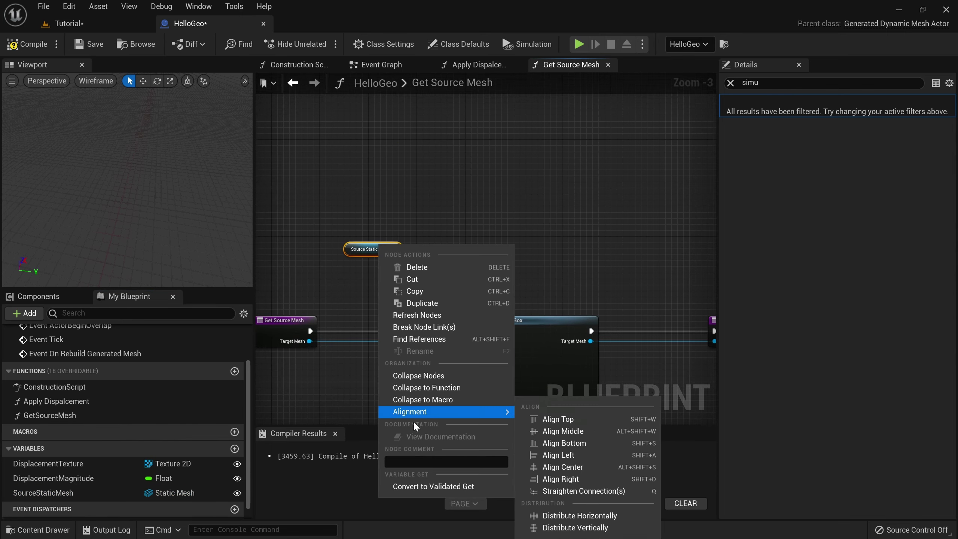
pyautogui.click(426, 486)
pyautogui.moveTo(418, 237); pyautogui.dragTo(386, 254)
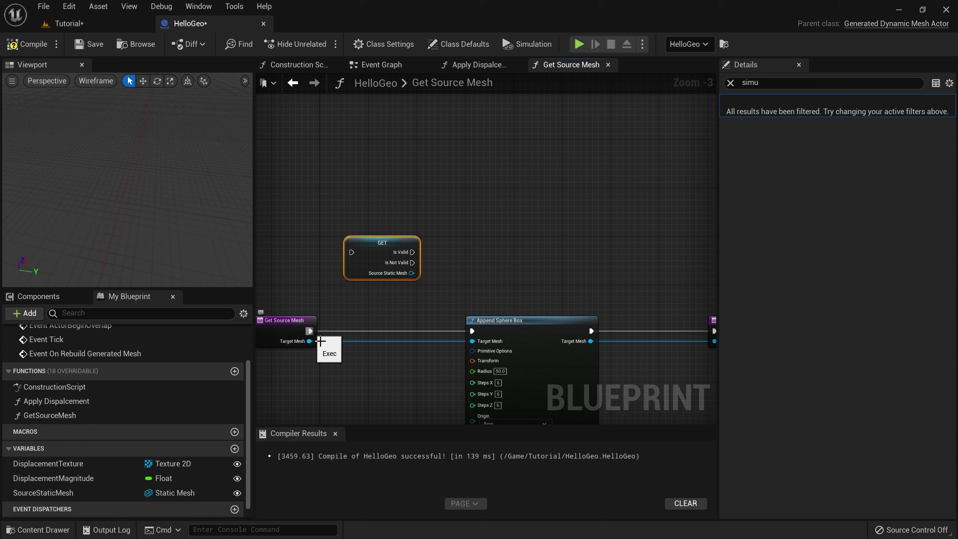
# - Route the Get Source Mesh entry's execution into the validated GET and connect Is Not Valid to Append Sphere Box
pyautogui.moveTo(310, 331); pyautogui.dragTo(351, 252)
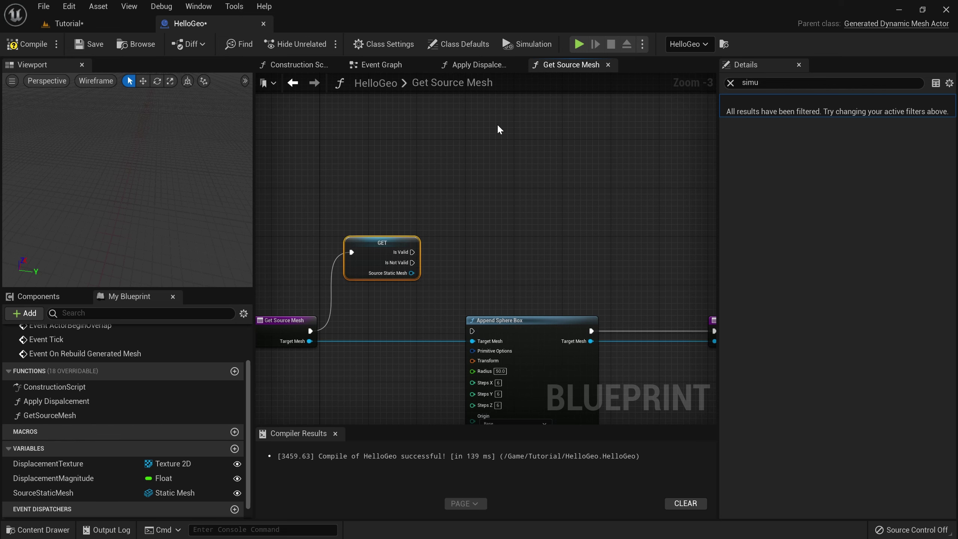
pyautogui.moveTo(413, 263); pyautogui.dragTo(476, 333)
pyautogui.scroll(-1, 456, 208)
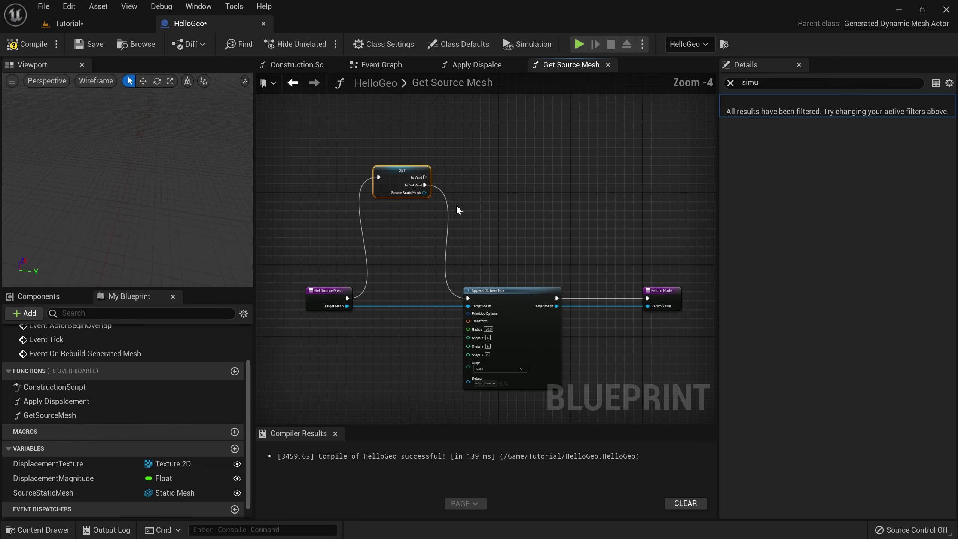
# - Add a Copy Mesh from Static Mesh node fed by the validated GET's Source Static Mesh output
pyautogui.moveTo(456, 208); pyautogui.dragTo(455, 295, button='right')
pyautogui.scroll(2, 415, 293)
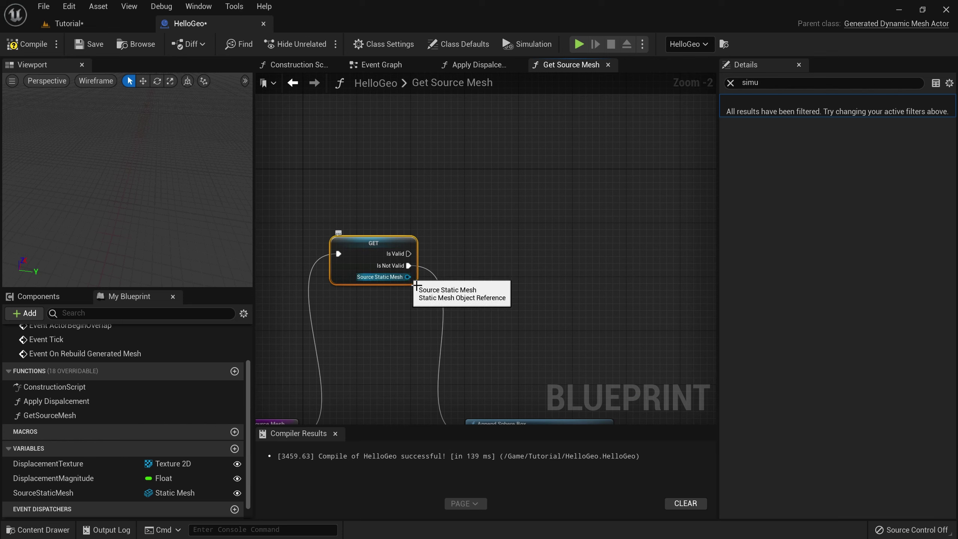
pyautogui.moveTo(408, 277); pyautogui.dragTo(499, 248)
pyautogui.write('Co')
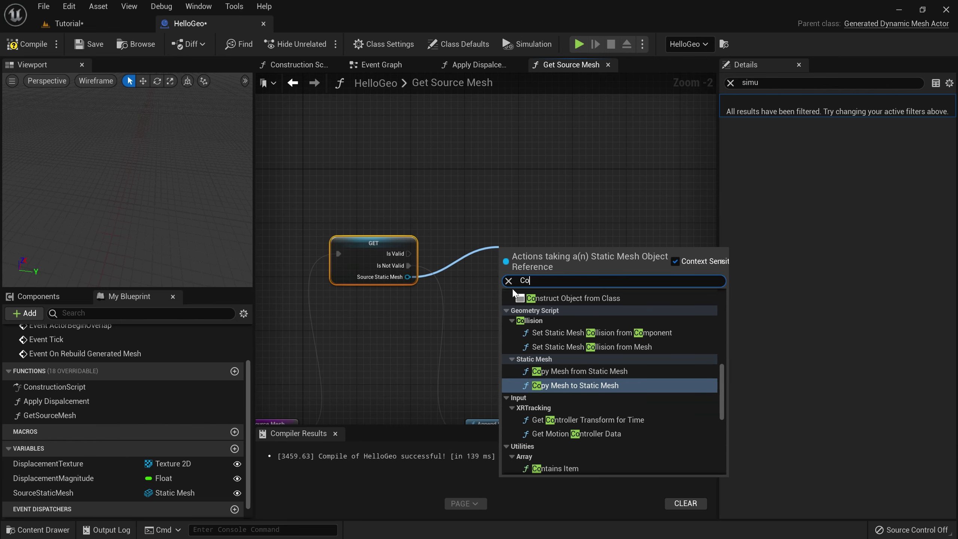
pyautogui.write('py f')
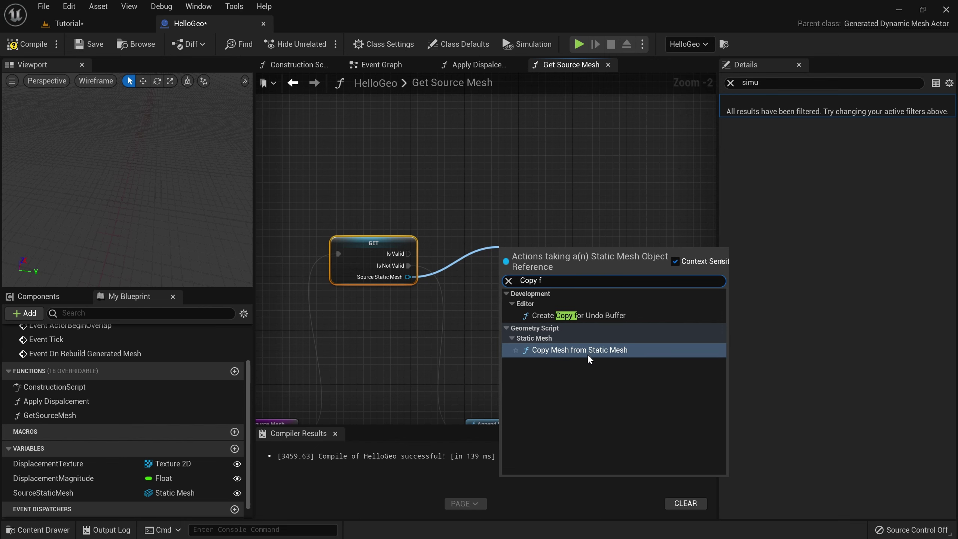
pyautogui.click(605, 355)
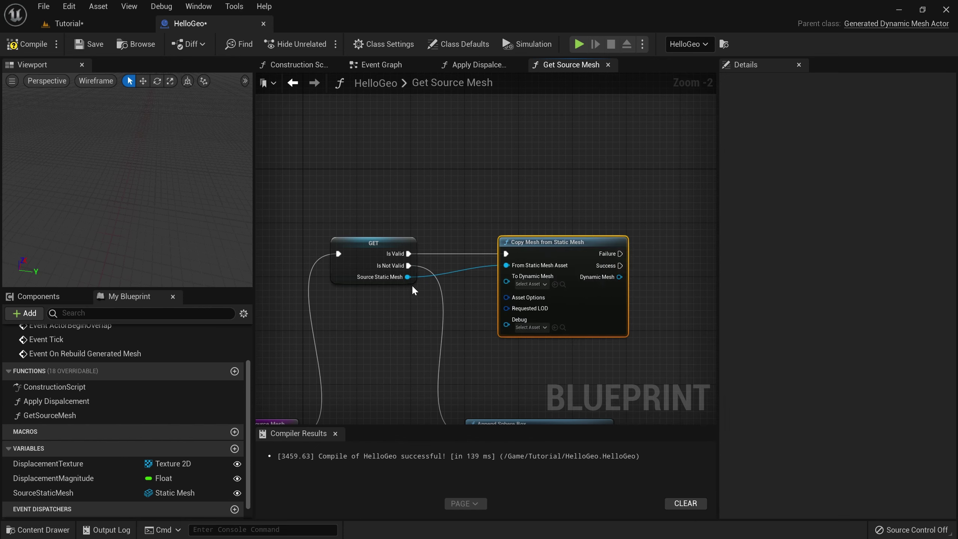
# - Connect the Get Source Mesh entry's Target Mesh to To Dynamic Mesh on the Copy Mesh from Static Mesh node
pyautogui.scroll(-2, 350, 396)
pyautogui.scroll(1, 377, 390)
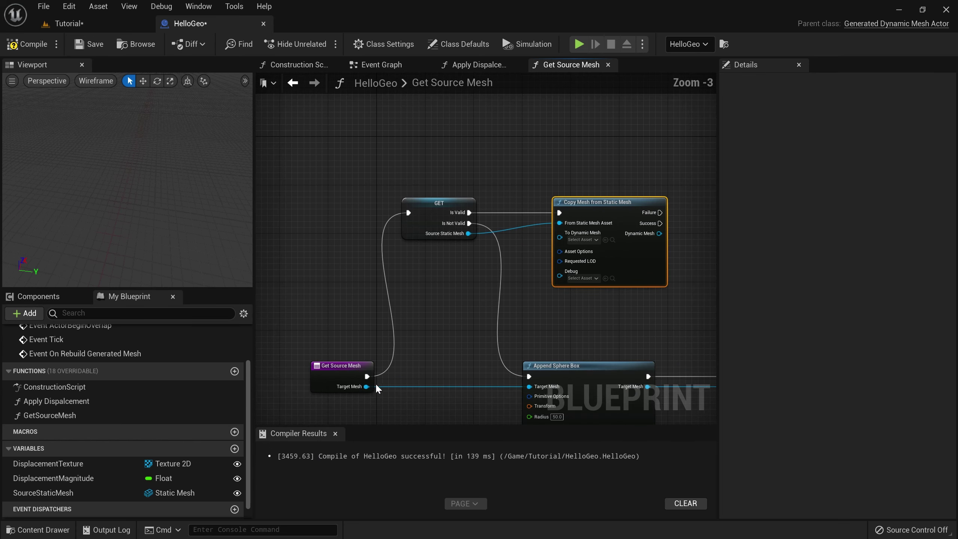
pyautogui.moveTo(366, 387); pyautogui.dragTo(559, 235)
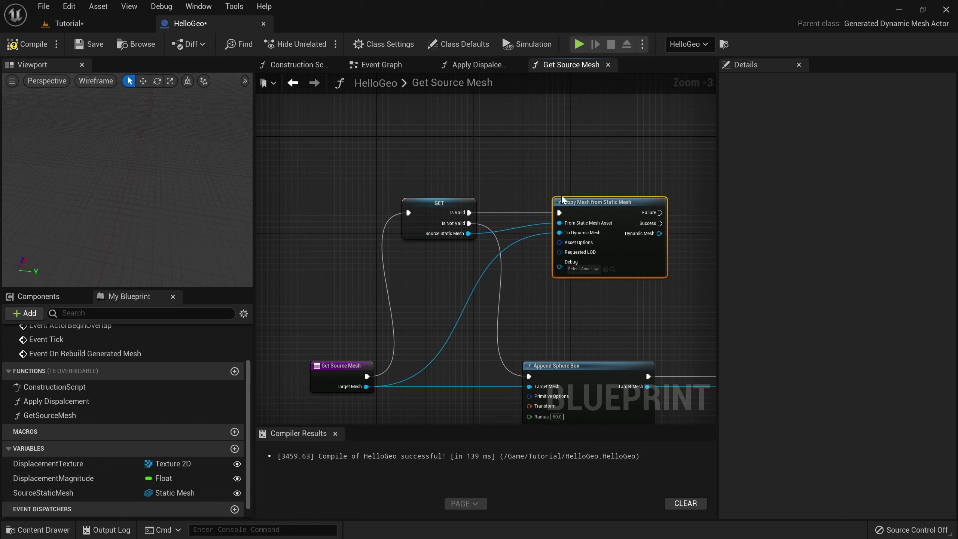
# - Wire Copy Mesh from Static Mesh's Success and Dynamic Mesh outputs into a duplicated Return Node and compile the Blueprint
pyautogui.moveTo(629, 329); pyautogui.dragTo(477, 236, button='right')
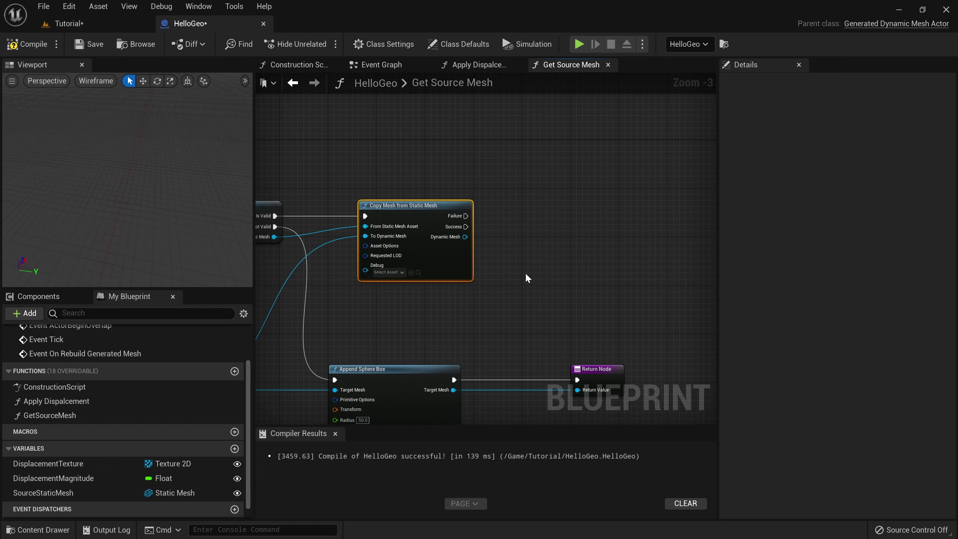
pyautogui.click(600, 368)
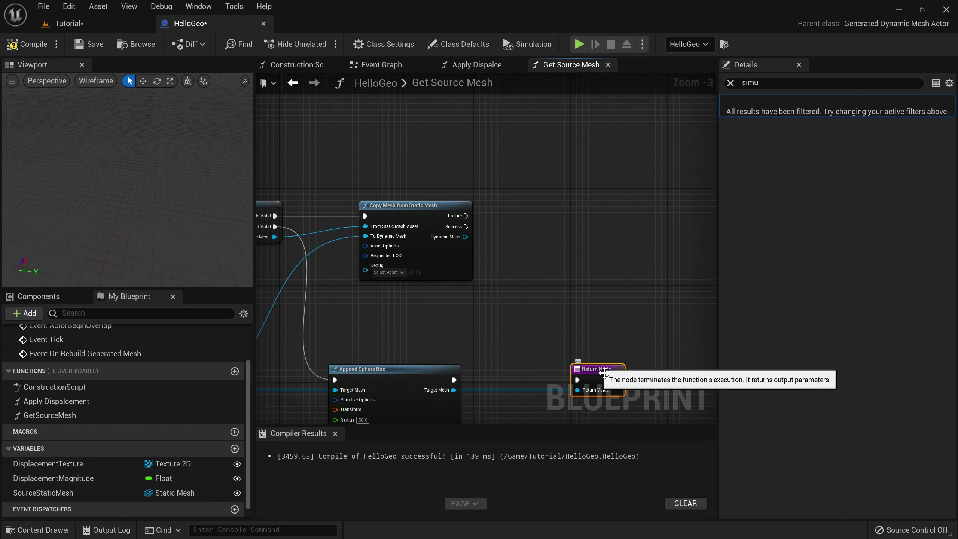
pyautogui.hotkey('ctrl', 'c')
pyautogui.hotkey('ctrl', 'v')
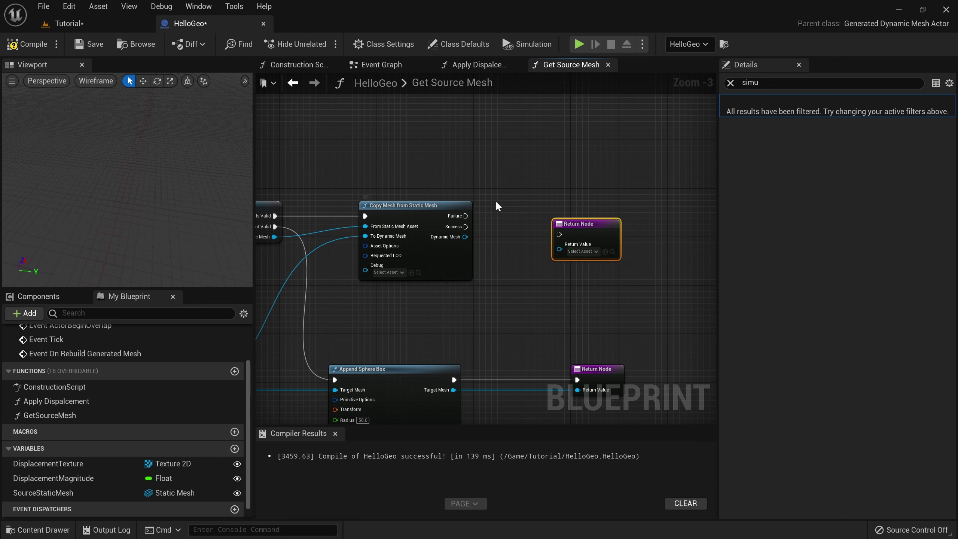
pyautogui.moveTo(466, 227); pyautogui.dragTo(581, 224)
pyautogui.moveTo(465, 236); pyautogui.dragTo(562, 245)
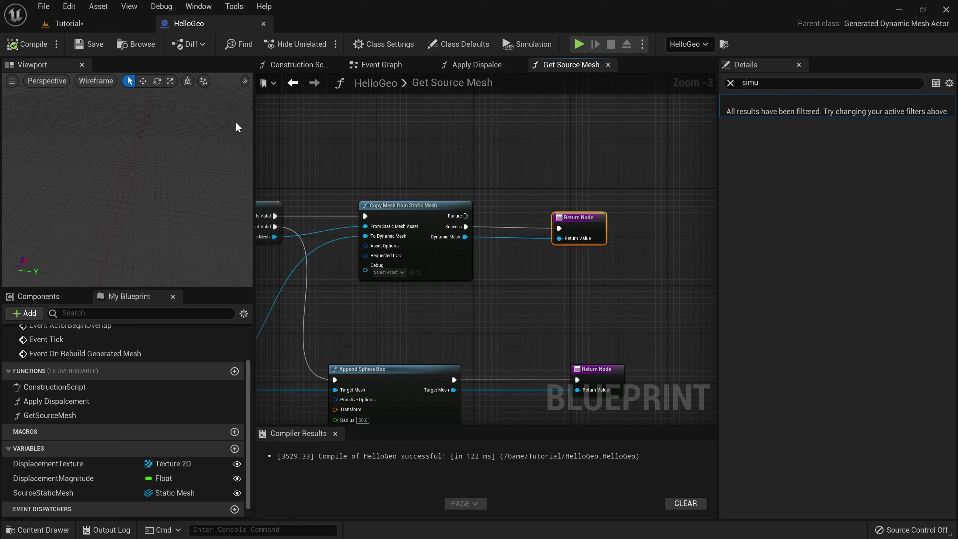
# - In the Tutorial level, assign SM_rubber_toy from Geometry/StaticMeshes as HelloGeo's Source Static Mesh and apply the displacement
pyautogui.click(68, 24)
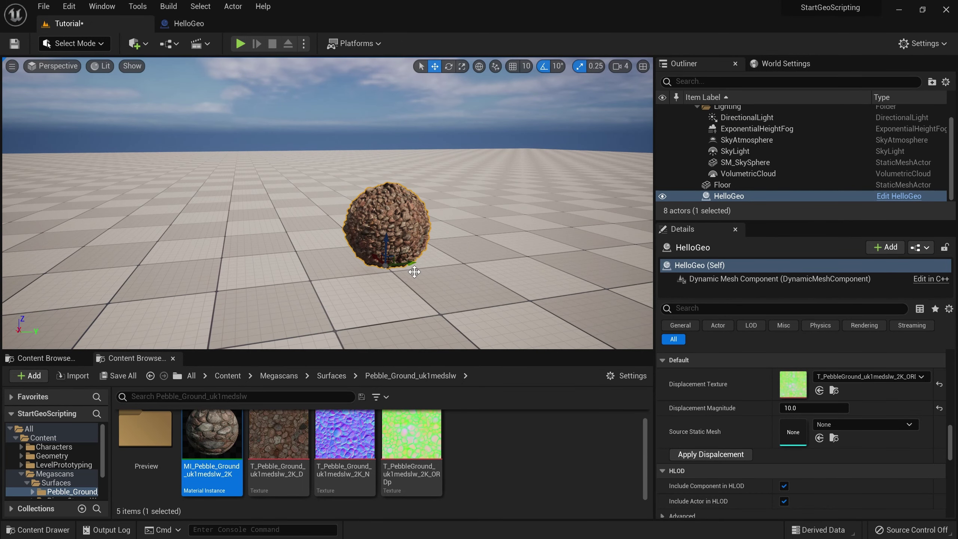
pyautogui.click(721, 456)
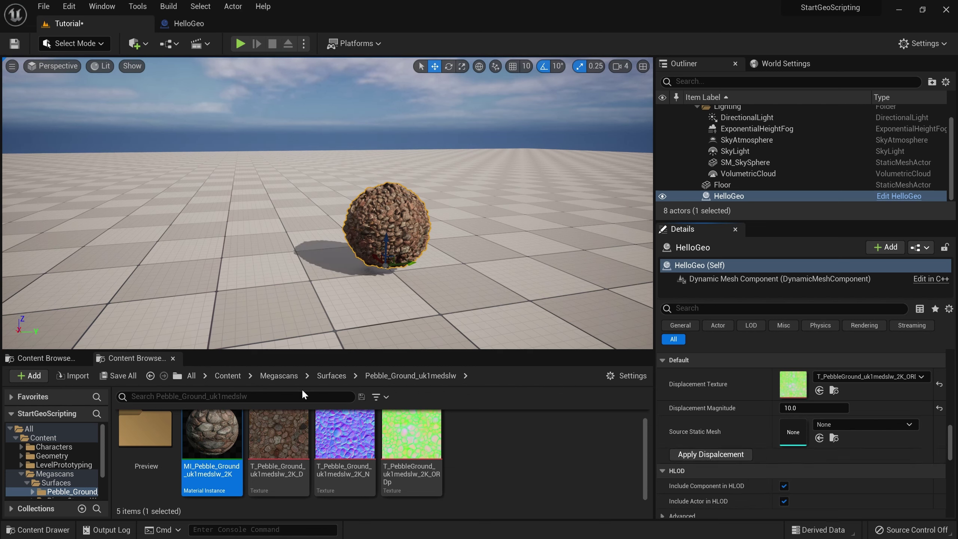
pyautogui.click(55, 362)
pyautogui.click(214, 375)
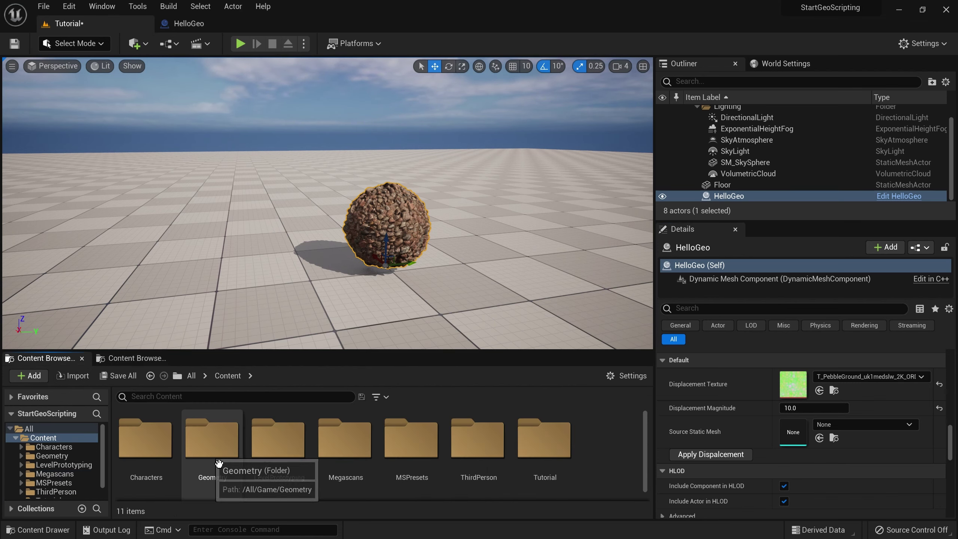
pyautogui.doubleClick(211, 447)
pyautogui.doubleClick(147, 449)
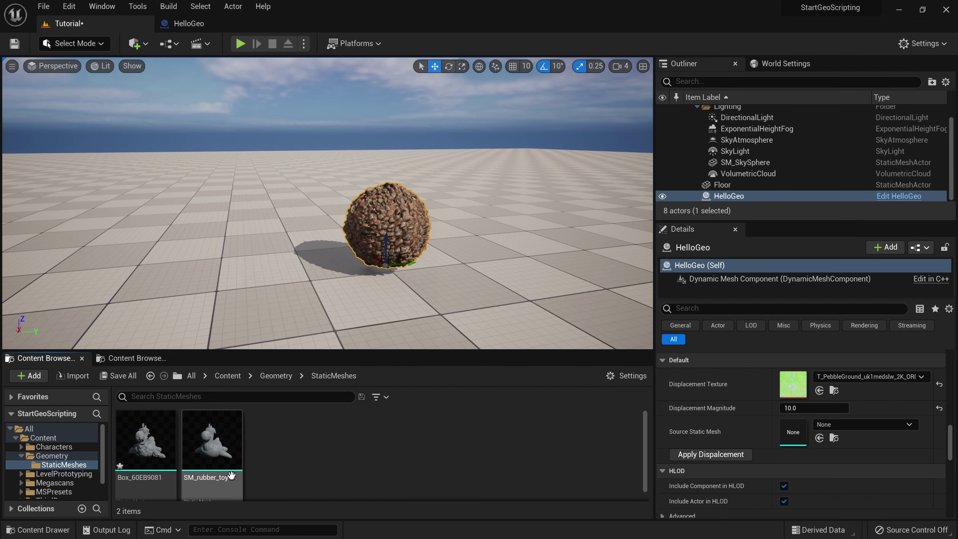
pyautogui.moveTo(233, 483); pyautogui.dragTo(802, 438)
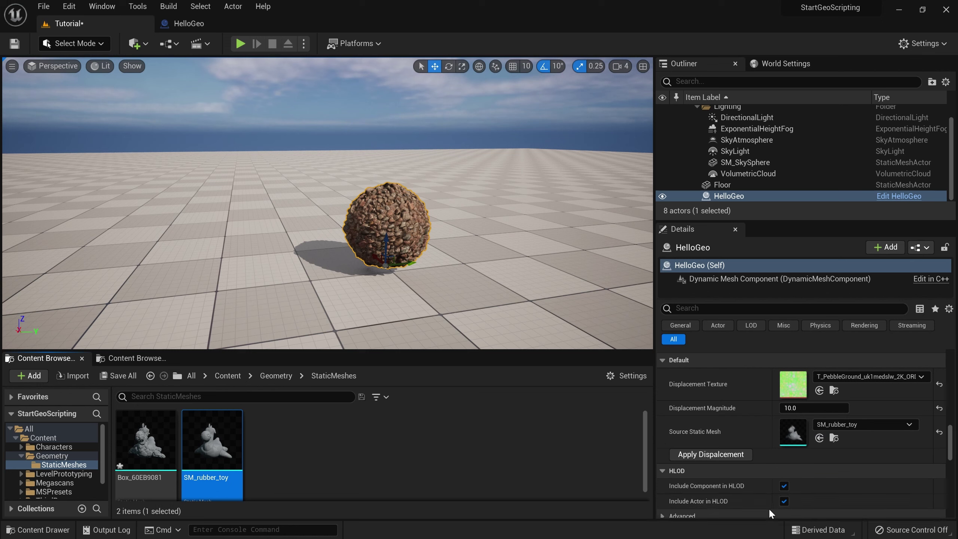
pyautogui.click(734, 457)
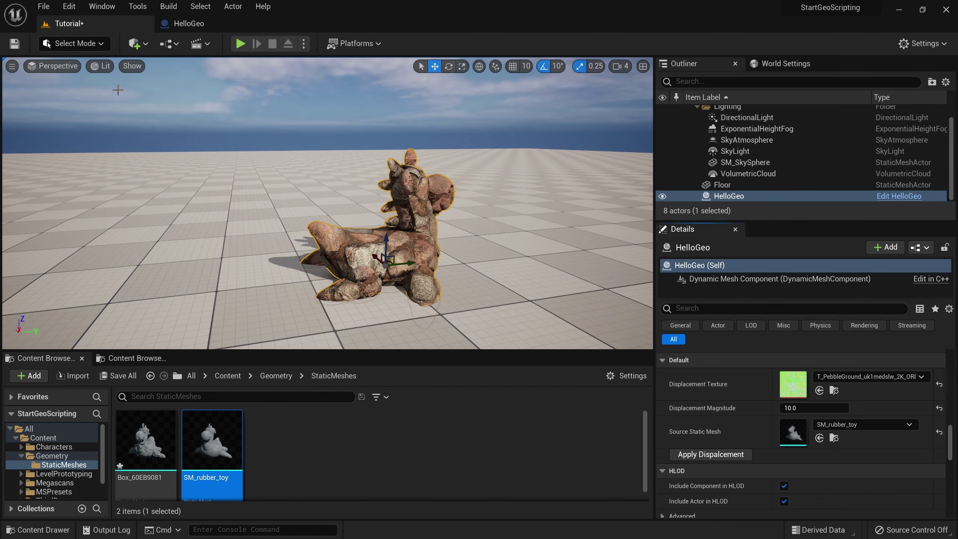
# - Examine the displaced toy mesh's triangle density in Wireframe view, then restore Lit view
pyautogui.click(100, 66)
pyautogui.click(113, 119)
pyautogui.scroll(10, 426, 280)
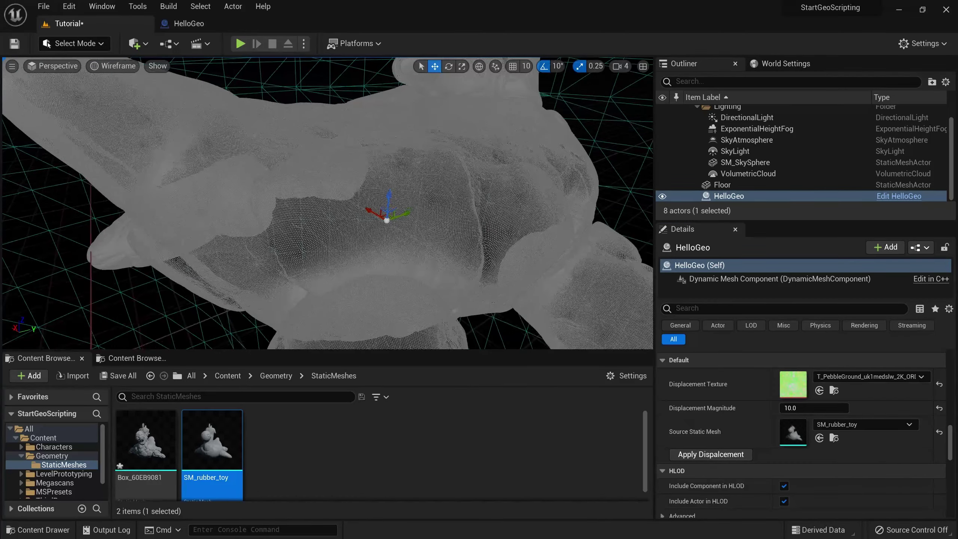
pyautogui.click(115, 66)
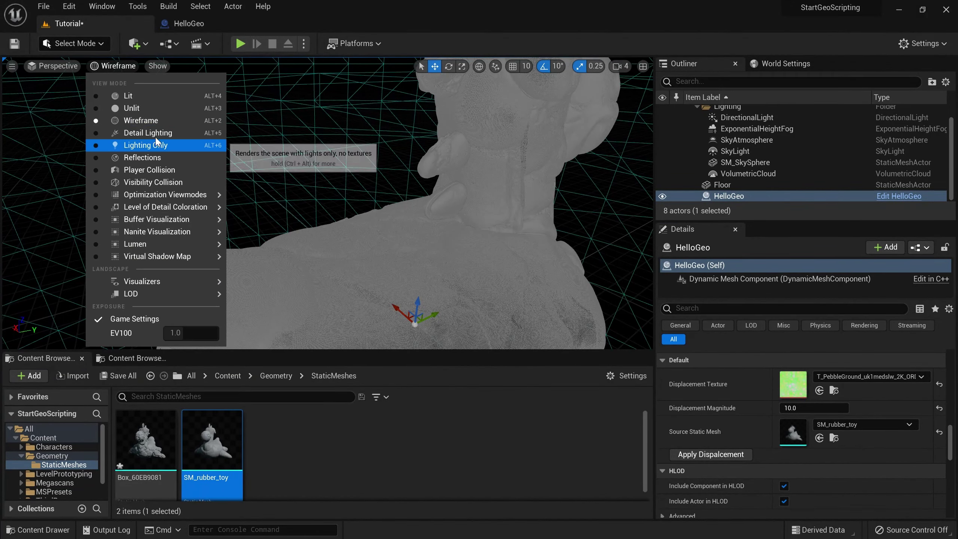
pyautogui.click(132, 95)
# - In HelloGeo's displacement function, set Subdivisions on the Apply Triangle Loop Sub D node to 2
pyautogui.click(198, 27)
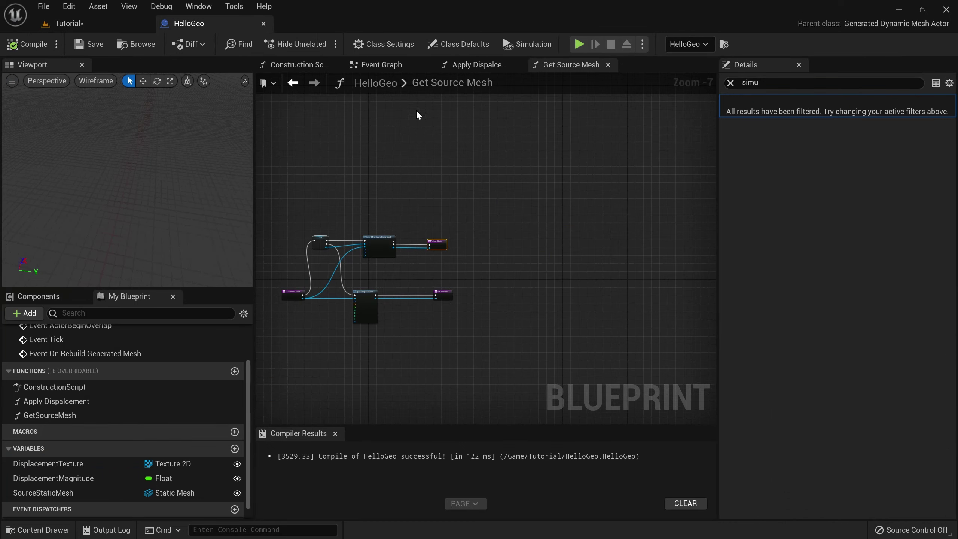
pyautogui.click(473, 64)
pyautogui.scroll(-1, 401, 306)
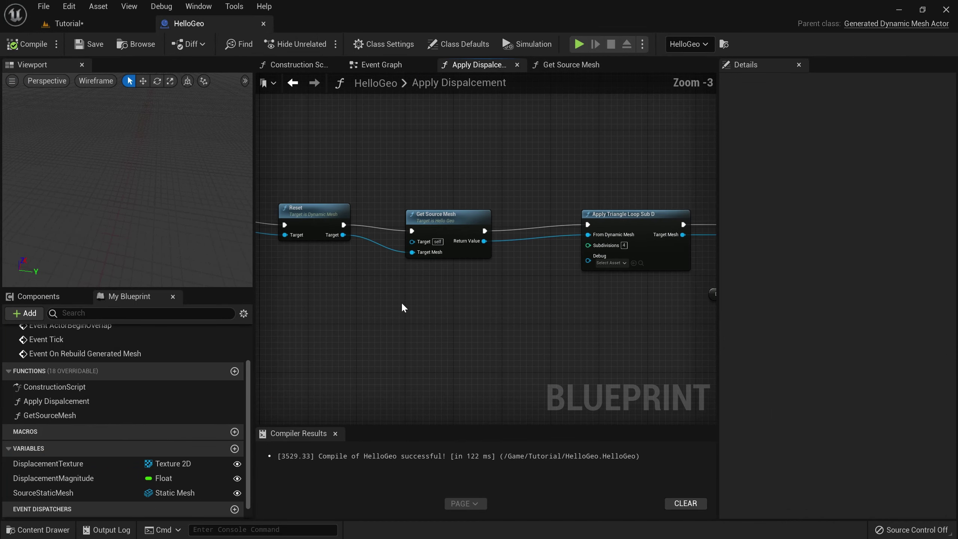
pyautogui.moveTo(402, 307); pyautogui.dragTo(534, 316, button='right')
pyautogui.moveTo(458, 282); pyautogui.dragTo(585, 289, button='right')
pyautogui.scroll(1, 413, 315)
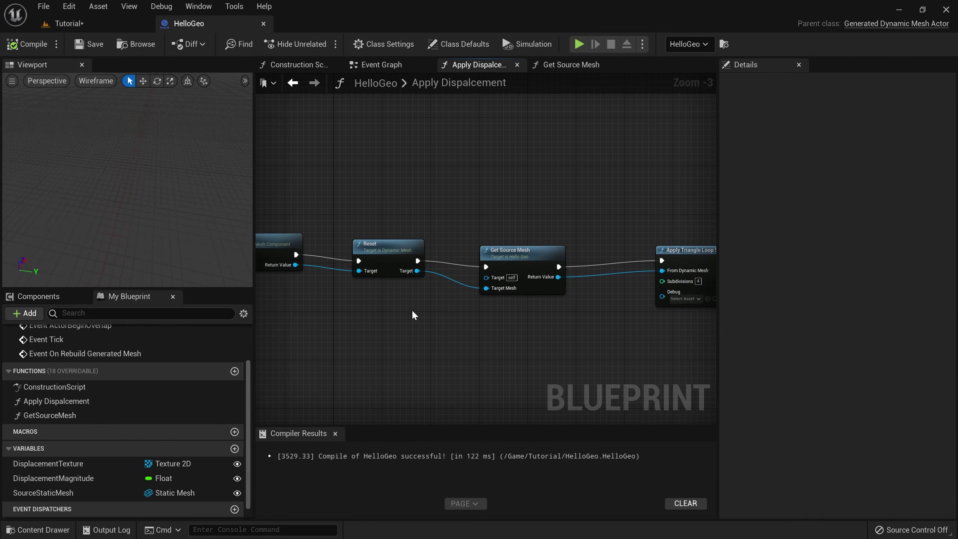
pyautogui.moveTo(412, 314); pyautogui.dragTo(393, 314, button='right')
pyautogui.scroll(1, 439, 285)
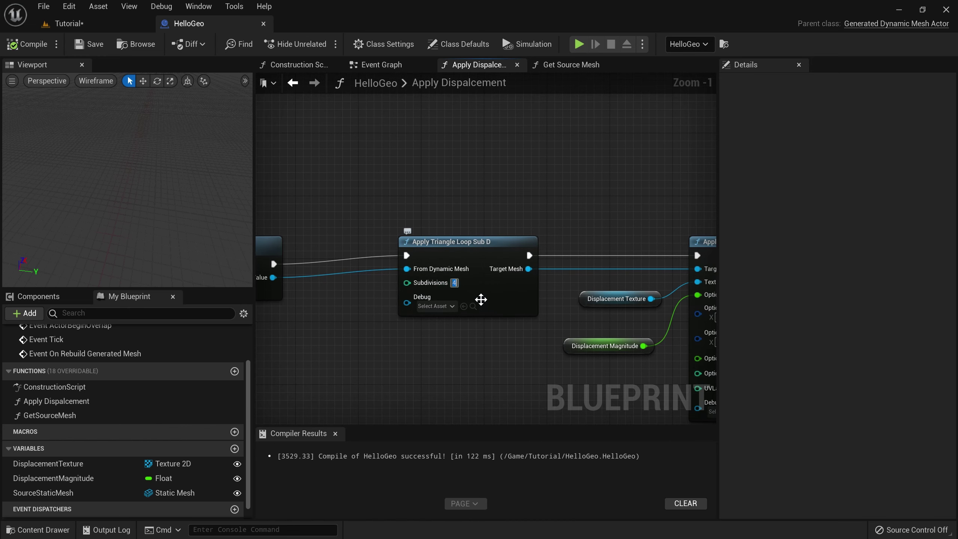
pyautogui.write('2')
pyautogui.press('Return')
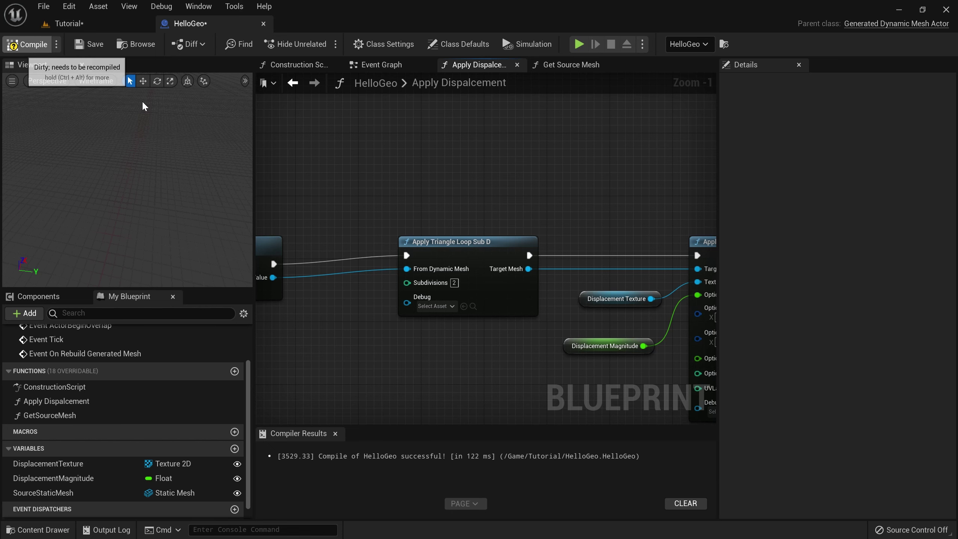
# - Reapply the displacement in the Tutorial level and inspect the toy mesh in Wireframe view before returning to Lit
pyautogui.click(69, 23)
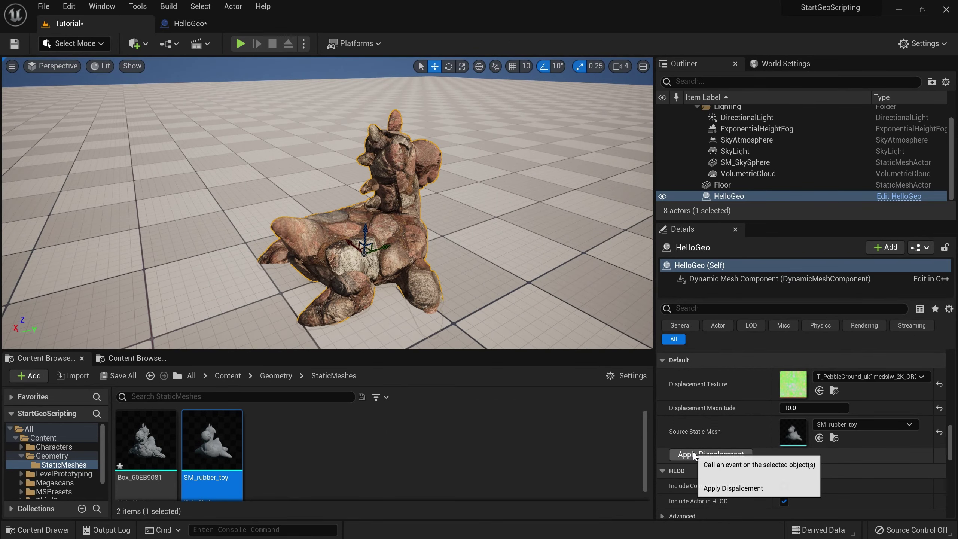
pyautogui.click(100, 66)
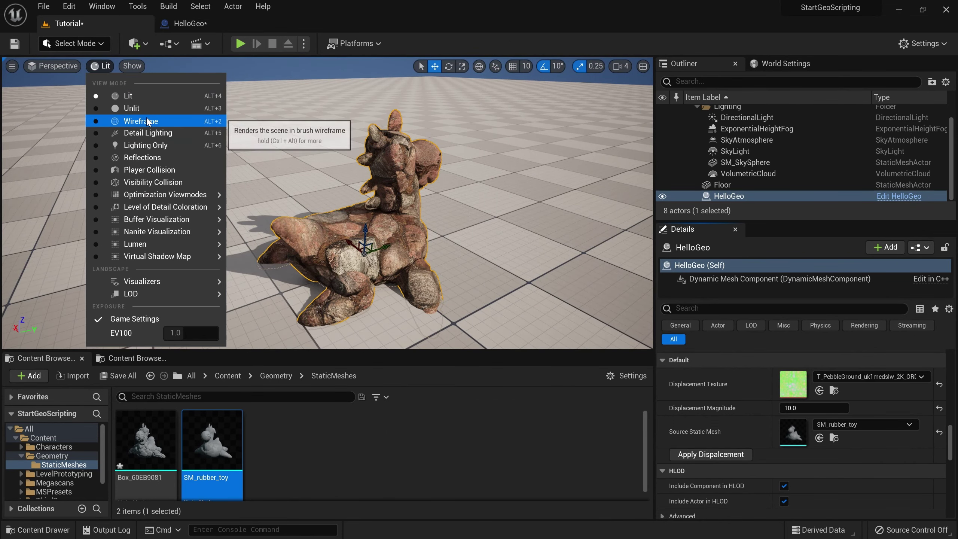
pyautogui.click(128, 133)
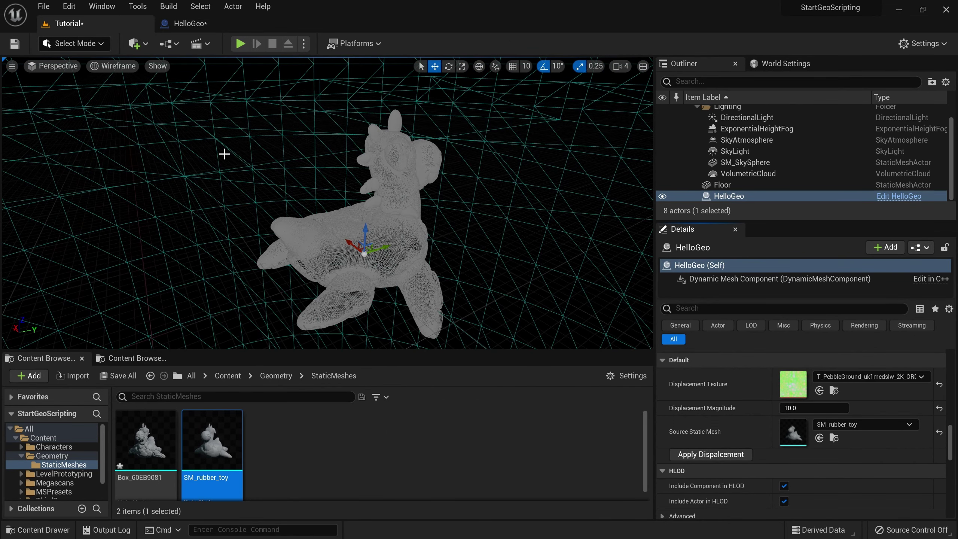
pyautogui.click(113, 66)
pyautogui.click(121, 100)
pyautogui.scroll(3, 527, 251)
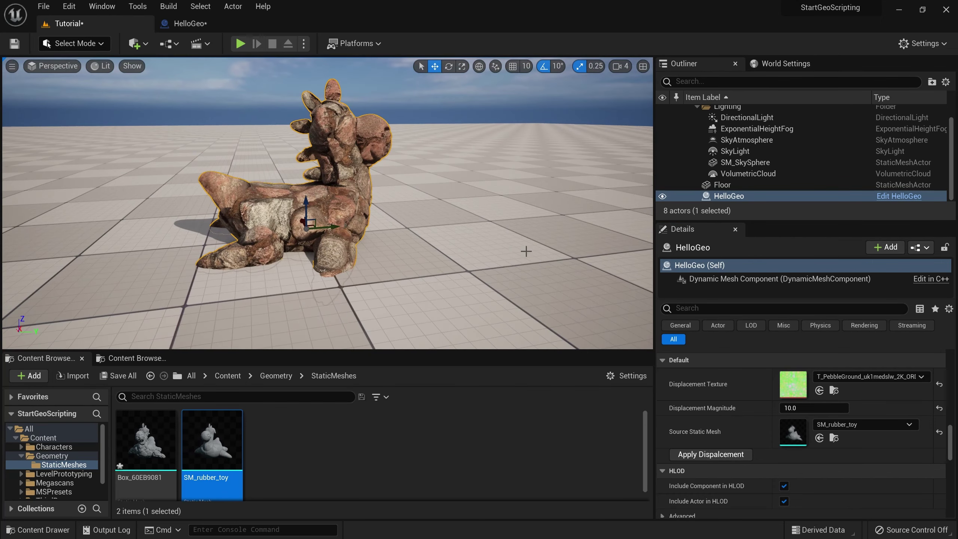
# - Set HelloGeo's Displacement Magnitude to 30 and reapply the displacement
pyautogui.click(796, 408)
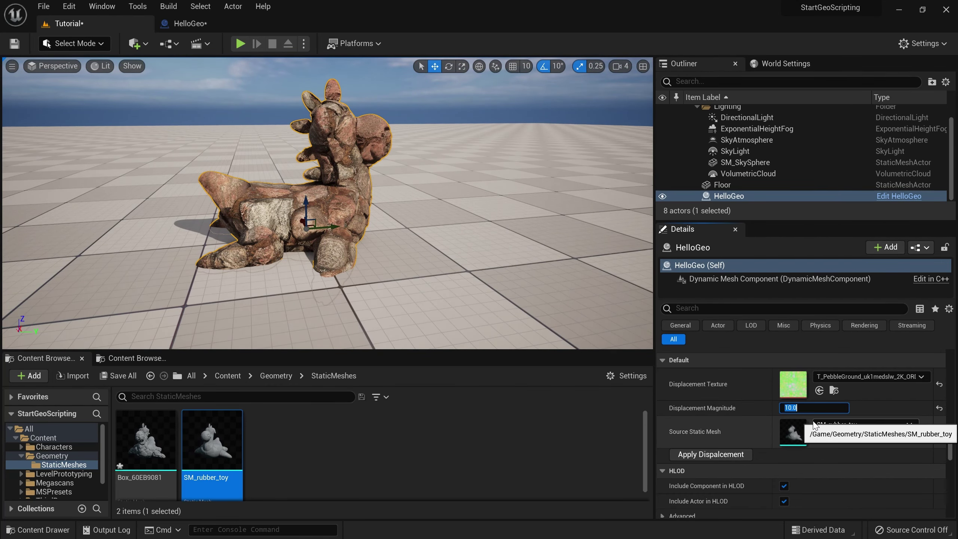
pyautogui.press('Return')
pyautogui.click(711, 453)
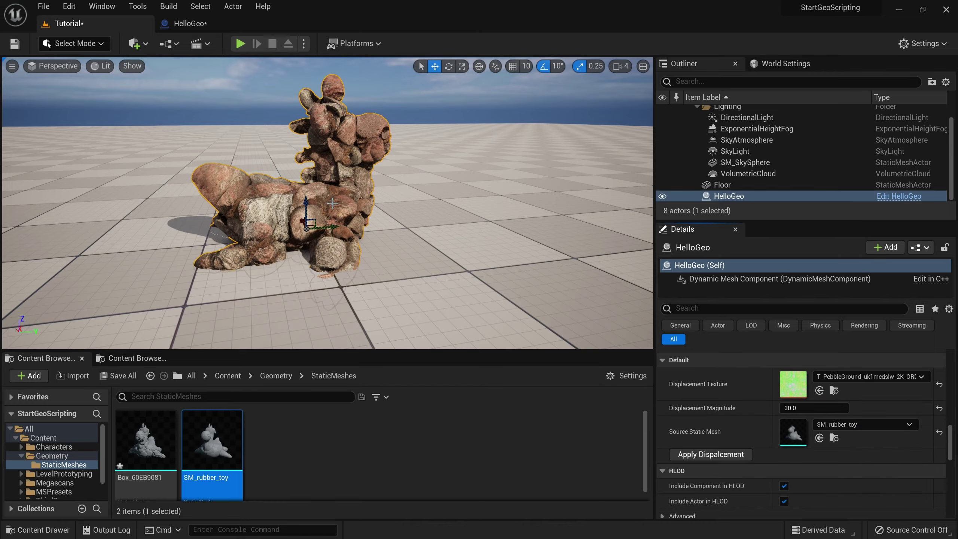
# - Raise the HelloGeo actor vertically so the whole toy mesh sits above the floor
pyautogui.moveTo(328, 204); pyautogui.dragTo(201, 237, button='right')
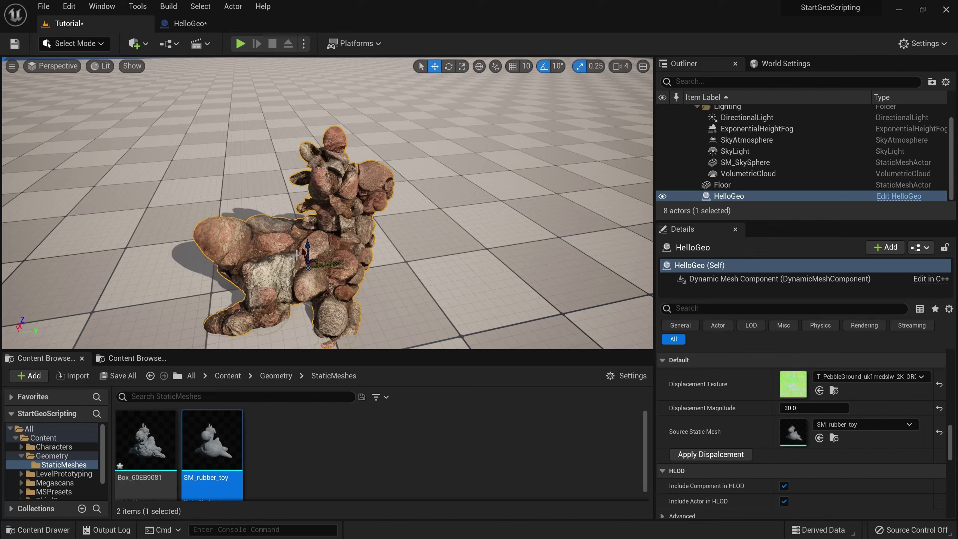
pyautogui.moveTo(315, 255); pyautogui.dragTo(317, 214)
pyautogui.moveTo(377, 230); pyautogui.dragTo(169, 138, button='right')
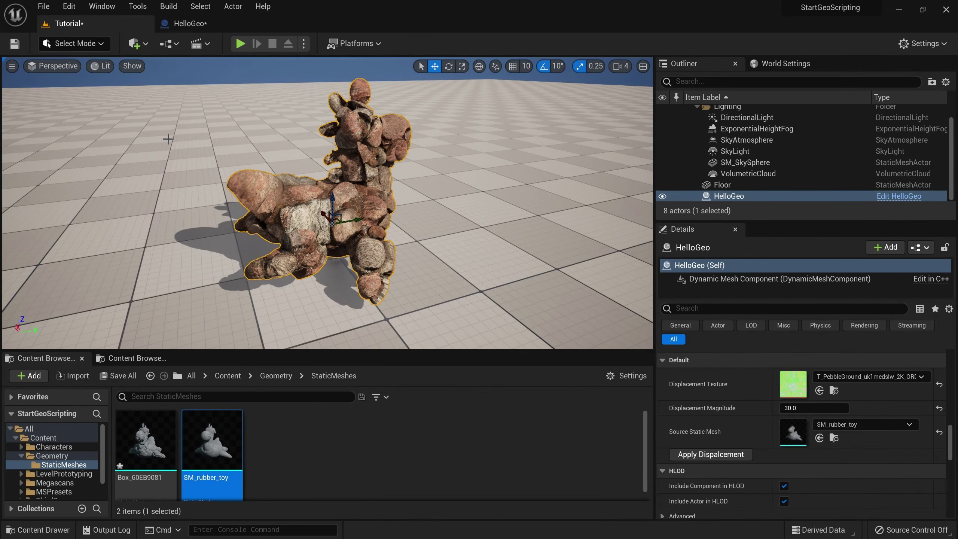
# - Check the scene in the Nanite Visualization Overview and return the viewport to Lit
pyautogui.click(100, 69)
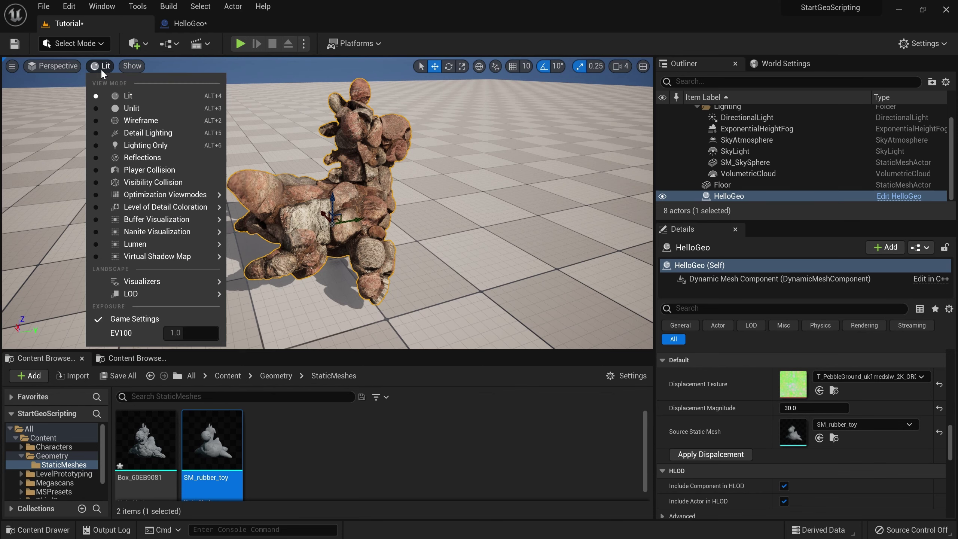
pyautogui.moveTo(146, 231)
pyautogui.click(261, 249)
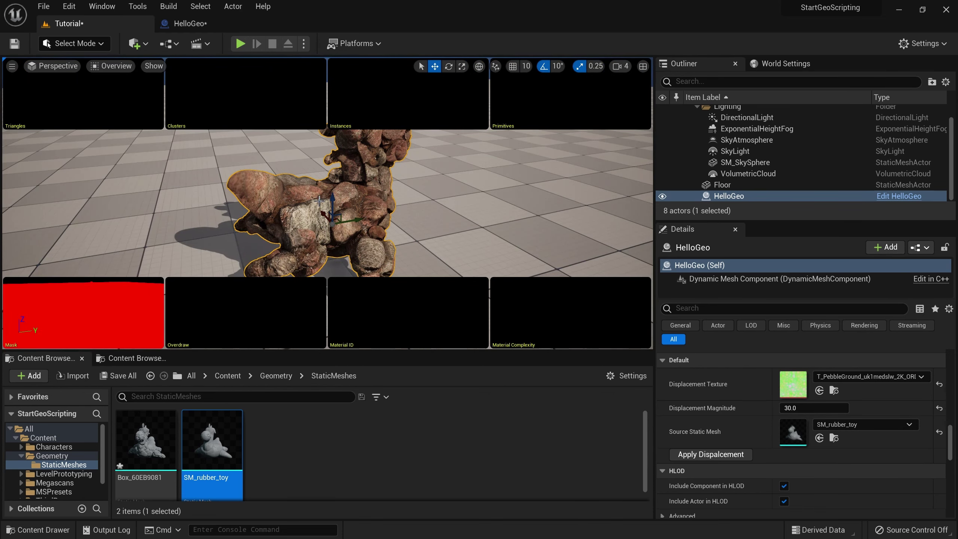
pyautogui.click(109, 66)
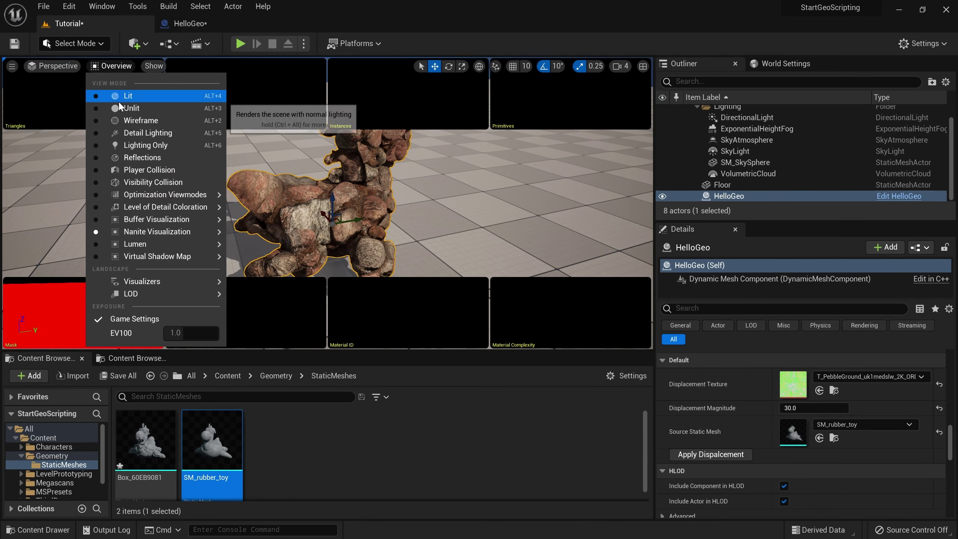
pyautogui.click(126, 94)
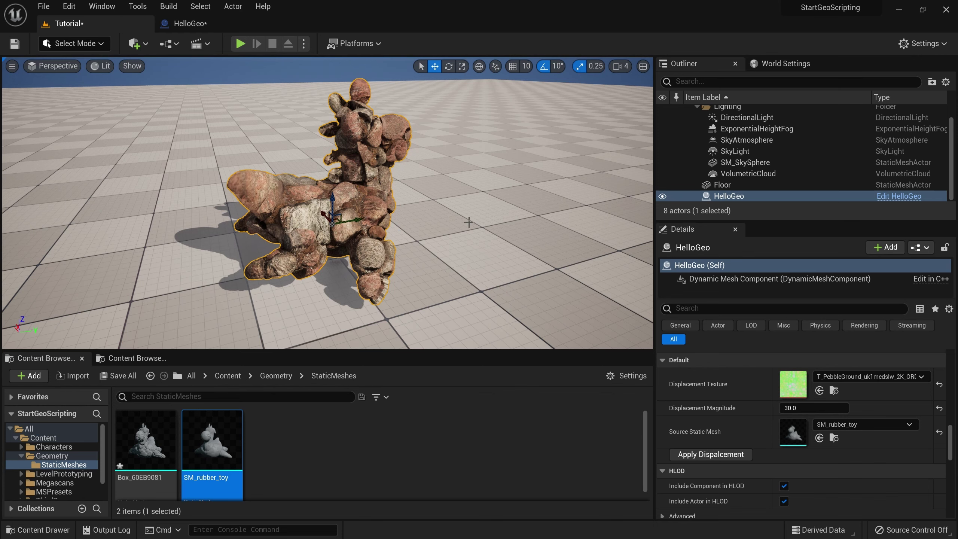
# - Convert the HelloGeo actor to a static mesh with the Modeling Mode Convert tool, keeping Transfer Materials enabled
pyautogui.click(76, 44)
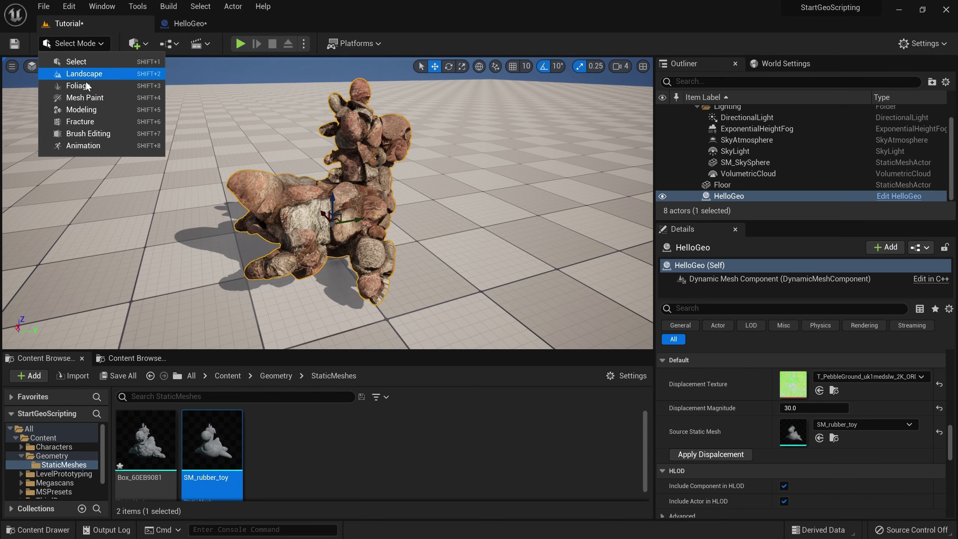
pyautogui.click(91, 108)
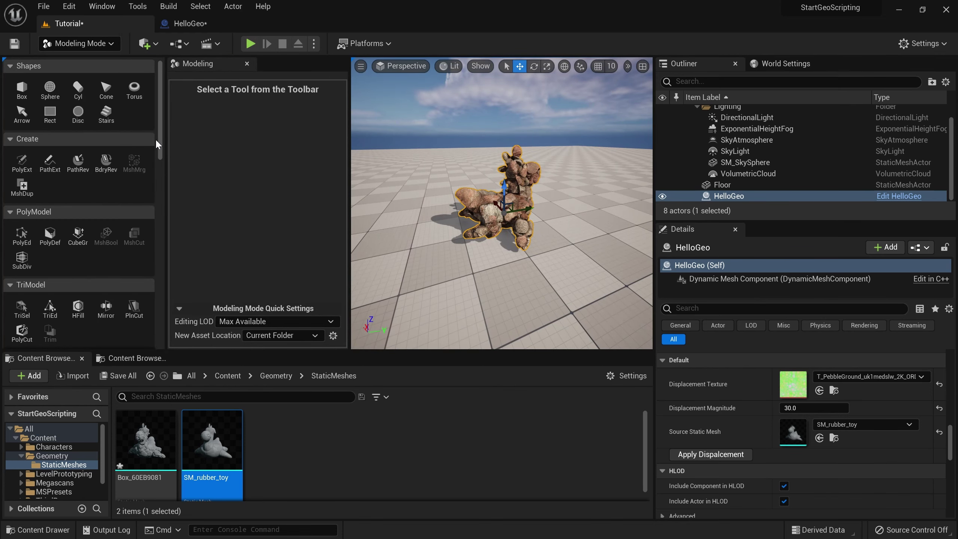
pyautogui.scroll(-5, 155, 143)
pyautogui.scroll(-2, 144, 211)
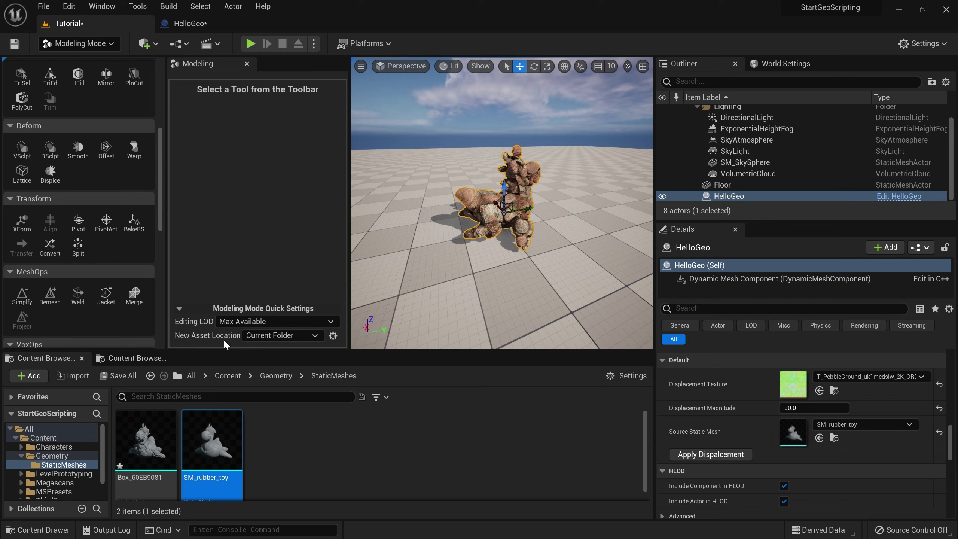
pyautogui.click(50, 248)
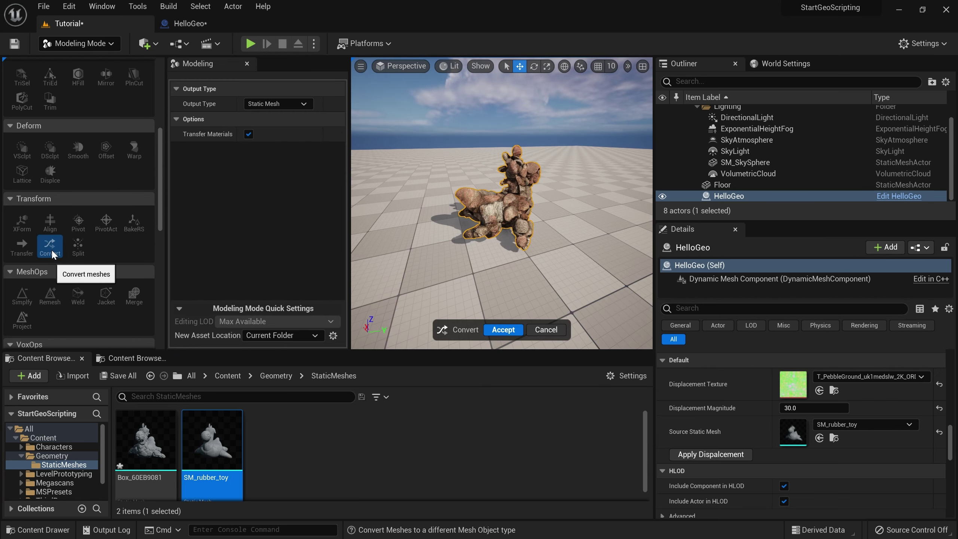
pyautogui.click(506, 333)
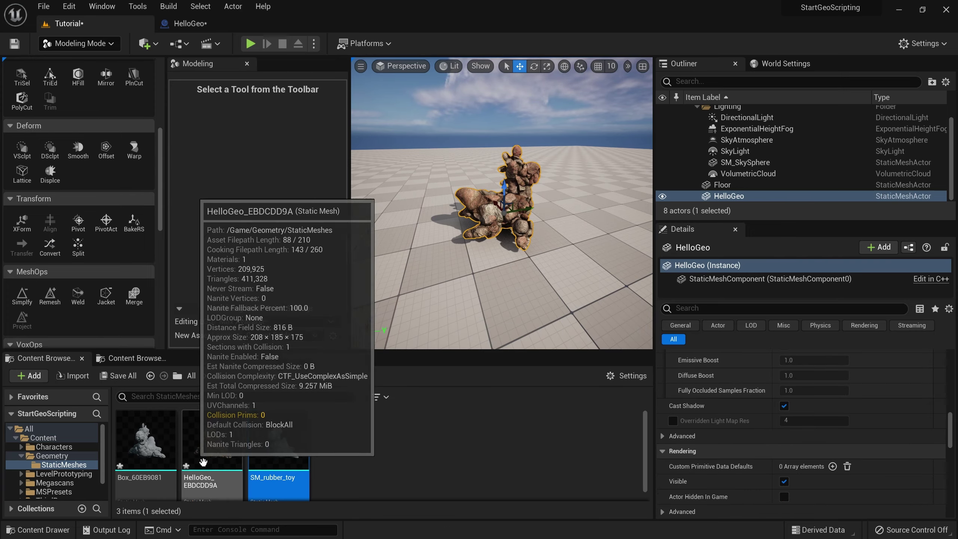
# - Inspect the converted HelloGeo static mesh asset, its asset details, and its actor in the level
pyautogui.doubleClick(212, 442)
pyautogui.moveTo(338, 317); pyautogui.dragTo(140, 323)
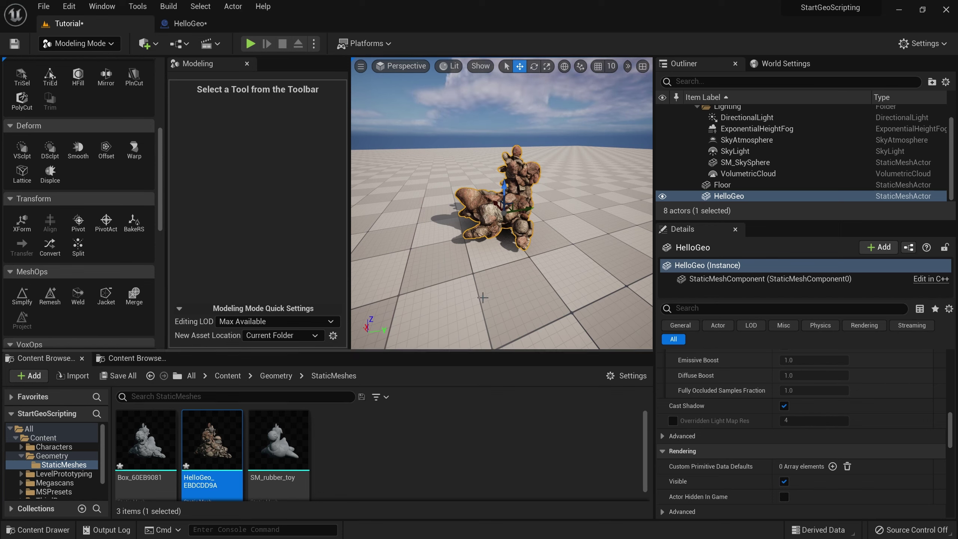
pyautogui.scroll(2, 483, 297)
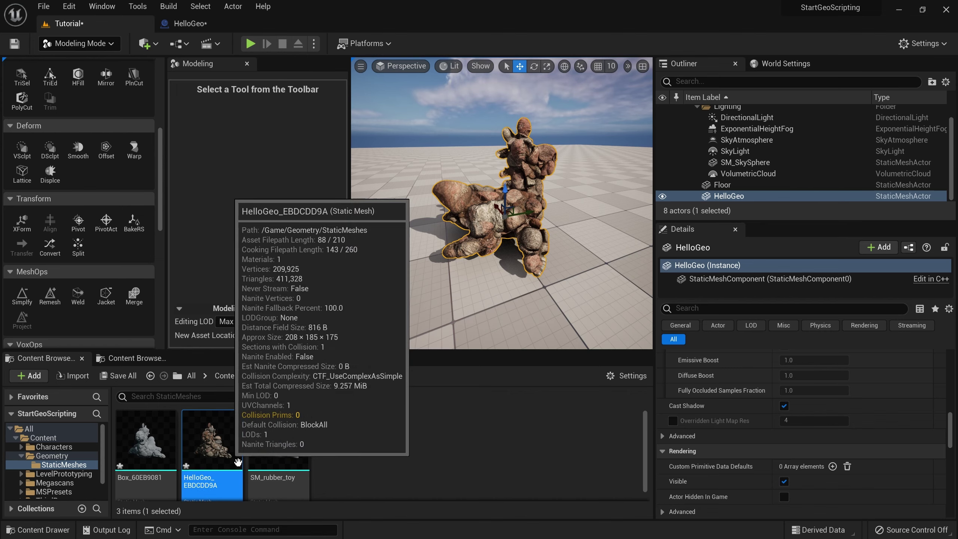
pyautogui.moveTo(211, 449)
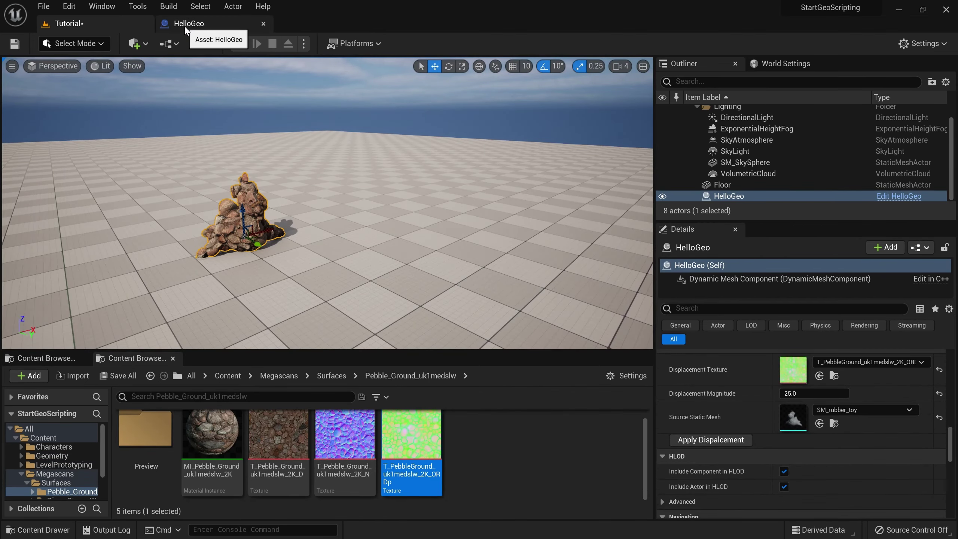
# - Create a function named BakeMesh in the HelloGeo Blueprint and compile it
pyautogui.click(186, 26)
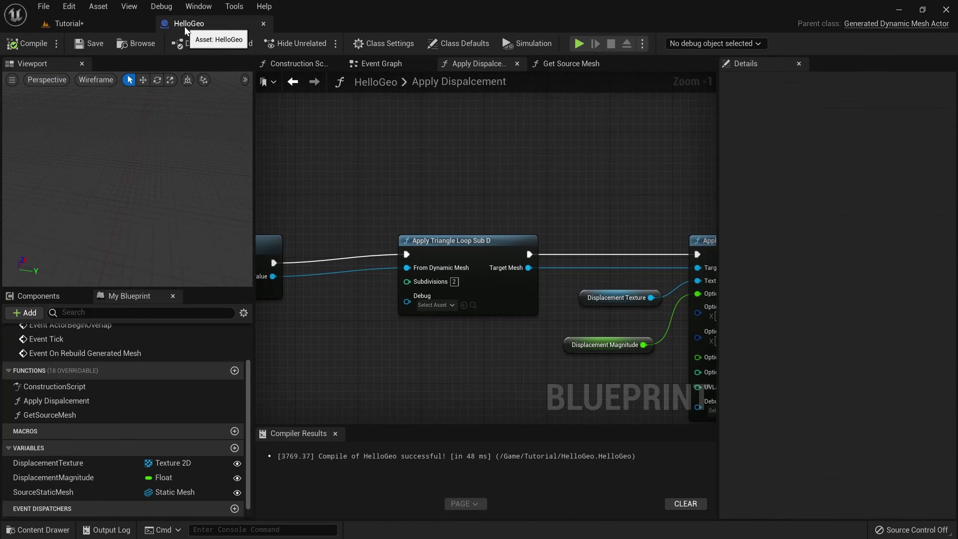
pyautogui.click(235, 371)
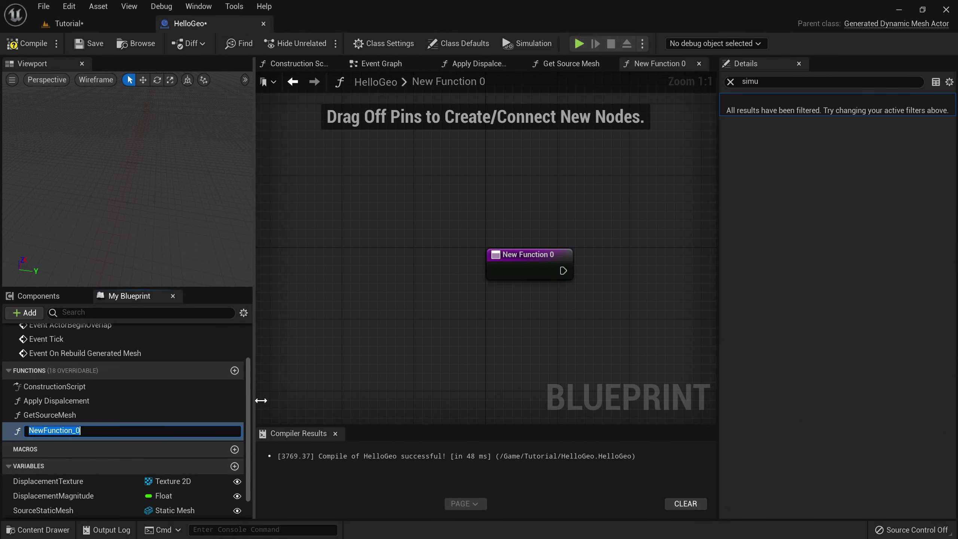
pyautogui.write('BakeMesh')
pyautogui.press('Return')
pyautogui.click(27, 43)
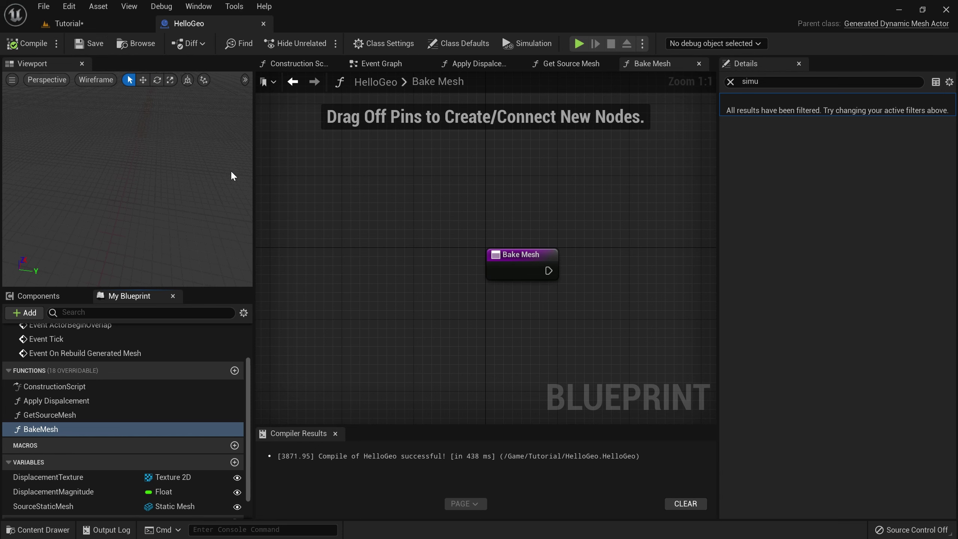
# - Add a Dynamic Mesh Component reference feeding a Get Dynamic Mesh node, and connect that node to the Bake Mesh entry
pyautogui.click(64, 295)
pyautogui.moveTo(79, 348); pyautogui.dragTo(402, 362)
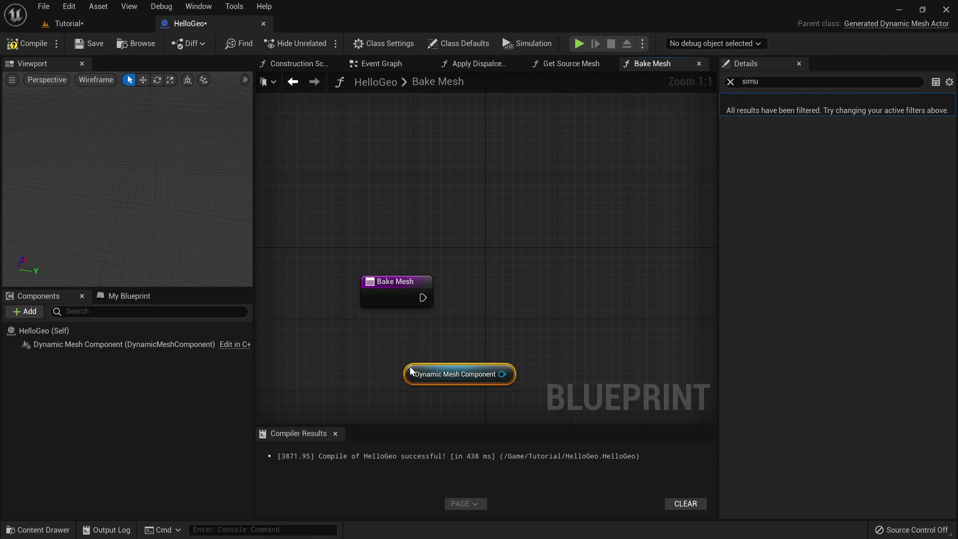
pyautogui.moveTo(501, 374); pyautogui.dragTo(545, 327)
pyautogui.write('Get Dyn')
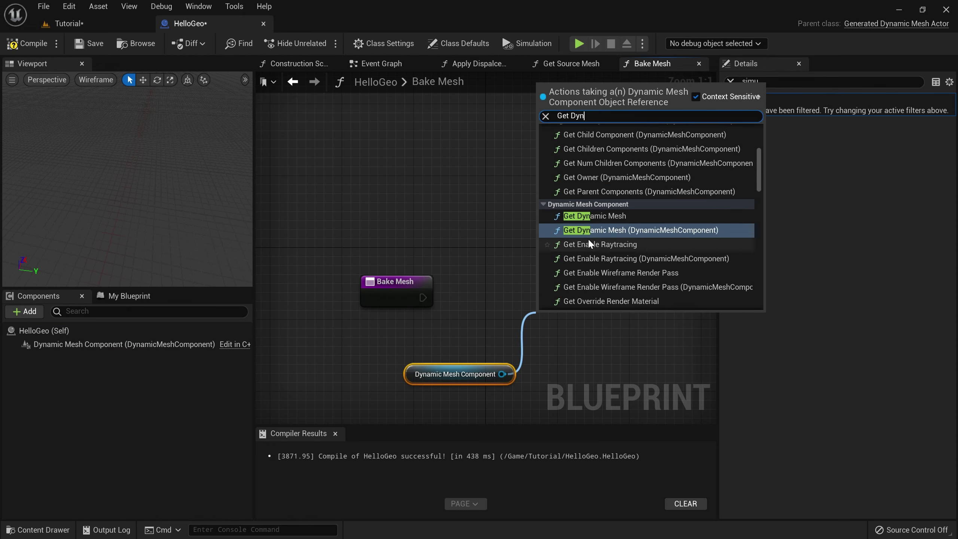
pyautogui.click(595, 216)
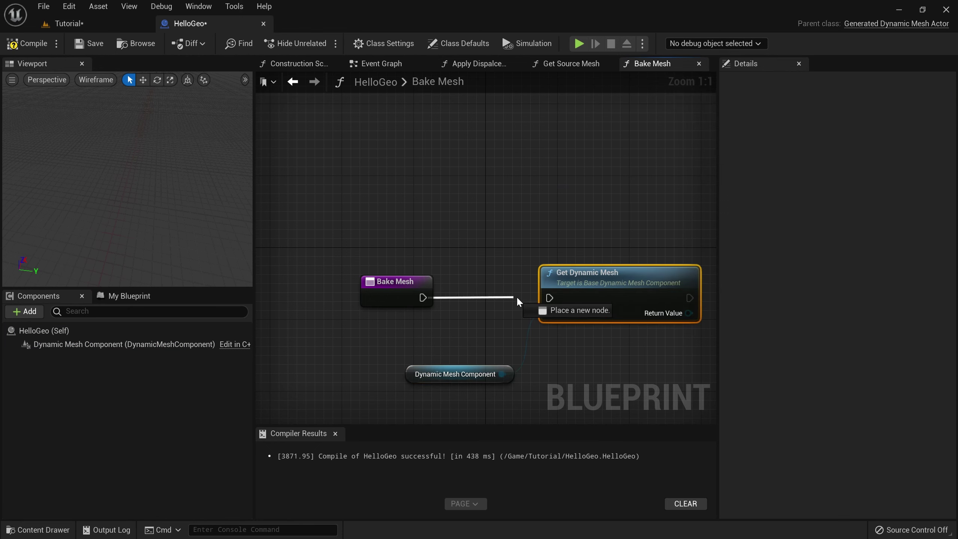
pyautogui.moveTo(636, 361); pyautogui.dragTo(511, 361, button='right')
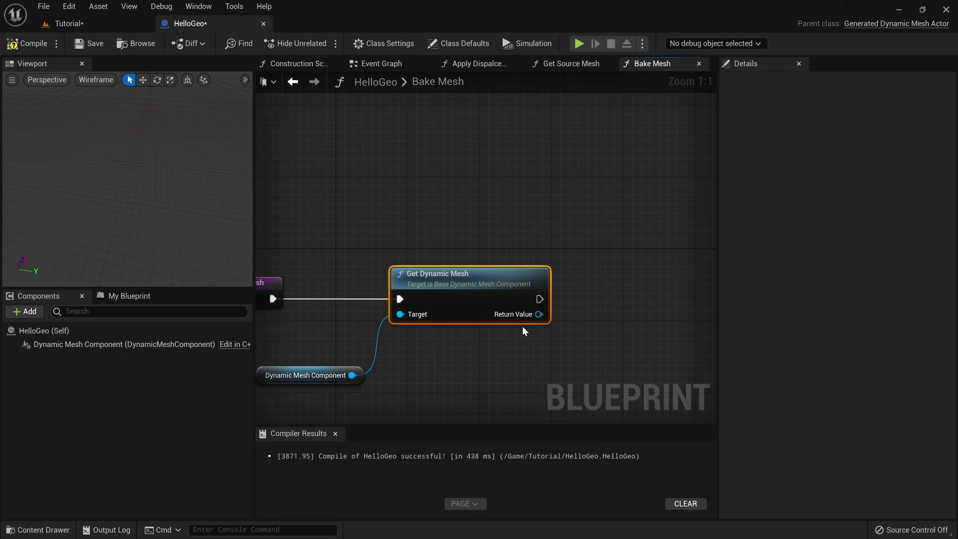
# - Add a Copy Mesh to Static Mesh node from Get Dynamic Mesh's Return Value
pyautogui.moveTo(539, 314); pyautogui.dragTo(630, 312)
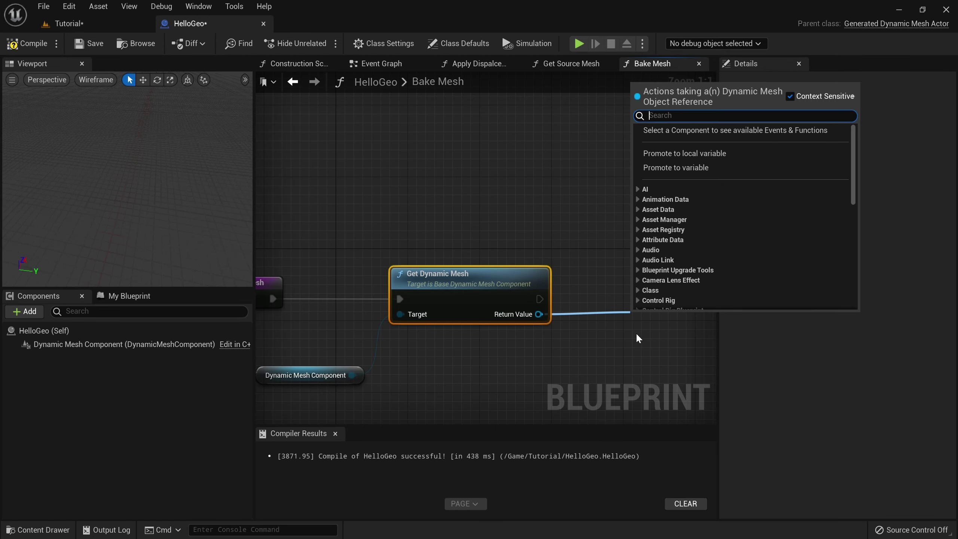
pyautogui.write('Static')
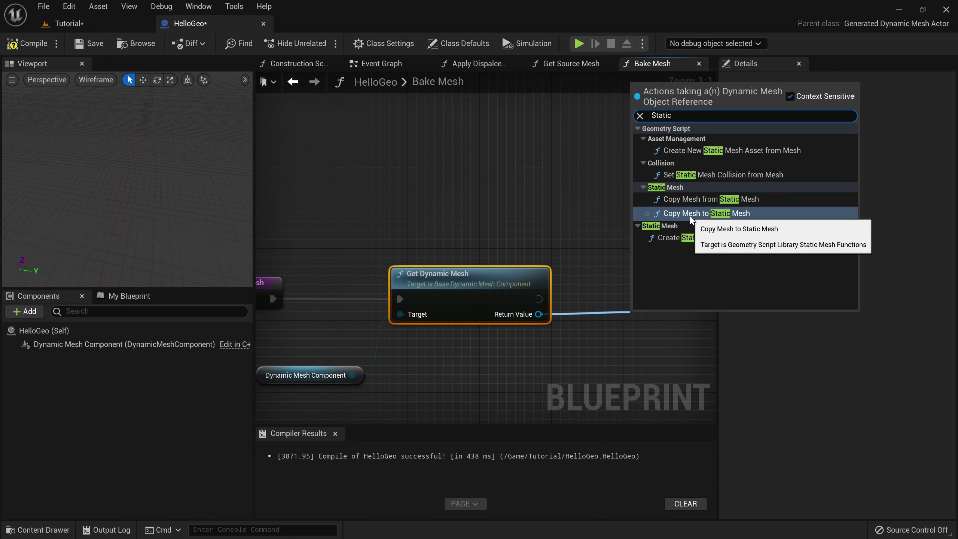
pyautogui.click(720, 214)
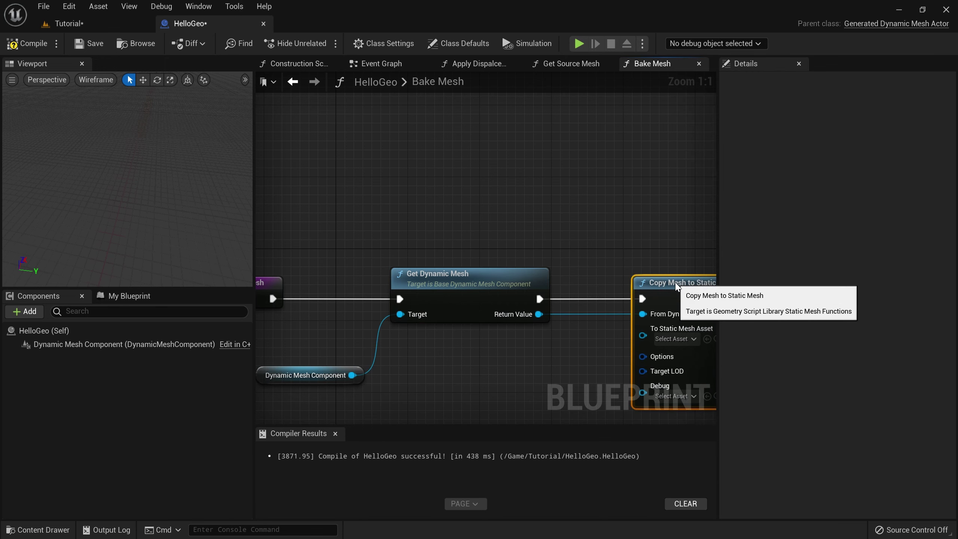
pyautogui.scroll(-1, 558, 376)
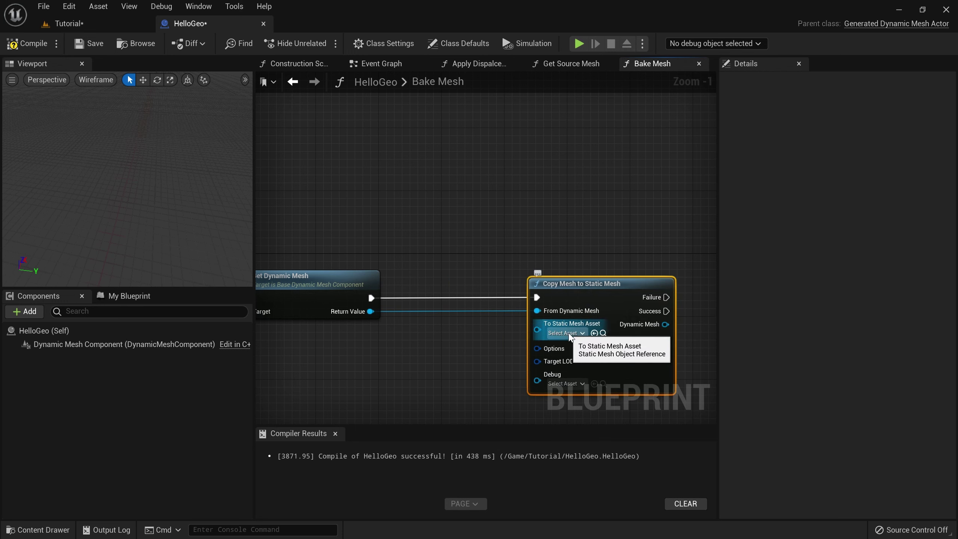
# - Promote the To Static Mesh Asset input to a variable named TargetStaticMesh and place its node beside Copy Mesh to Static Mesh
pyautogui.moveTo(539, 329); pyautogui.dragTo(492, 348)
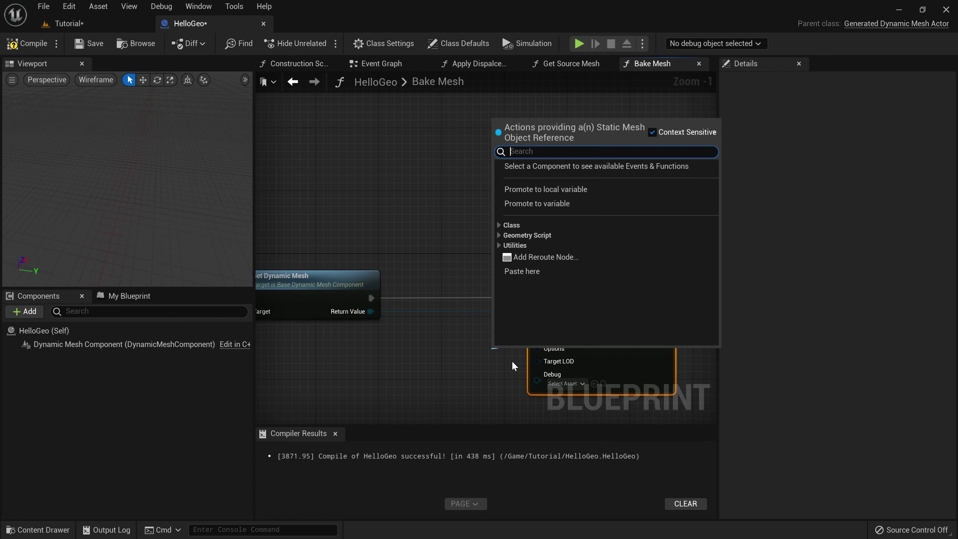
pyautogui.click(526, 204)
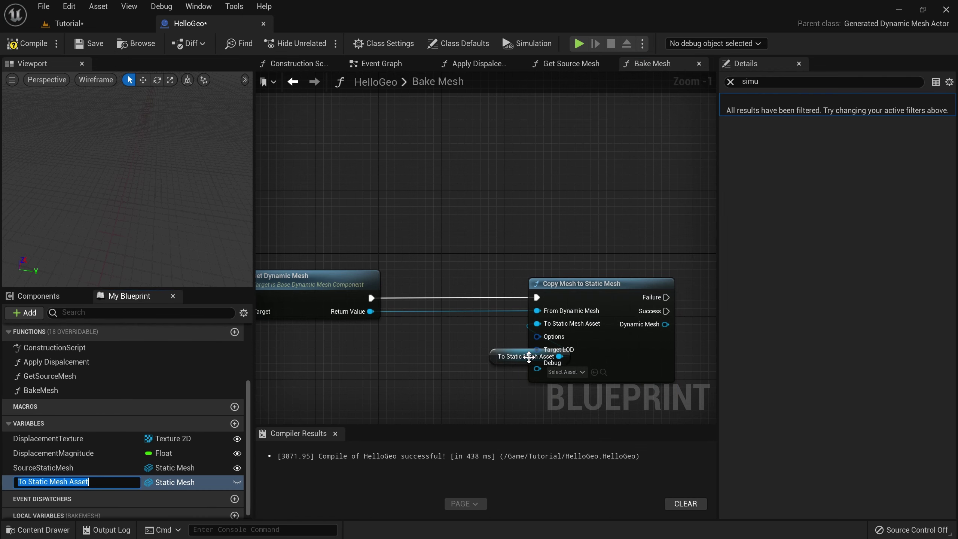
pyautogui.moveTo(522, 350); pyautogui.dragTo(453, 341)
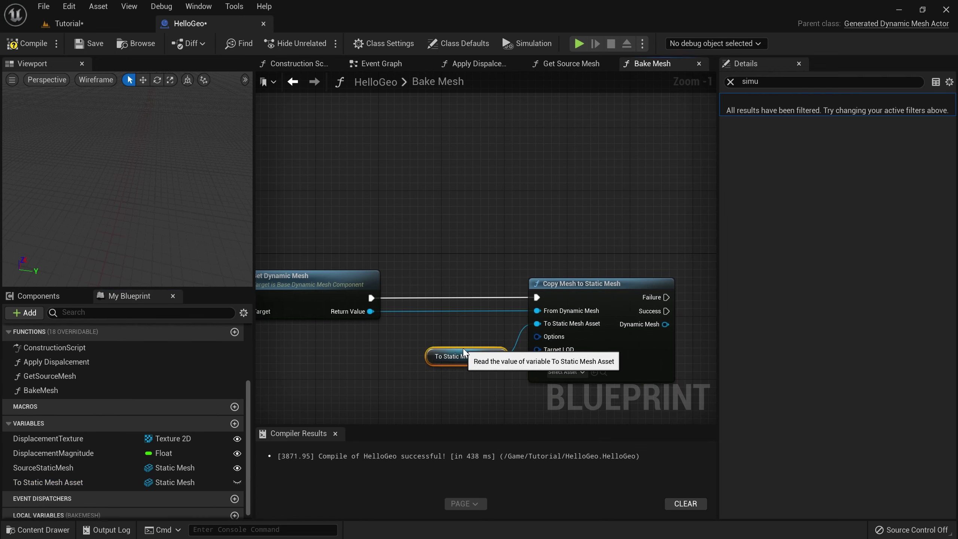
pyautogui.click(55, 482)
pyautogui.press('F2')
pyautogui.write('TargetStaticMe')
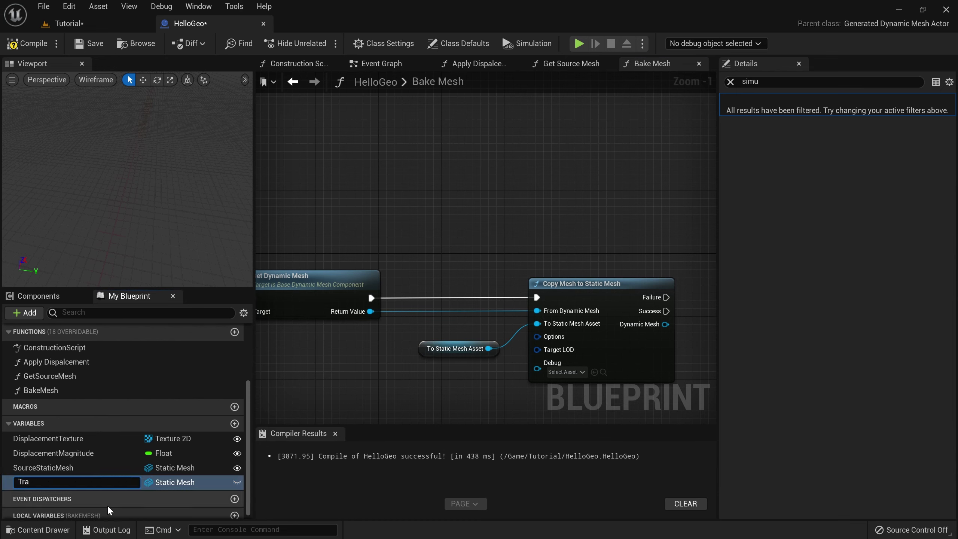
pyautogui.write('sh')
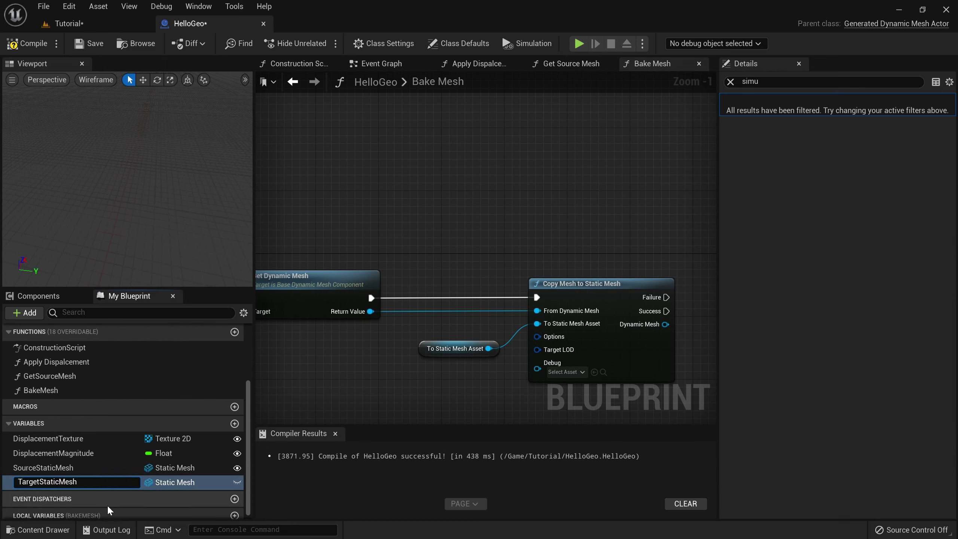
# - Make the TargetStaticMesh variable public, then compile and save the HelloGeo Blueprint
pyautogui.click(237, 482)
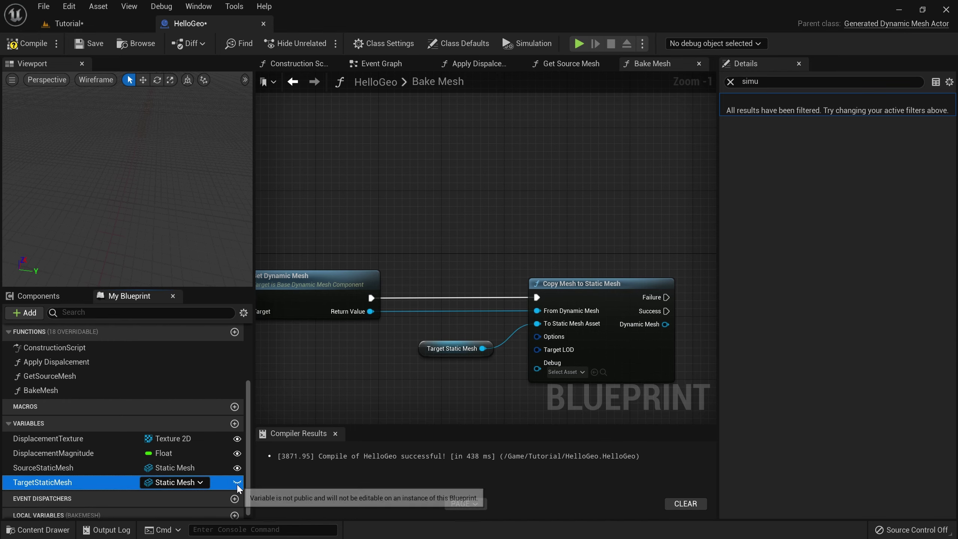
pyautogui.click(28, 51)
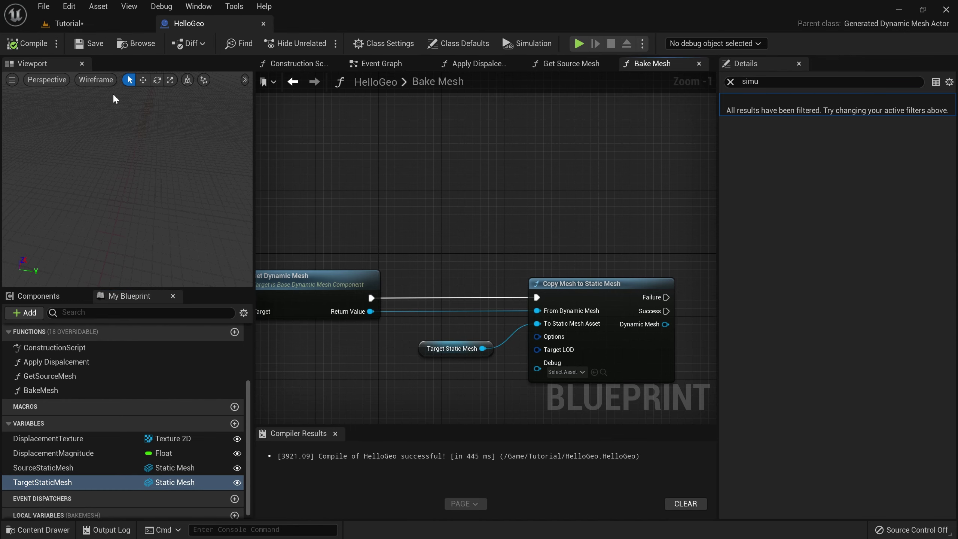
pyautogui.click(77, 43)
# - Clear HelloGeo's Source Static Mesh in the Tutorial level and apply the displacement to the sphere with a magnitude of 10
pyautogui.click(99, 26)
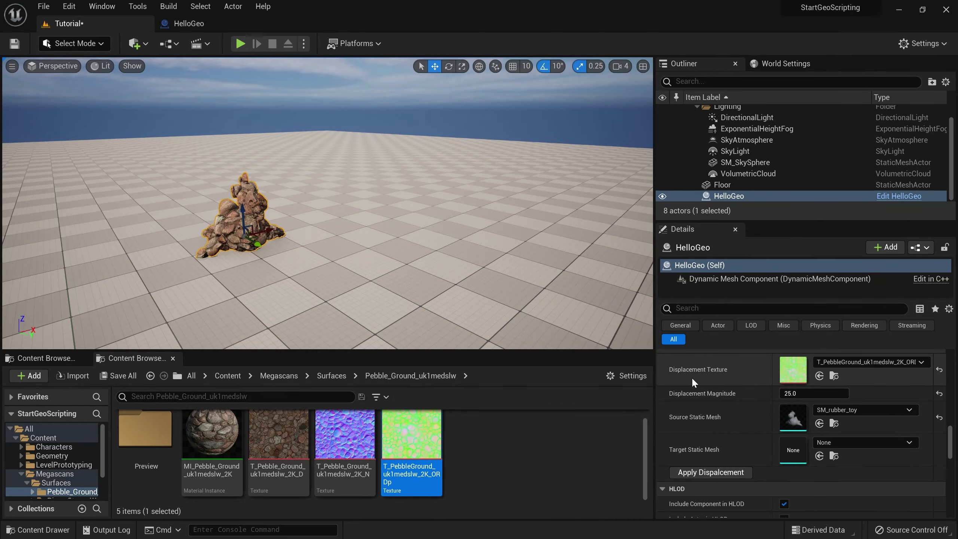
pyautogui.click(940, 417)
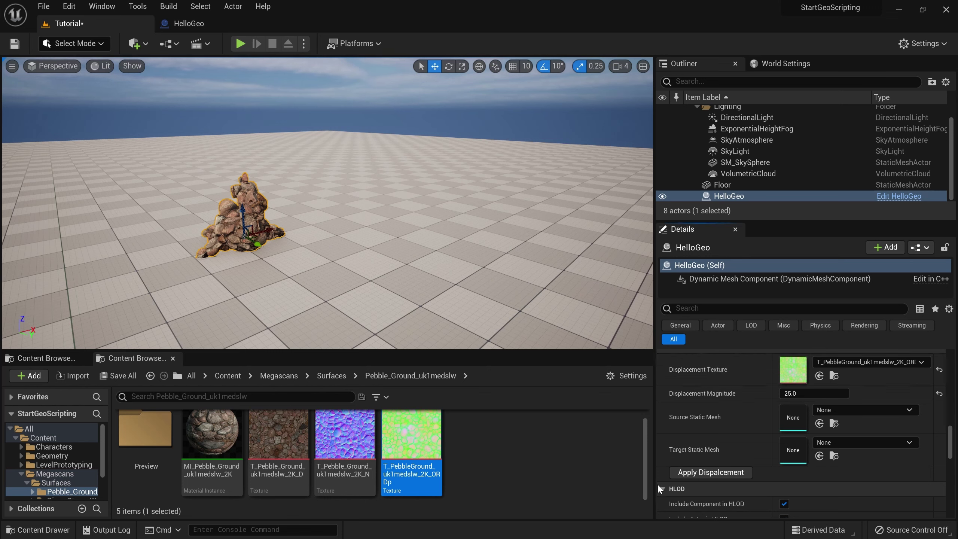
pyautogui.click(706, 473)
pyautogui.moveTo(265, 250); pyautogui.dragTo(287, 250, button='right')
pyautogui.click(814, 394)
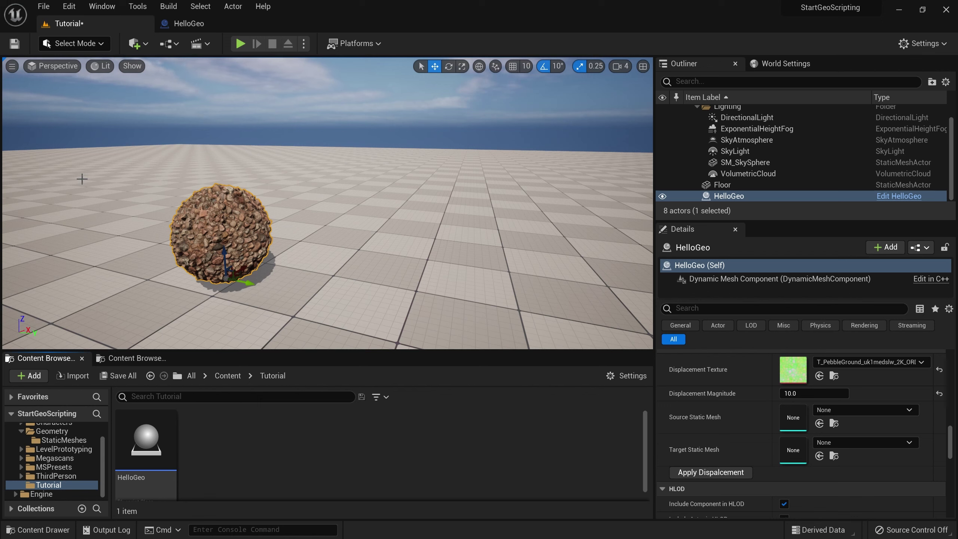
# - Create a 100 × 100 × 100 static mesh box on the floor near the sphere using Modeling Mode, and return to Select Mode
pyautogui.click(50, 42)
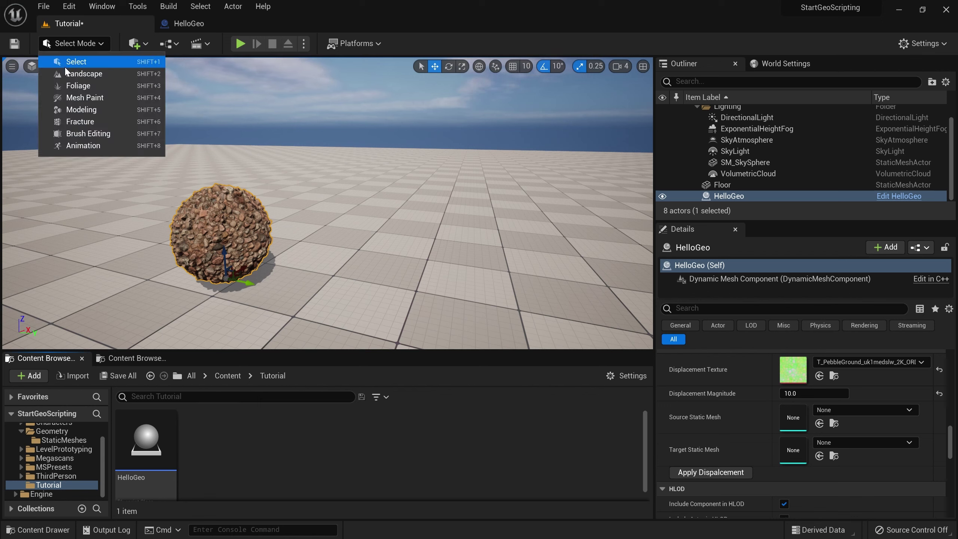
pyautogui.click(75, 110)
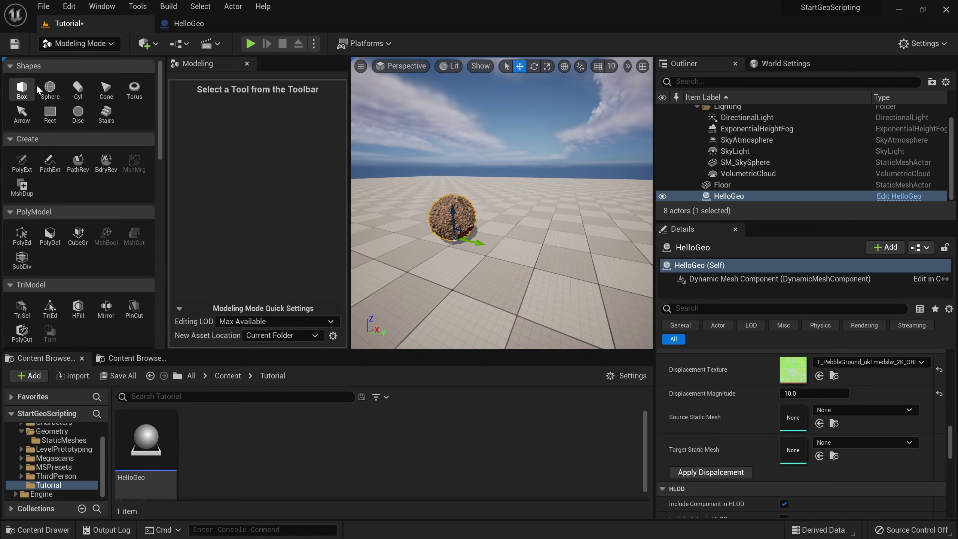
pyautogui.click(26, 90)
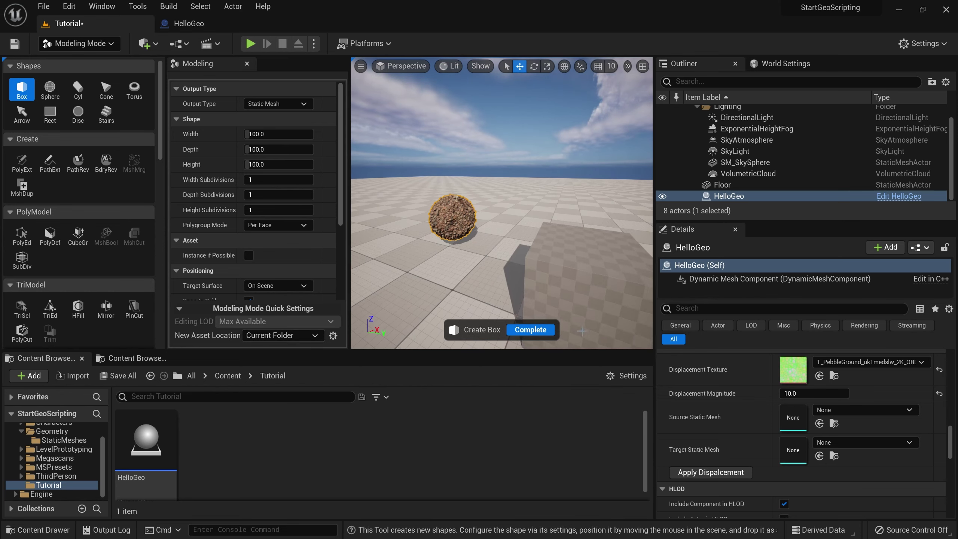
pyautogui.click(494, 245)
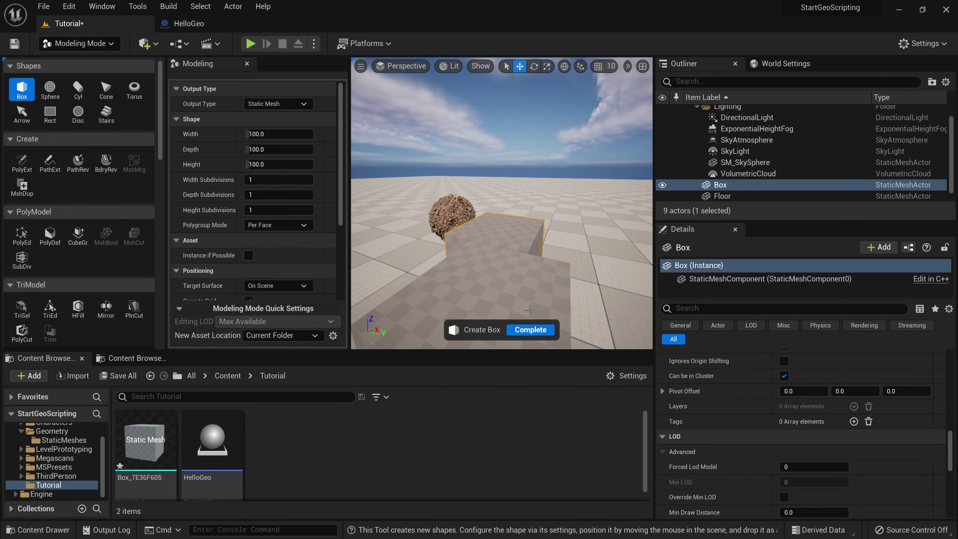
pyautogui.click(530, 329)
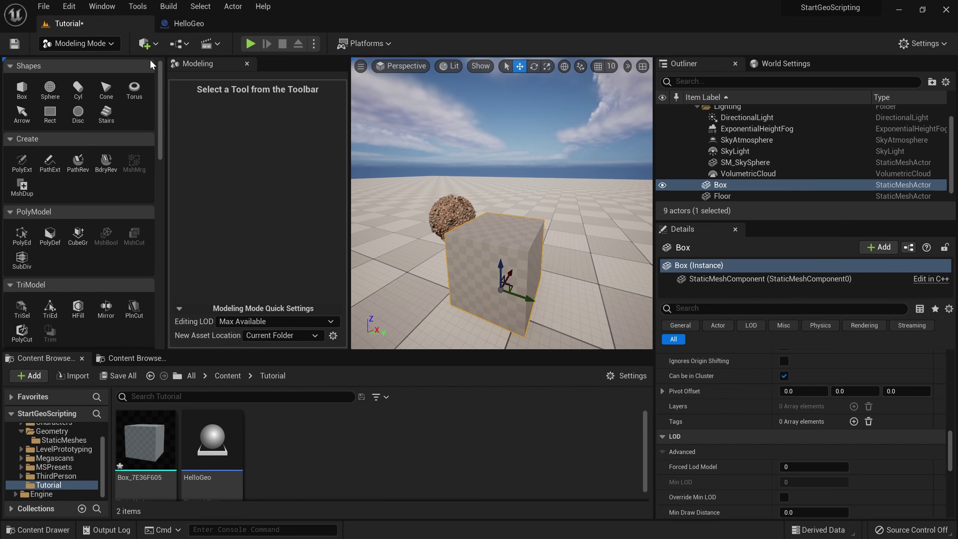
pyautogui.click(97, 42)
pyautogui.click(82, 66)
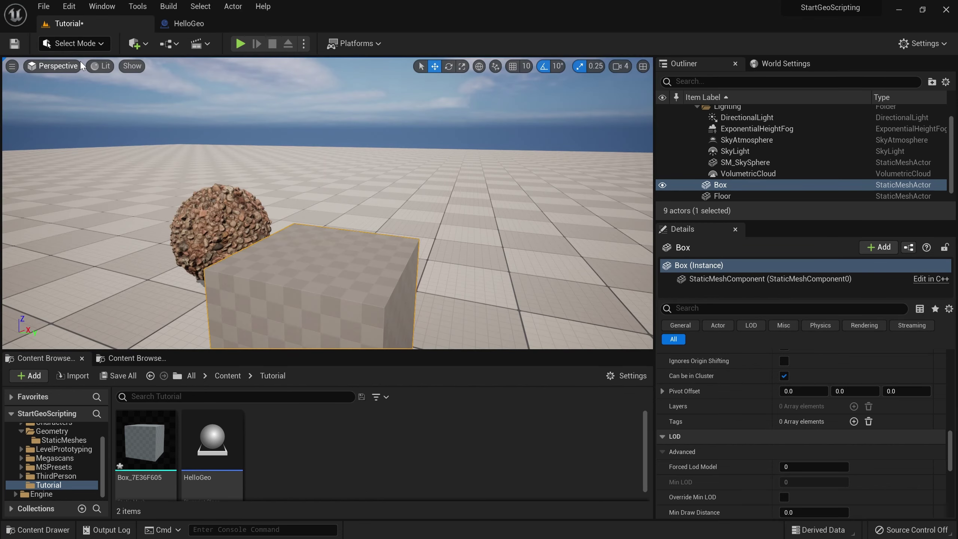
# - Open the Box_7E36F605 static mesh asset and enable Nanite support
pyautogui.scroll(-5, 235, 220)
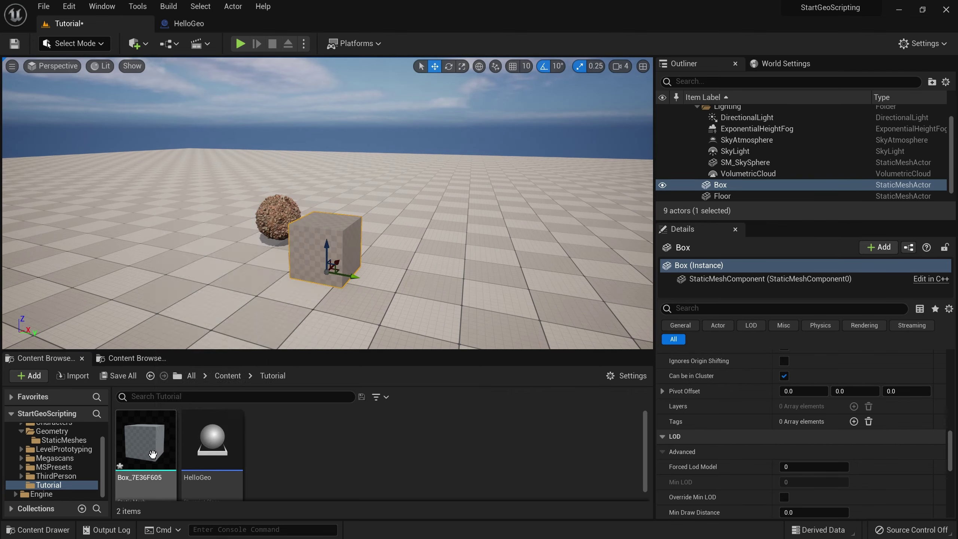
pyautogui.doubleClick(152, 454)
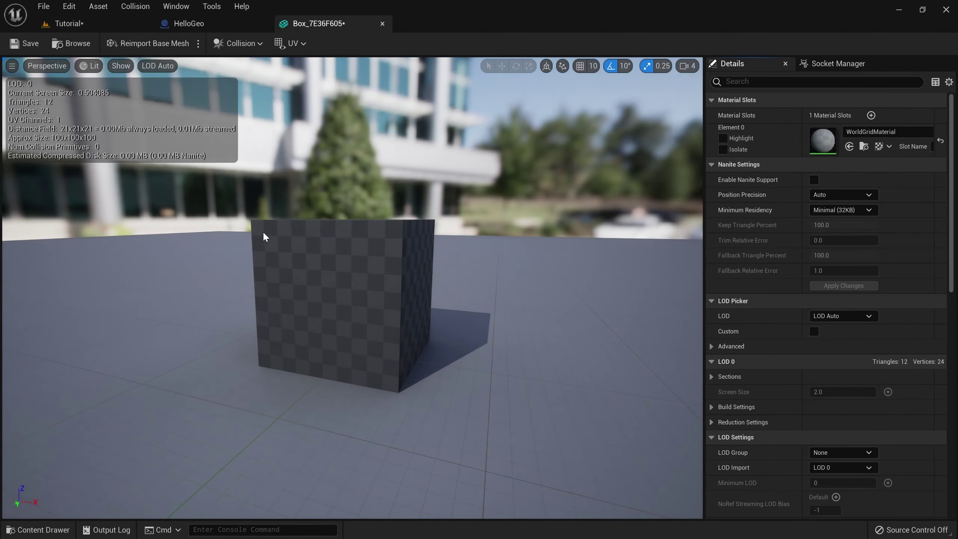
pyautogui.click(813, 179)
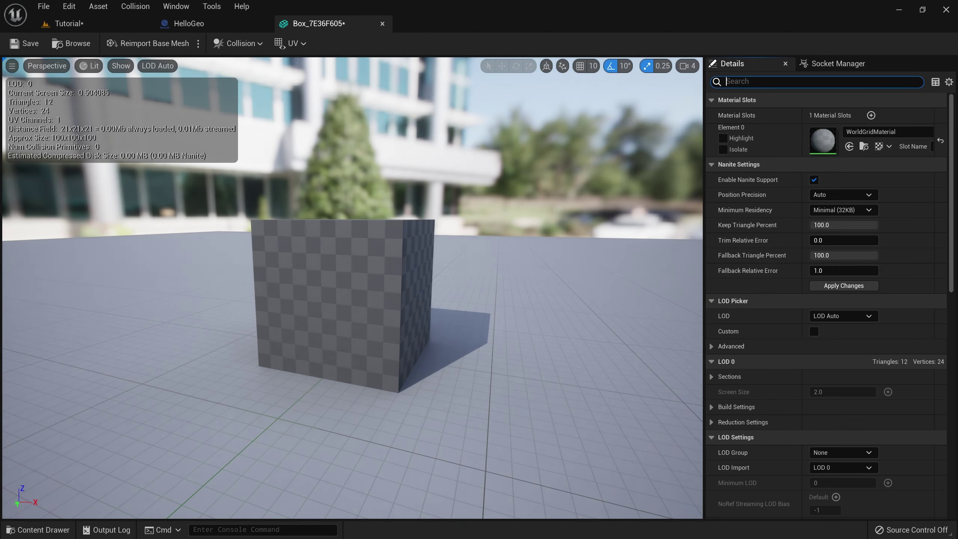
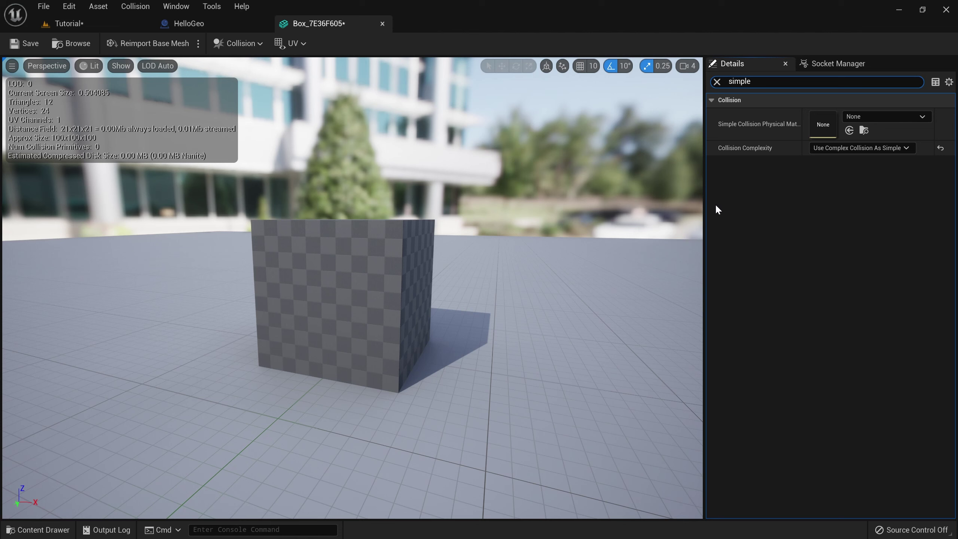
# - Set the box mesh's Collision Complexity to Project Default, then save and close the asset
pyautogui.click(845, 147)
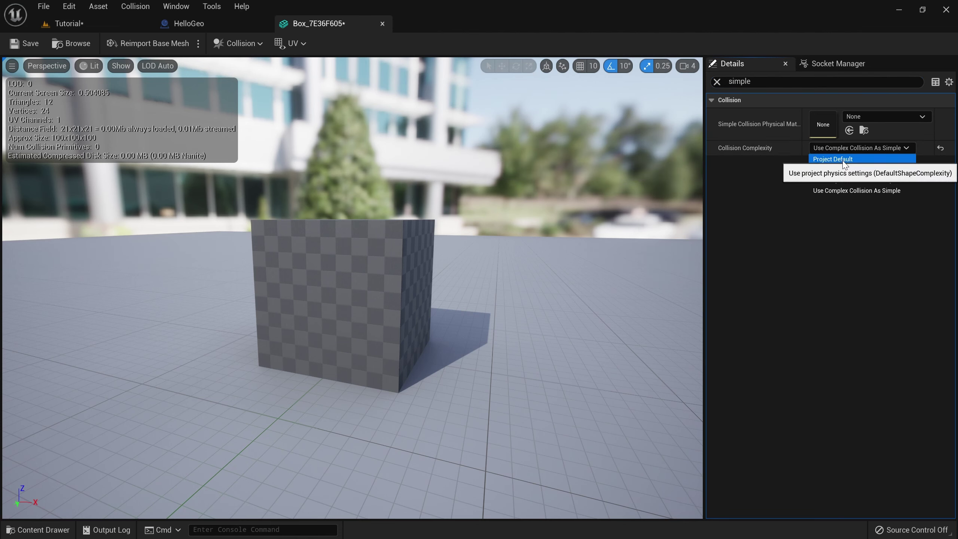
pyautogui.click(839, 159)
pyautogui.click(840, 149)
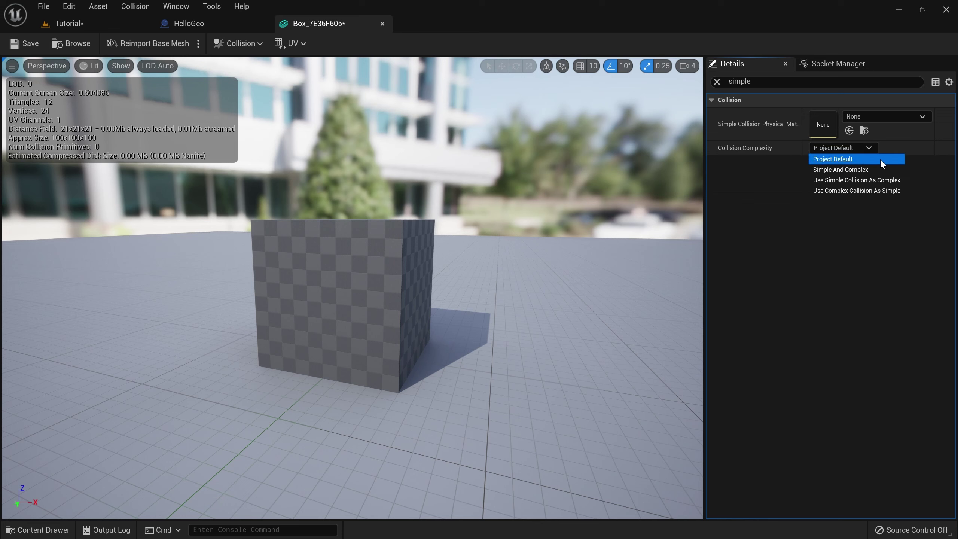
pyautogui.click(752, 226)
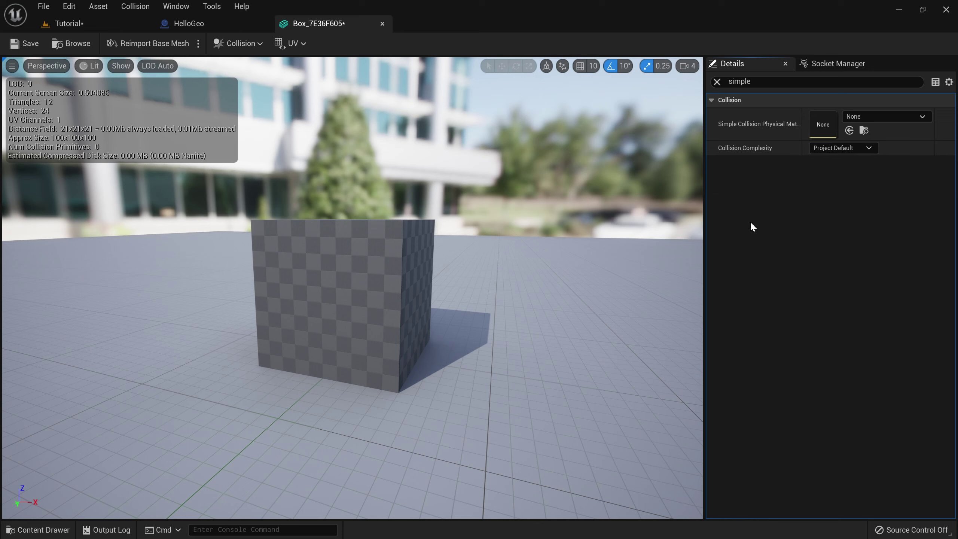
pyautogui.click(24, 44)
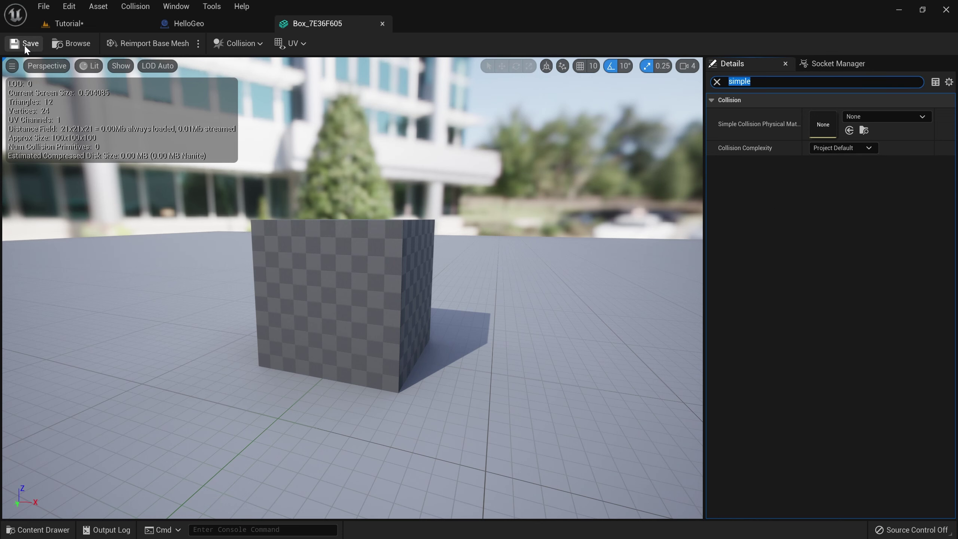
pyautogui.click(383, 24)
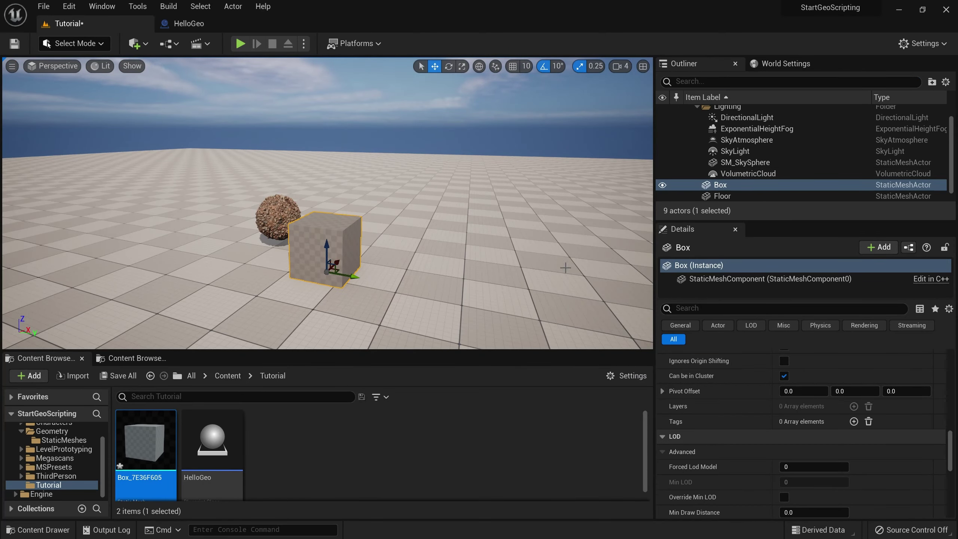
# - Move the Box actor away from the HelloGeo sphere and raise it above the floor
pyautogui.click(280, 221)
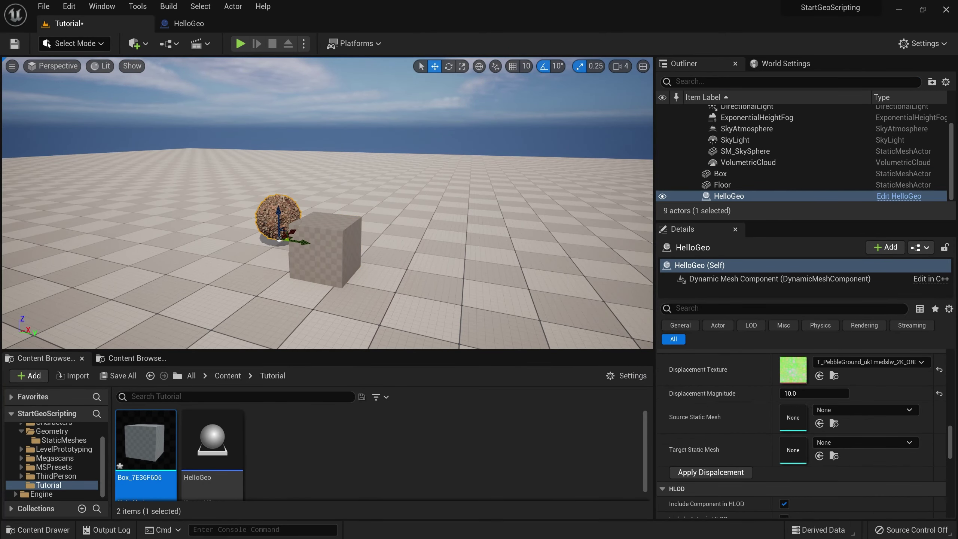
pyautogui.moveTo(186, 252); pyautogui.dragTo(253, 263, button='right')
pyautogui.press('f')
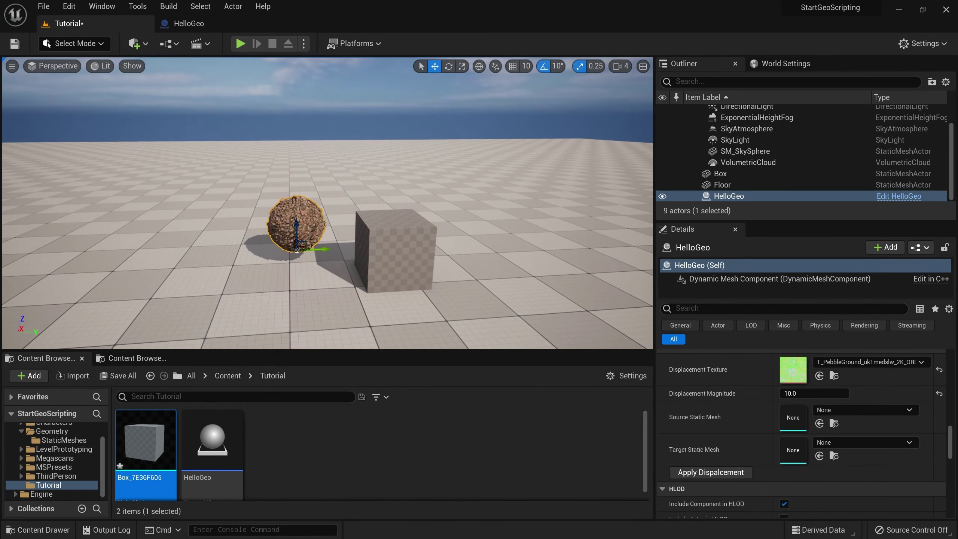
pyautogui.click(410, 258)
pyautogui.moveTo(392, 251); pyautogui.dragTo(381, 137)
pyautogui.scroll(-2, 382, 240)
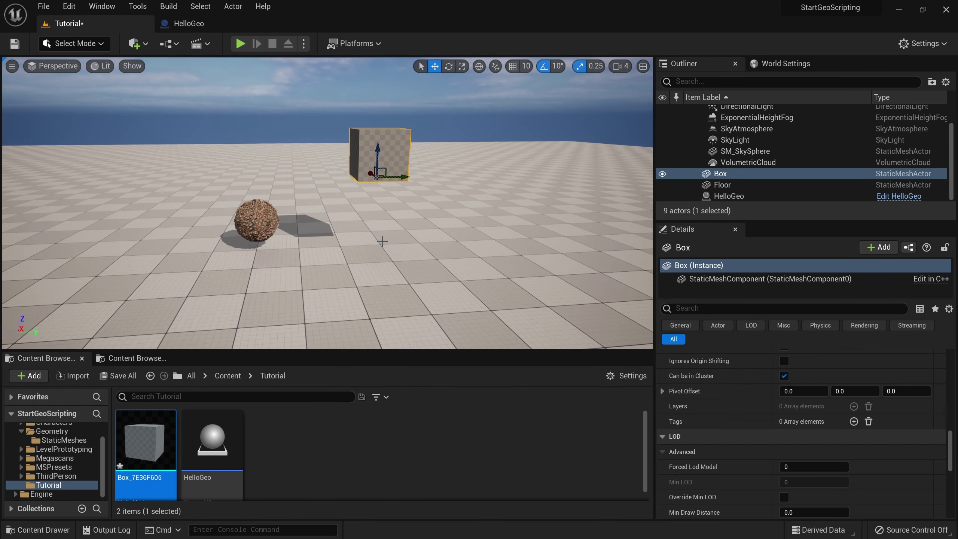
# - Assign Box_7E36F605 as HelloGeo's Target Static Mesh and apply the displacement
pyautogui.click(257, 220)
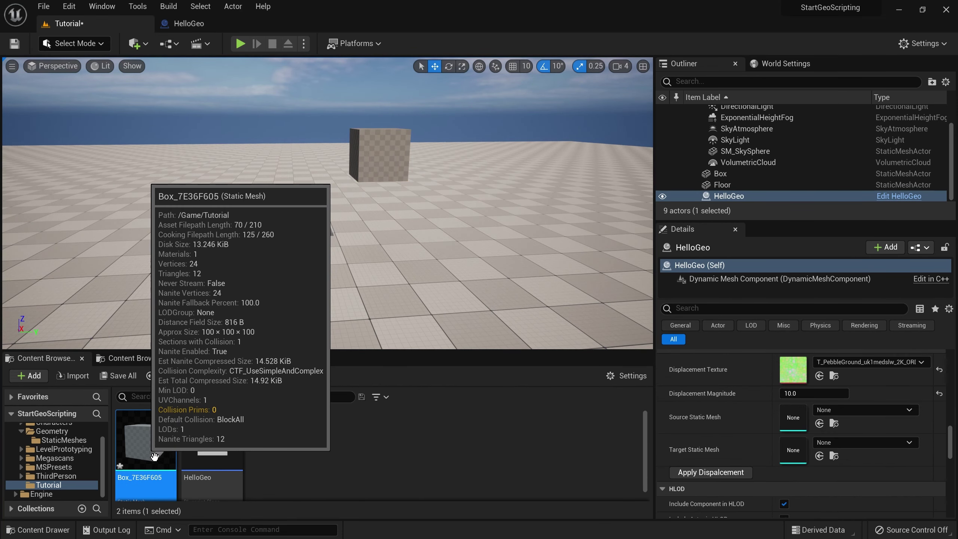
pyautogui.moveTo(154, 457); pyautogui.dragTo(802, 458)
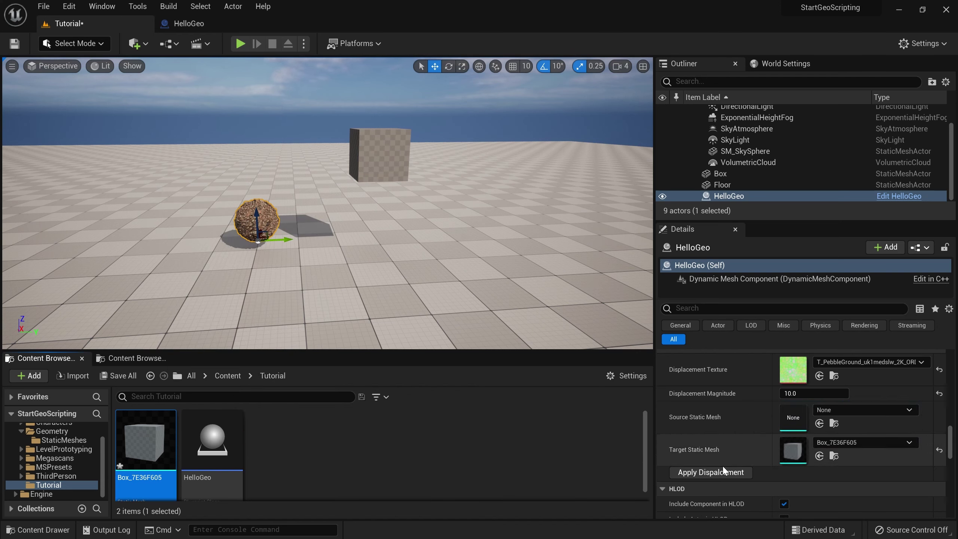
pyautogui.click(723, 472)
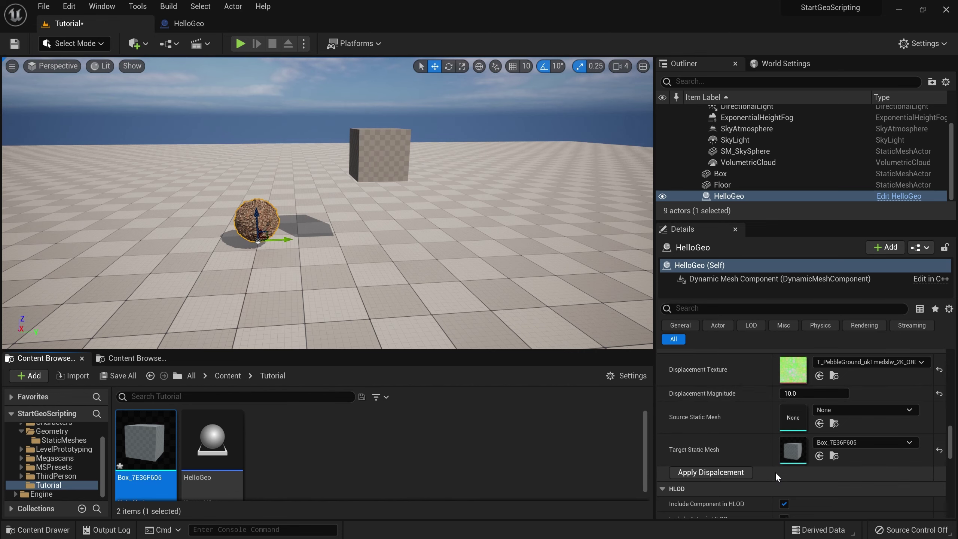
# - Make the BakeMesh function of the HelloGeo Blueprint callable in the editor, then compile and save
pyautogui.click(178, 26)
pyautogui.click(651, 63)
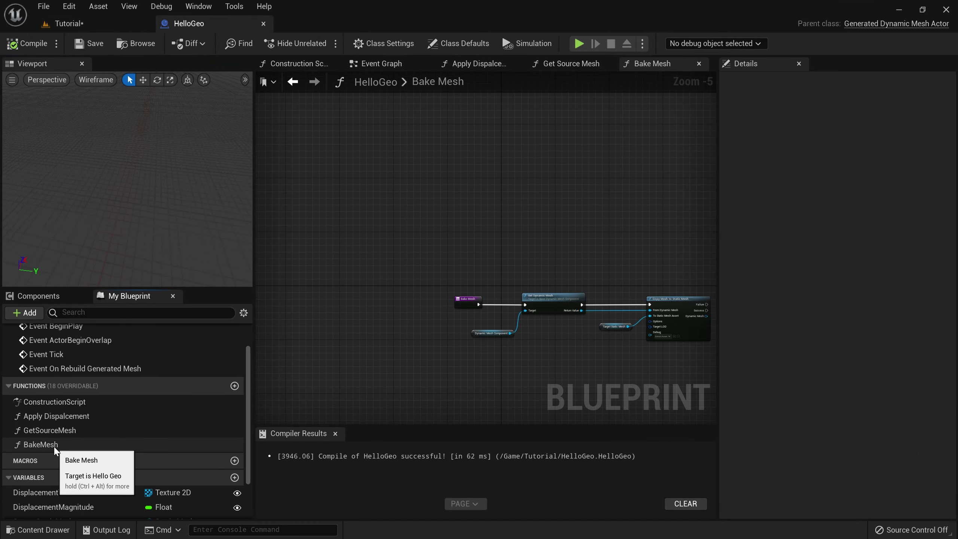
pyautogui.click(56, 445)
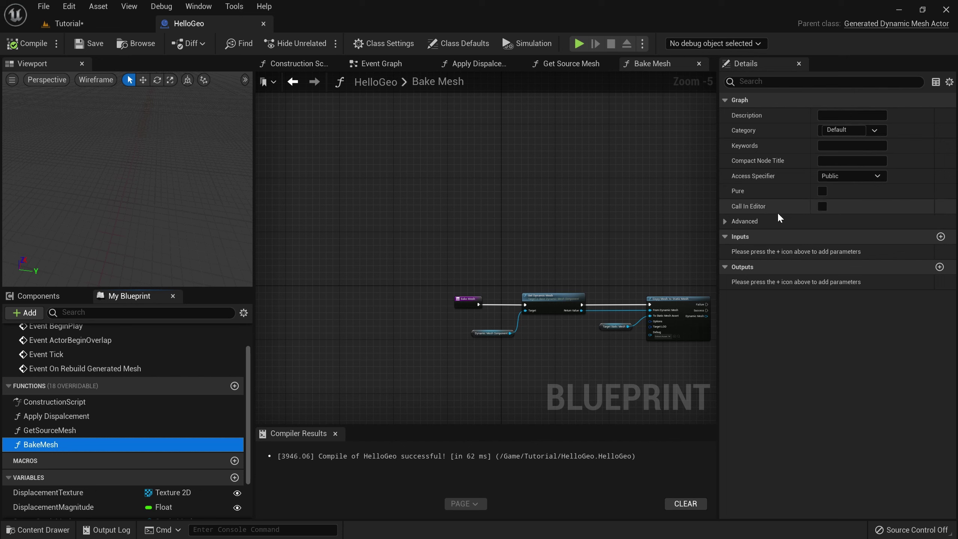
pyautogui.click(823, 206)
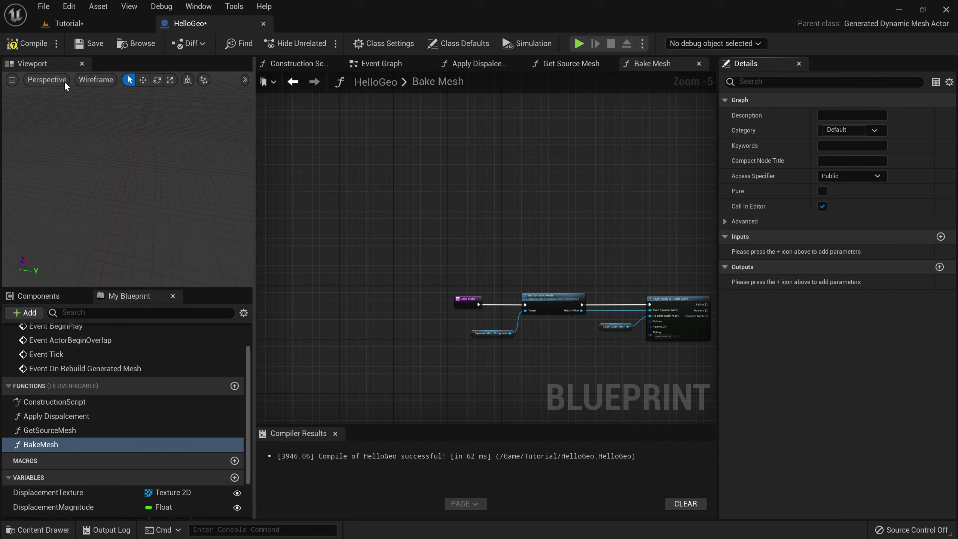
pyautogui.click(26, 44)
pyautogui.click(88, 44)
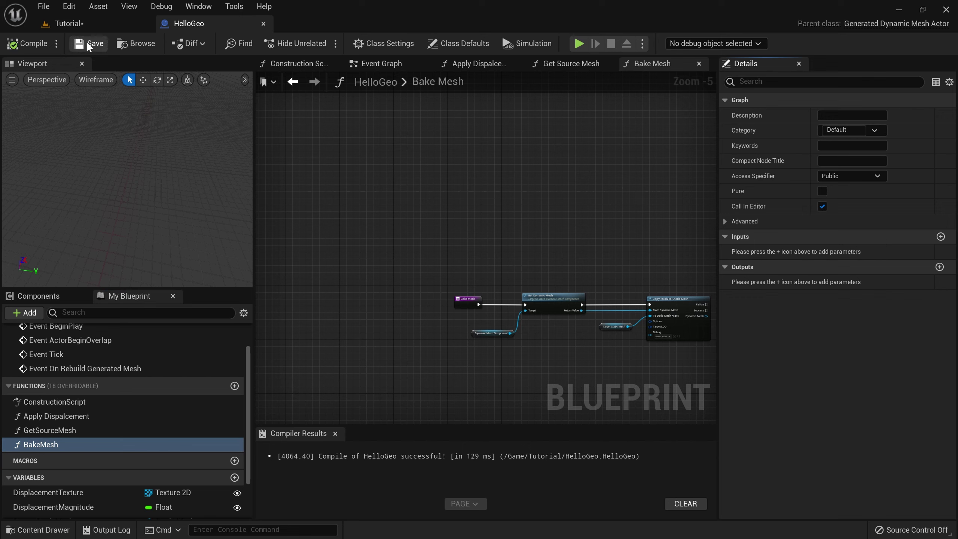
# - Run Bake Mesh on HelloGeo in the Tutorial level and apply the MI_Pebble_Ground_uk1medslw_2K material to the baked Box actor
pyautogui.click(68, 23)
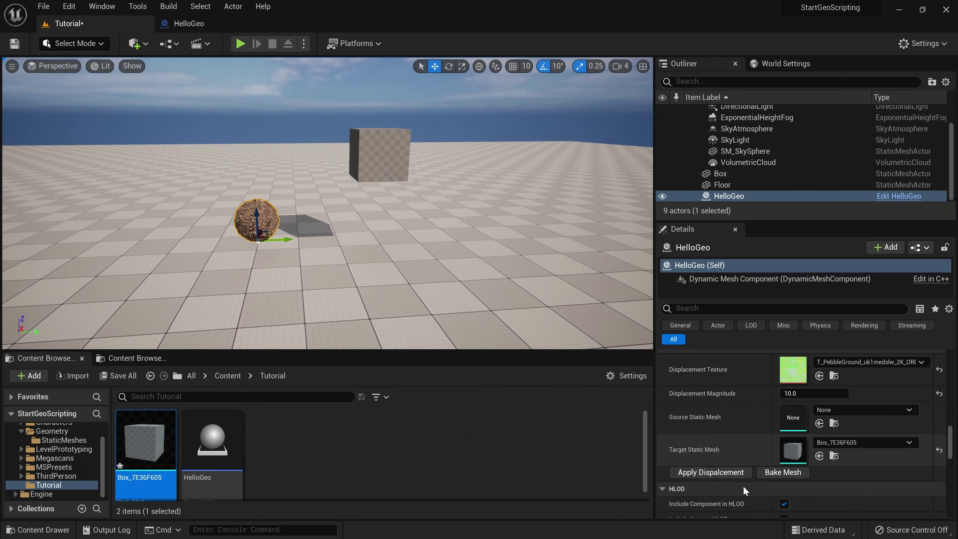
pyautogui.click(782, 473)
pyautogui.moveTo(341, 269); pyautogui.dragTo(396, 255, button='right')
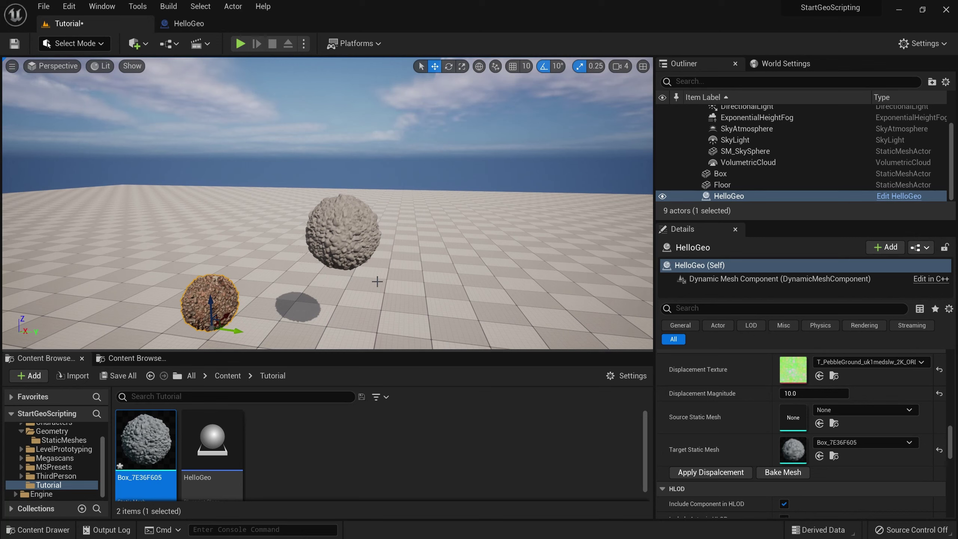
pyautogui.scroll(3, 347, 207)
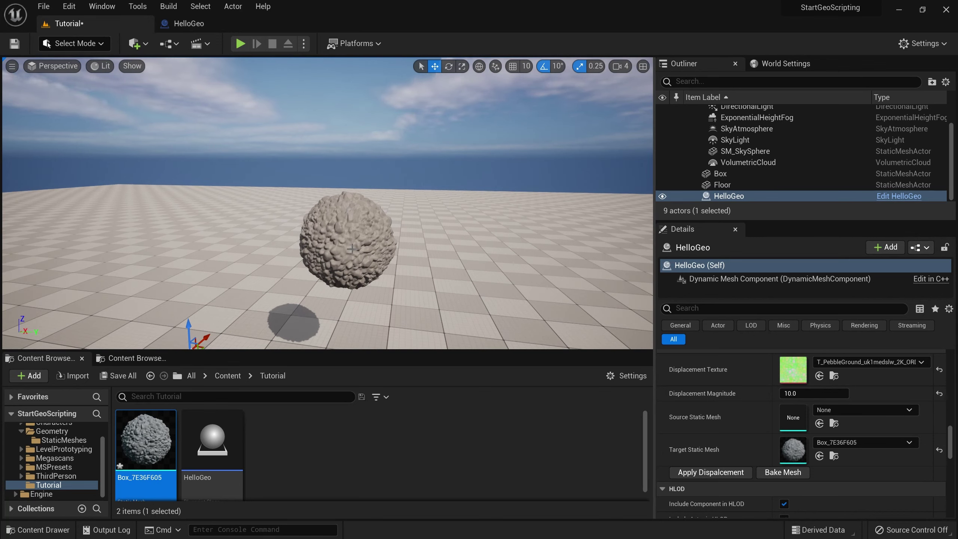
pyautogui.click(132, 359)
pyautogui.moveTo(212, 434); pyautogui.dragTo(366, 221)
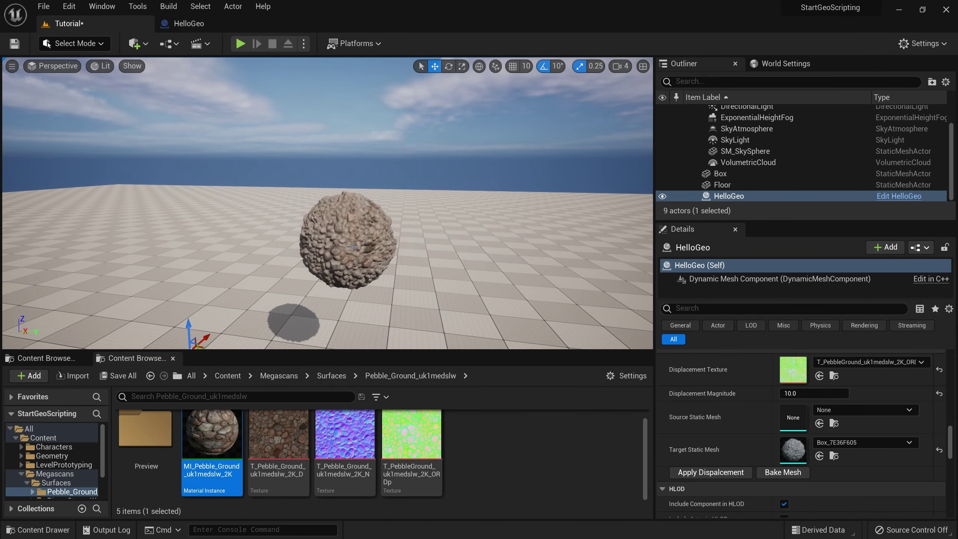
# - Examine the baked mesh in the Player Collision view mode, then return to Lit
pyautogui.click(102, 66)
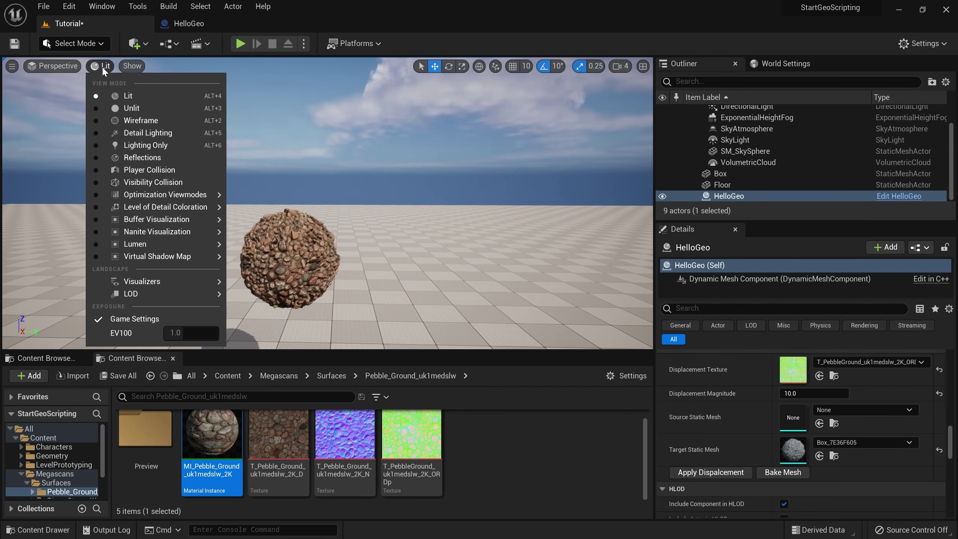
pyautogui.click(158, 171)
pyautogui.moveTo(300, 253); pyautogui.dragTo(292, 241, button='right')
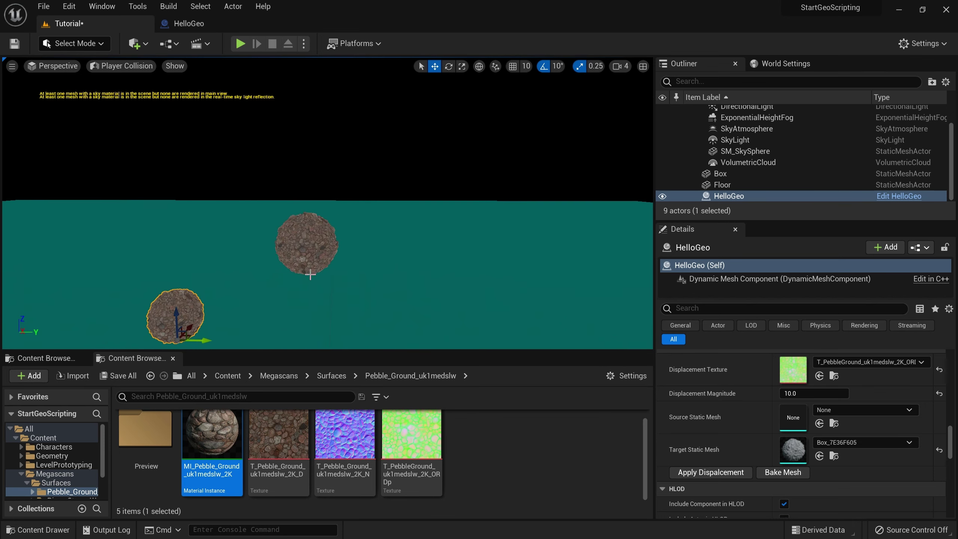
pyautogui.click(120, 65)
pyautogui.click(113, 96)
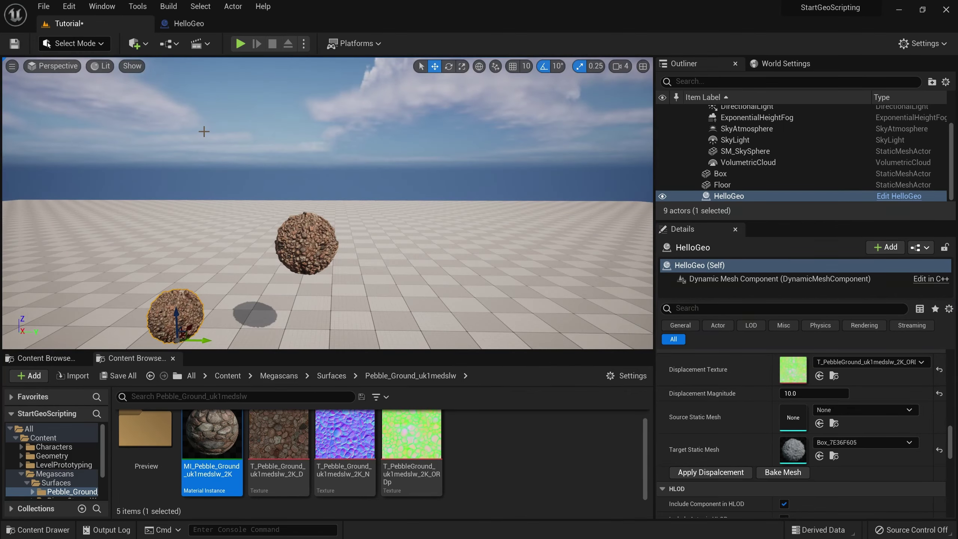
# - Add a Set Static Mesh Collision from Mesh node to Bake Mesh, wired from Copy Mesh to Static Mesh's Dynamic Mesh and Success outputs
pyautogui.click(204, 21)
pyautogui.moveTo(440, 321); pyautogui.dragTo(500, 305)
pyautogui.write('Coll')
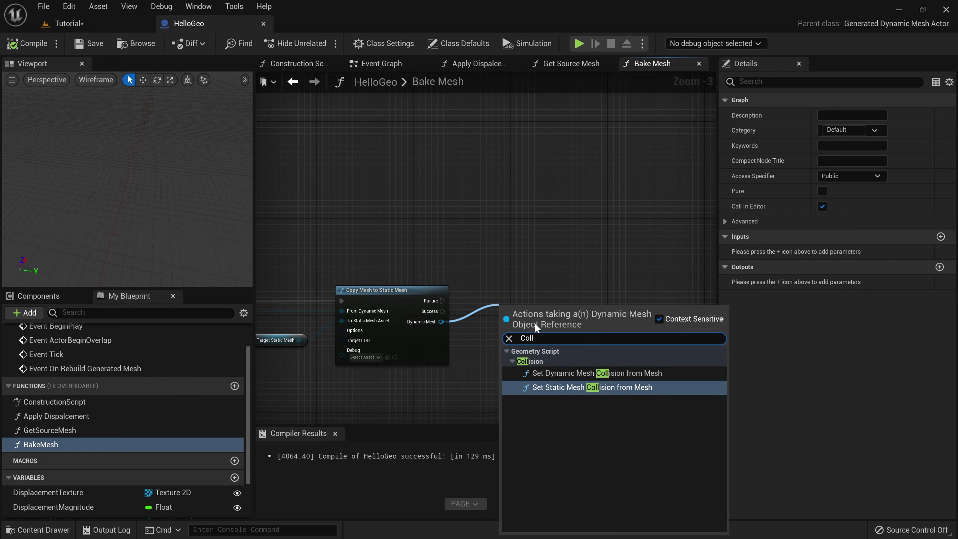
pyautogui.click(572, 388)
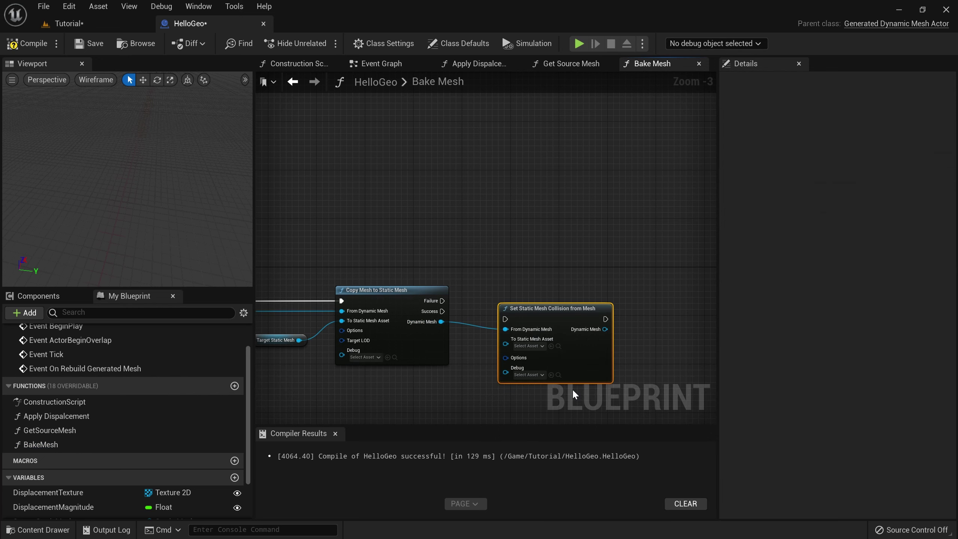
pyautogui.moveTo(442, 311); pyautogui.dragTo(556, 314)
pyautogui.click(464, 375)
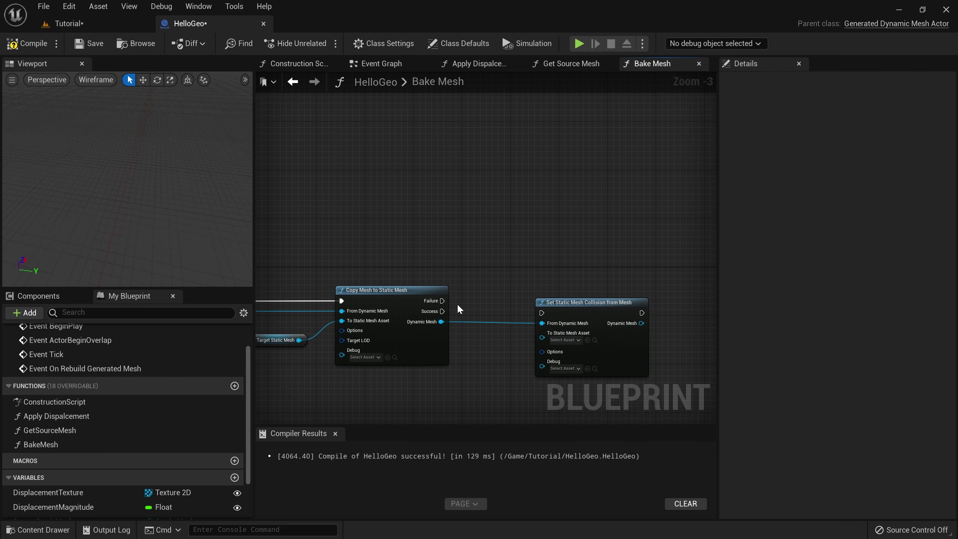
pyautogui.moveTo(442, 311); pyautogui.dragTo(541, 313)
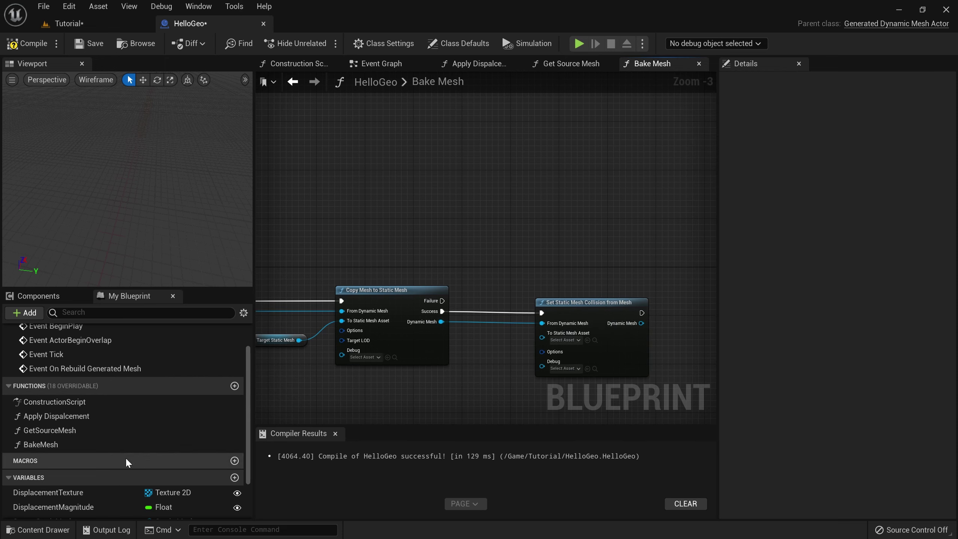
# - Connect a TargetStaticMesh getter to the collision node's To Static Mesh Asset input and split its Options struct pin
pyautogui.scroll(-3, 124, 462)
pyautogui.moveTo(125, 477); pyautogui.dragTo(543, 337)
pyautogui.click(445, 424)
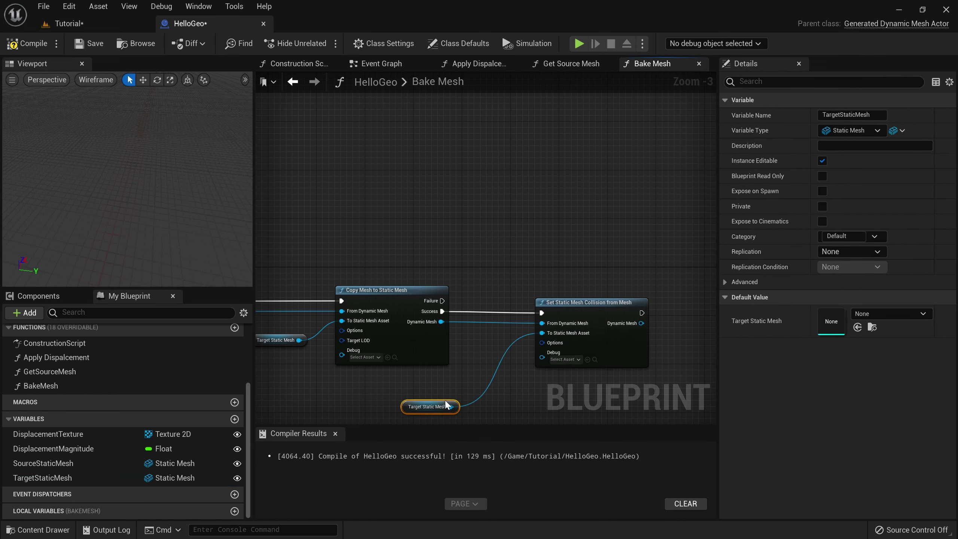
pyautogui.moveTo(452, 406); pyautogui.dragTo(514, 364)
pyautogui.rightClick(543, 343)
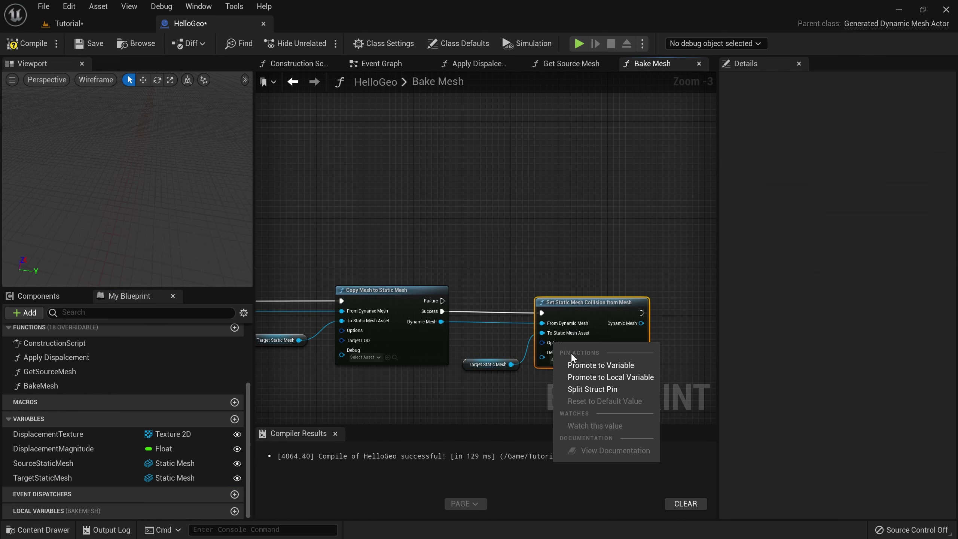
pyautogui.click(583, 391)
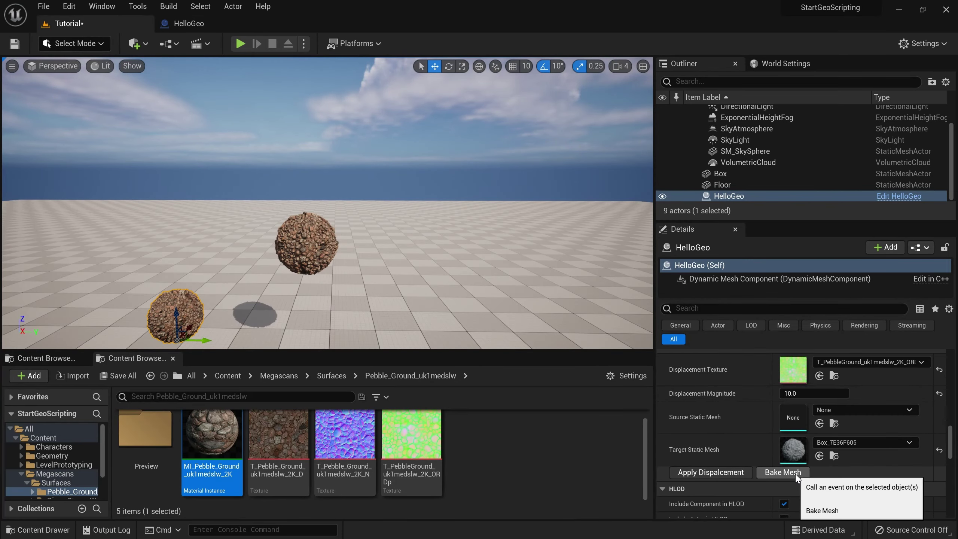
# - Bake HelloGeo's mesh again in the Tutorial level and show the scene in the Player Collision view mode
pyautogui.click(783, 473)
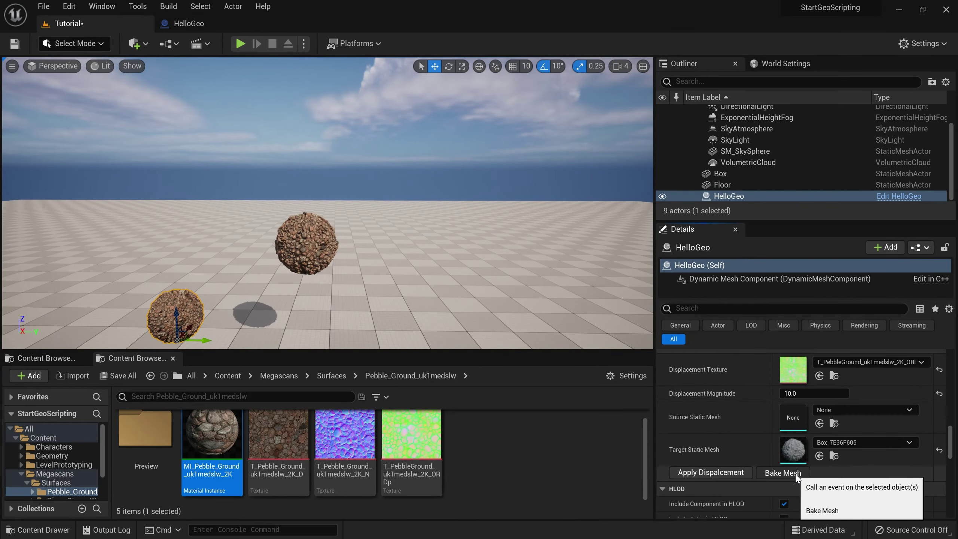
pyautogui.click(101, 65)
pyautogui.click(150, 170)
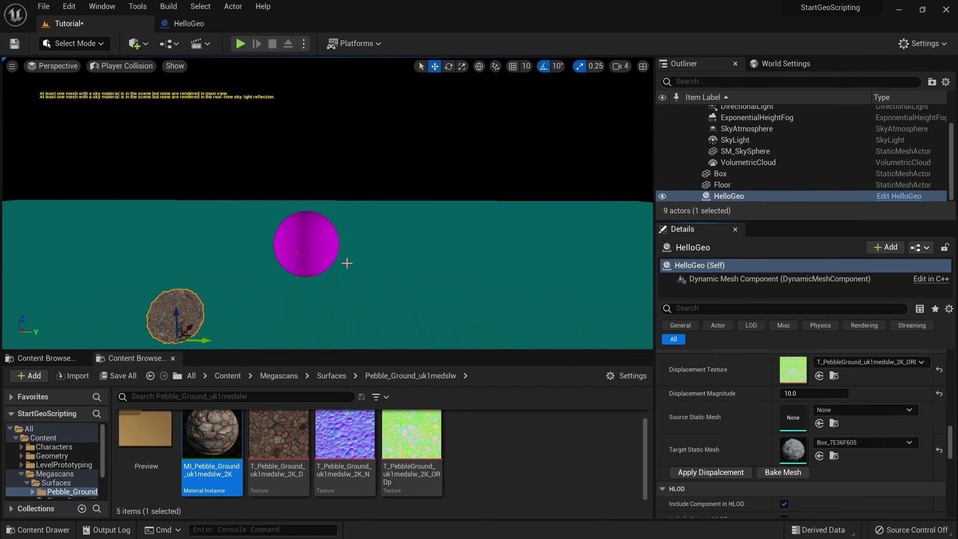
# - Examine the baked sphere's collision shape up close, then switch the viewport back to the Lit view mode
pyautogui.scroll(2, 347, 263)
pyautogui.moveTo(313, 259)
pyautogui.keyDown('alt'); pyautogui.mouseDown()
pyautogui.moveTo(381, 245)
pyautogui.moveTo(313, 259)
pyautogui.mouseUp(); pyautogui.keyUp('alt')
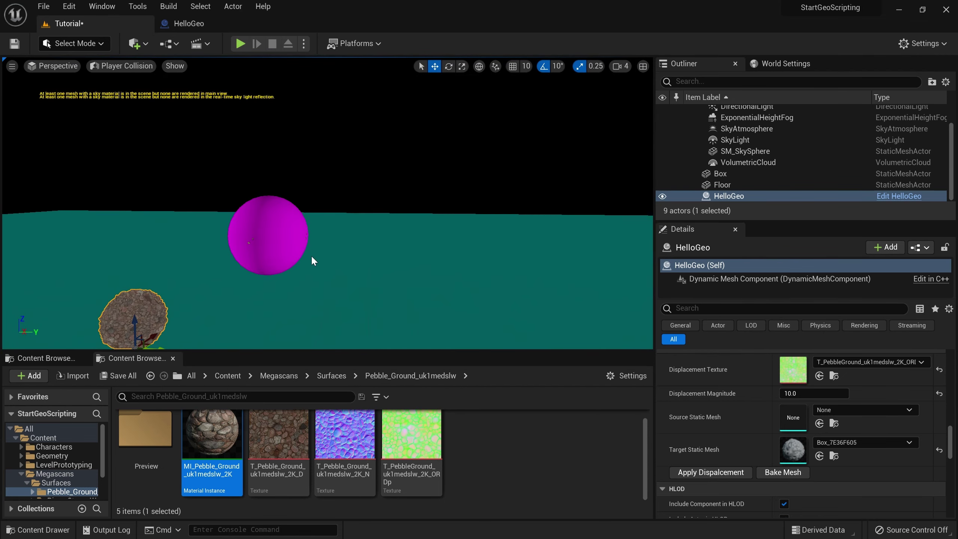
pyautogui.scroll(4, 260, 248)
pyautogui.scroll(3, 261, 248)
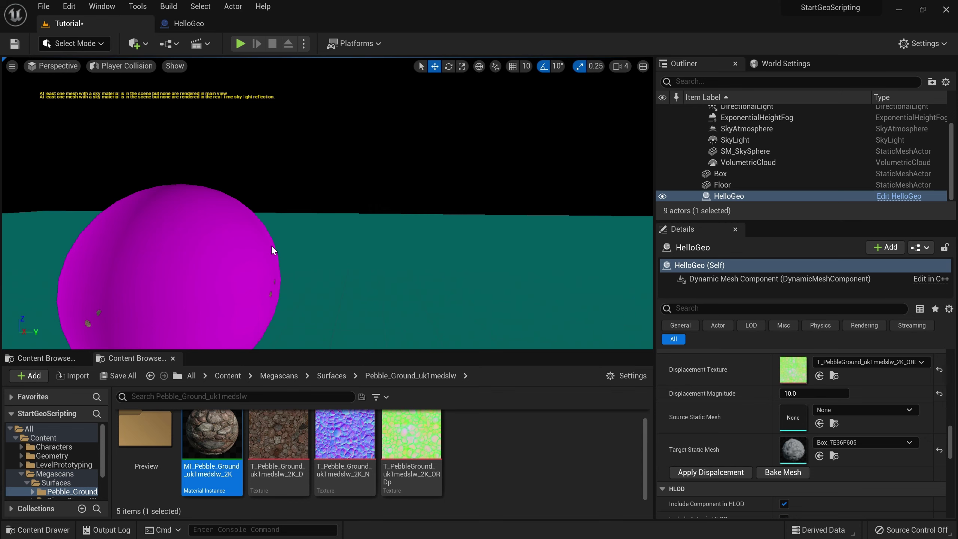
pyautogui.click(125, 67)
pyautogui.click(113, 91)
pyautogui.scroll(3, 312, 220)
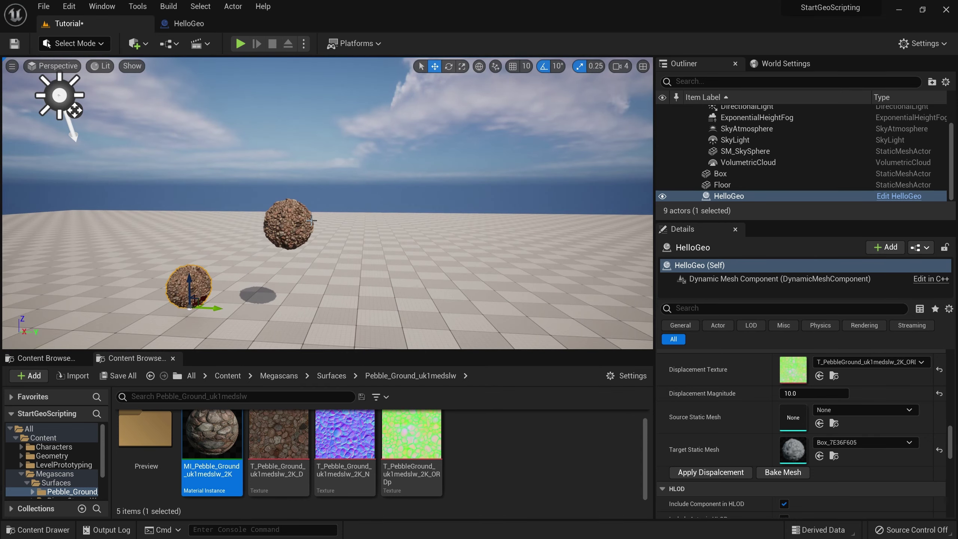
# - Enable Simulate Physics on the Box static mesh actor that holds the baked sphere
pyautogui.click(298, 222)
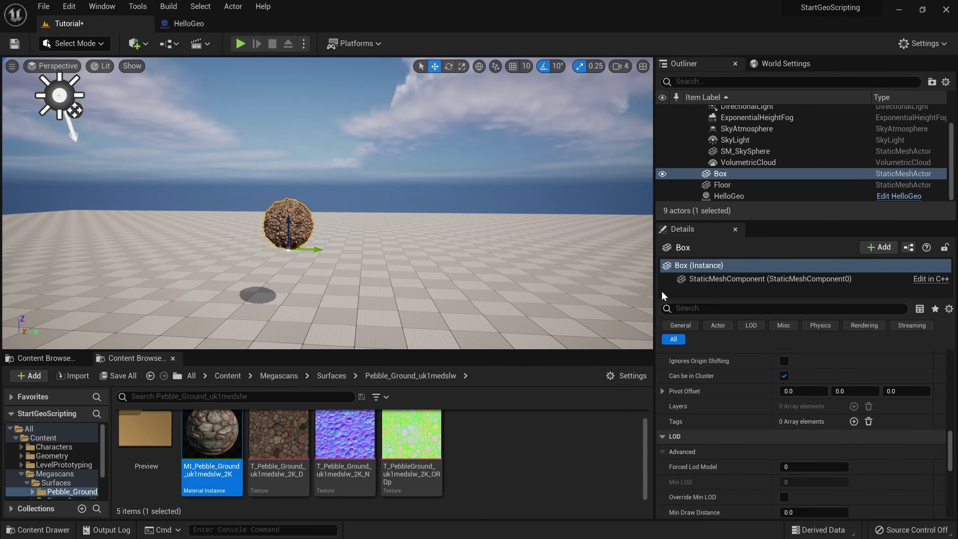
pyautogui.click(733, 309)
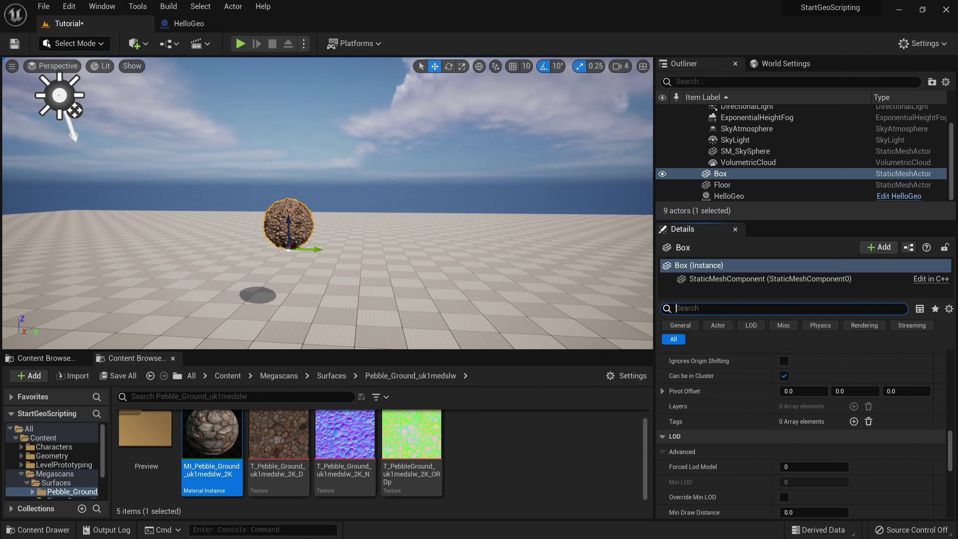
pyautogui.write('simu')
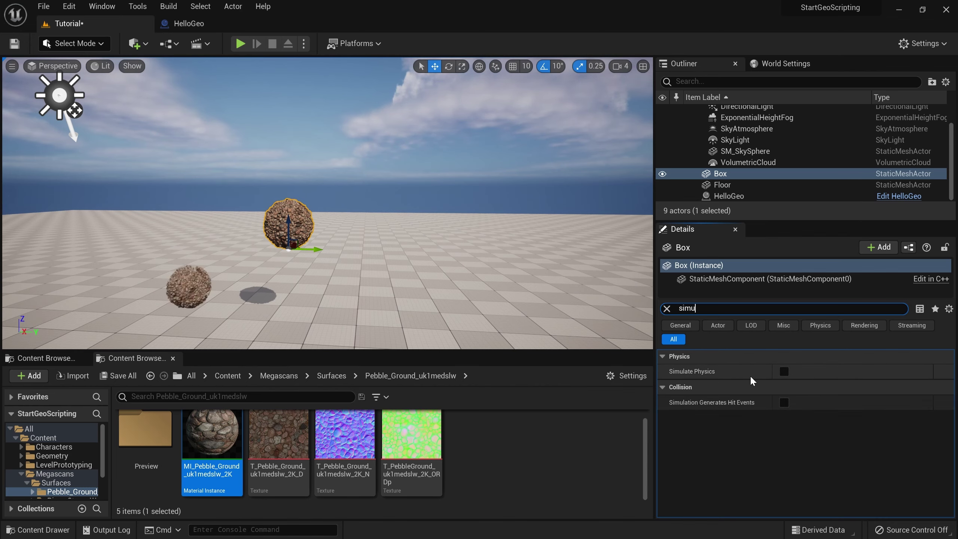
pyautogui.click(784, 371)
# - Play the Tutorial level, run the character into the baked sphere to test its physics collision, and stop playing
pyautogui.hotkey('alt', 'p')
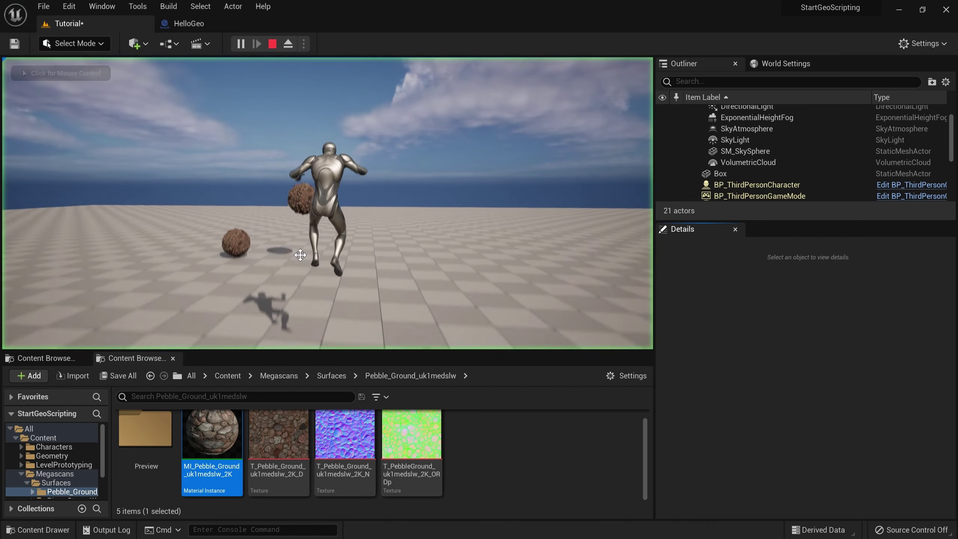
pyautogui.click(300, 255)
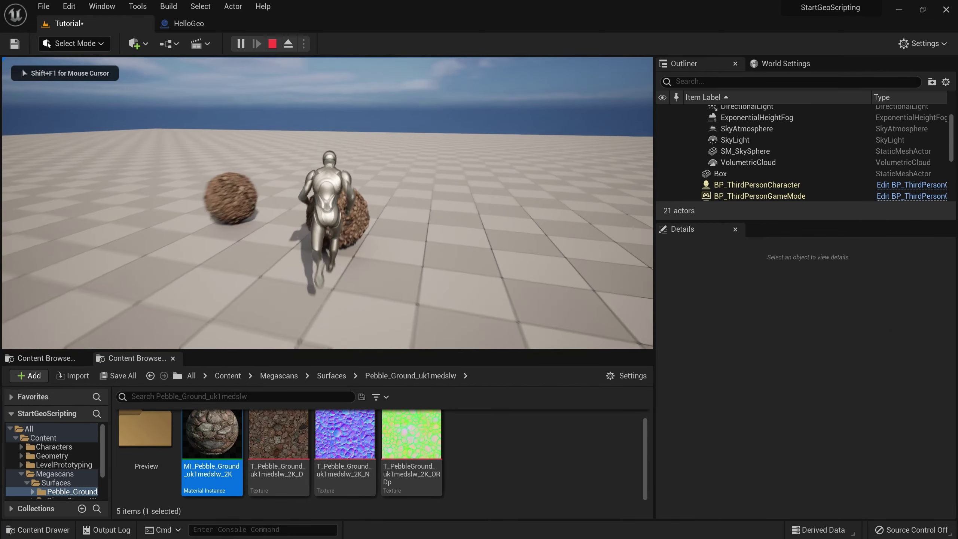
pyautogui.press('Escape')
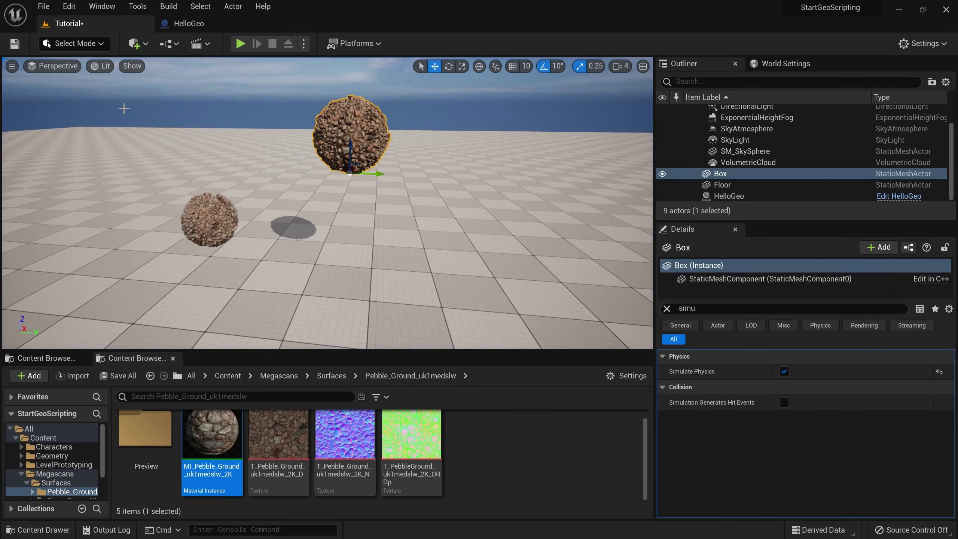
# - Show the scene in the Nanite Visualization Overview mode, examine the baked sphere up close, and clear the selection
pyautogui.click(101, 65)
pyautogui.moveTo(166, 231)
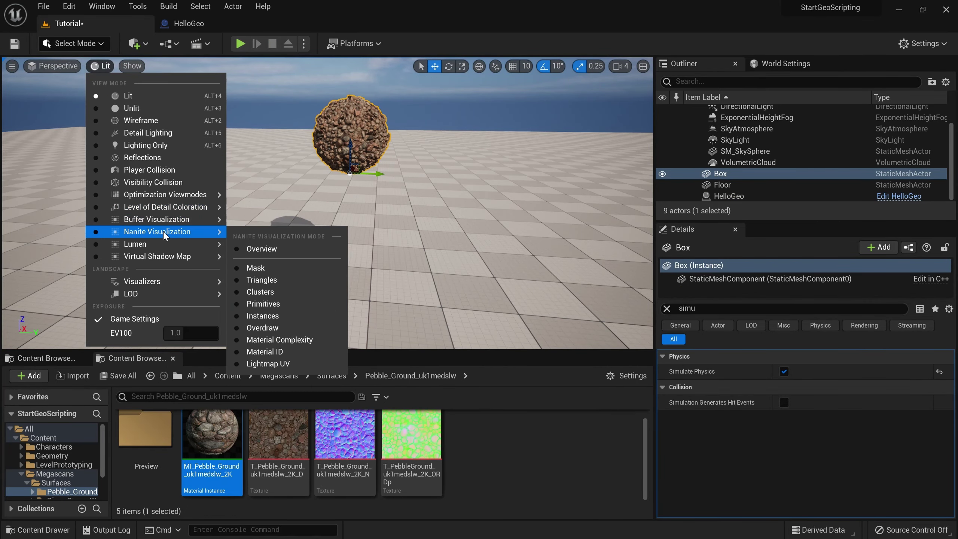
pyautogui.click(265, 249)
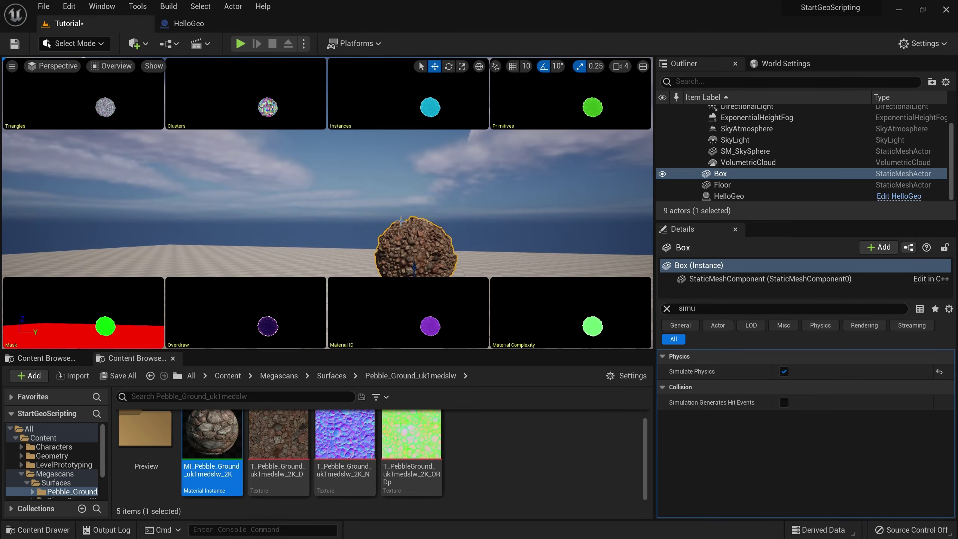
pyautogui.moveTo(401, 221); pyautogui.dragTo(380, 210, button='right')
pyautogui.press('Escape')
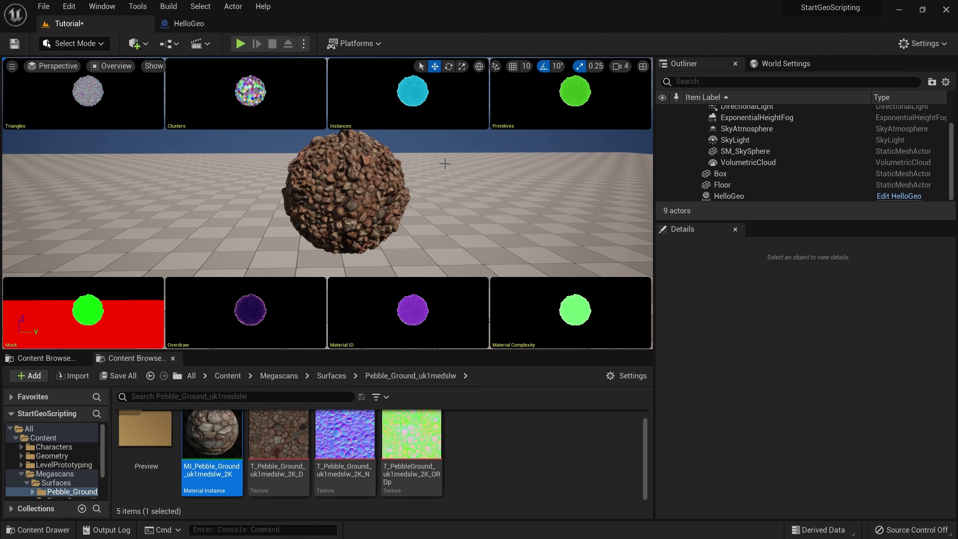
# - Switch to the web browser and show the modeling tools developer's Twitter profile and YouTube channel
pyautogui.hotkey('alt', 'Tab')
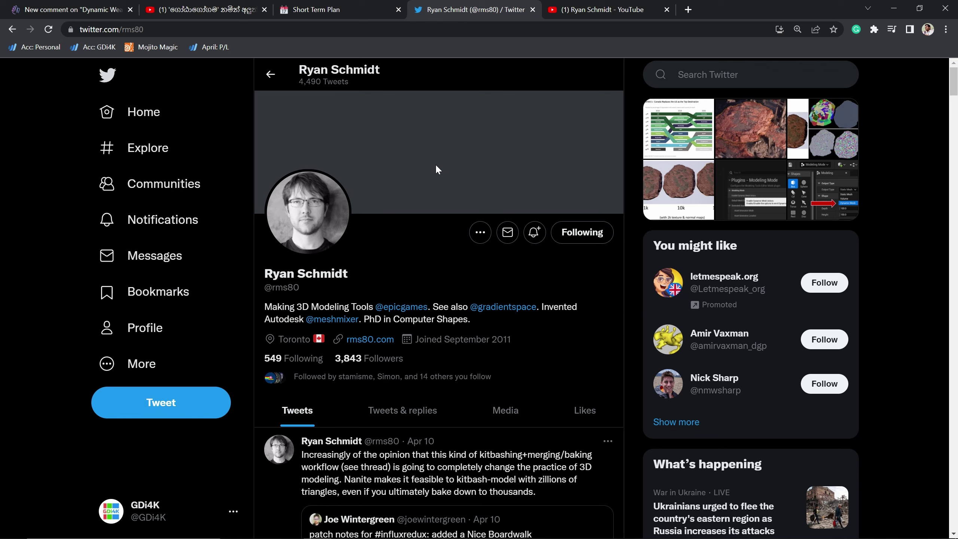
pyautogui.click(602, 9)
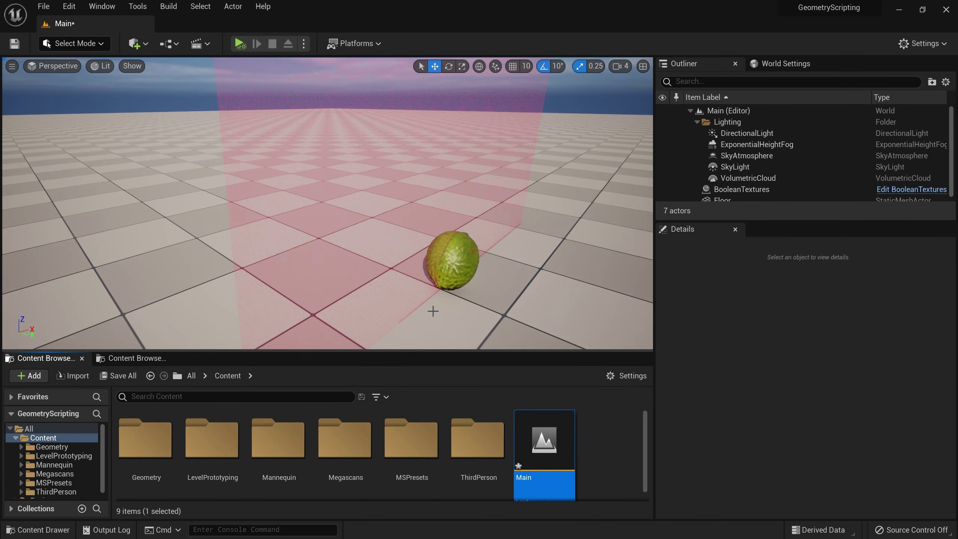
# - Simulate the Main level of the GeometryScripting project to view the fruit at the pink cutting plane
pyautogui.moveTo(451, 322)
pyautogui.mouseDown(button='right')
pyautogui.moveTo(482, 302)
pyautogui.moveTo(480, 322)
pyautogui.moveTo(446, 312)
pyautogui.mouseUp(button='right')
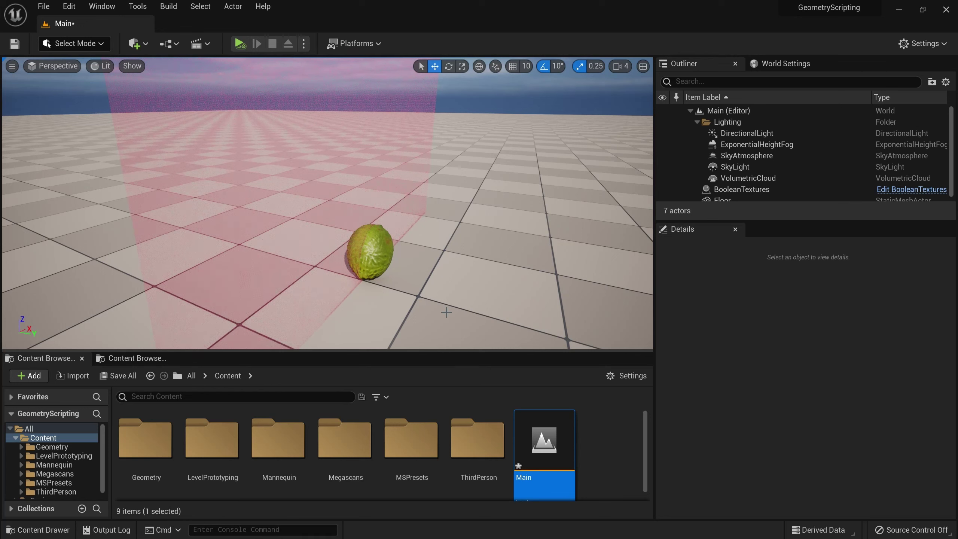
pyautogui.click(239, 44)
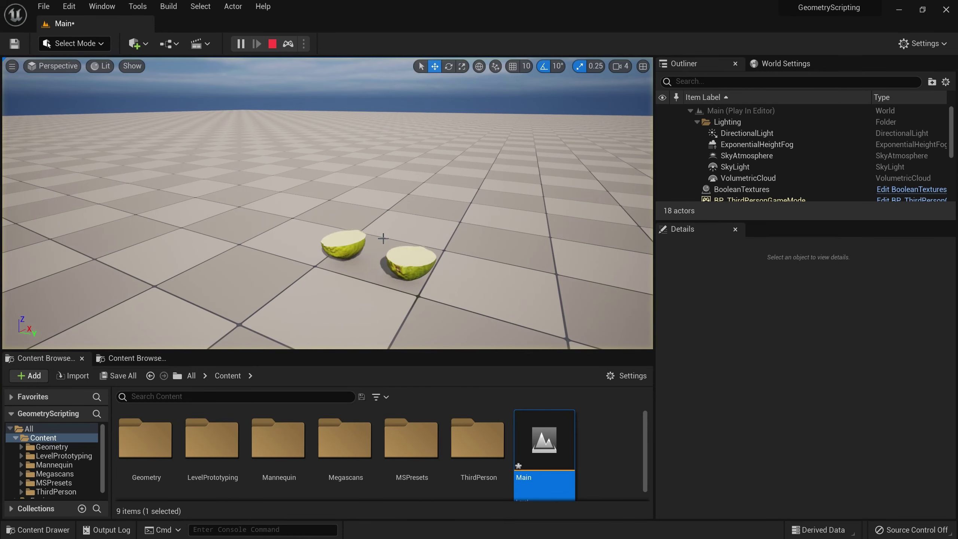